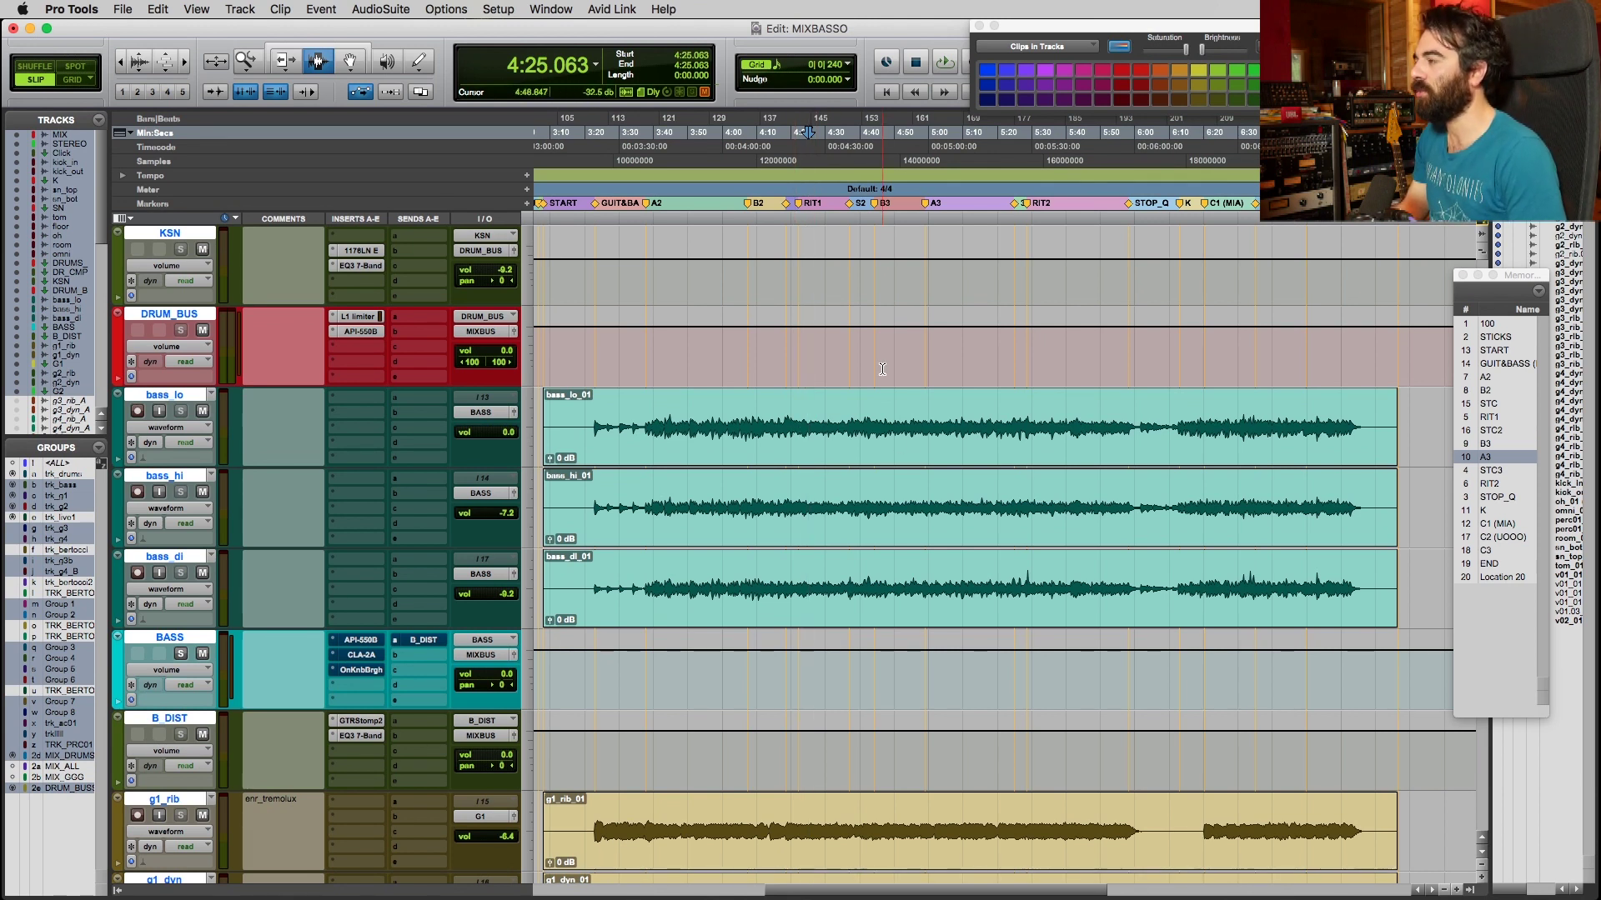
Select the bass_lo, bass_hi and bass_di tracks in turn, ending with the BASS track selected.
{"action": "key", "text": "t"}
{"action": "scroll", "coordinate": [561, 438], "scroll_direction": "down", "scroll_amount": 1}
{"action": "scroll", "coordinate": [561, 438], "scroll_direction": "up", "scroll_amount": 1}
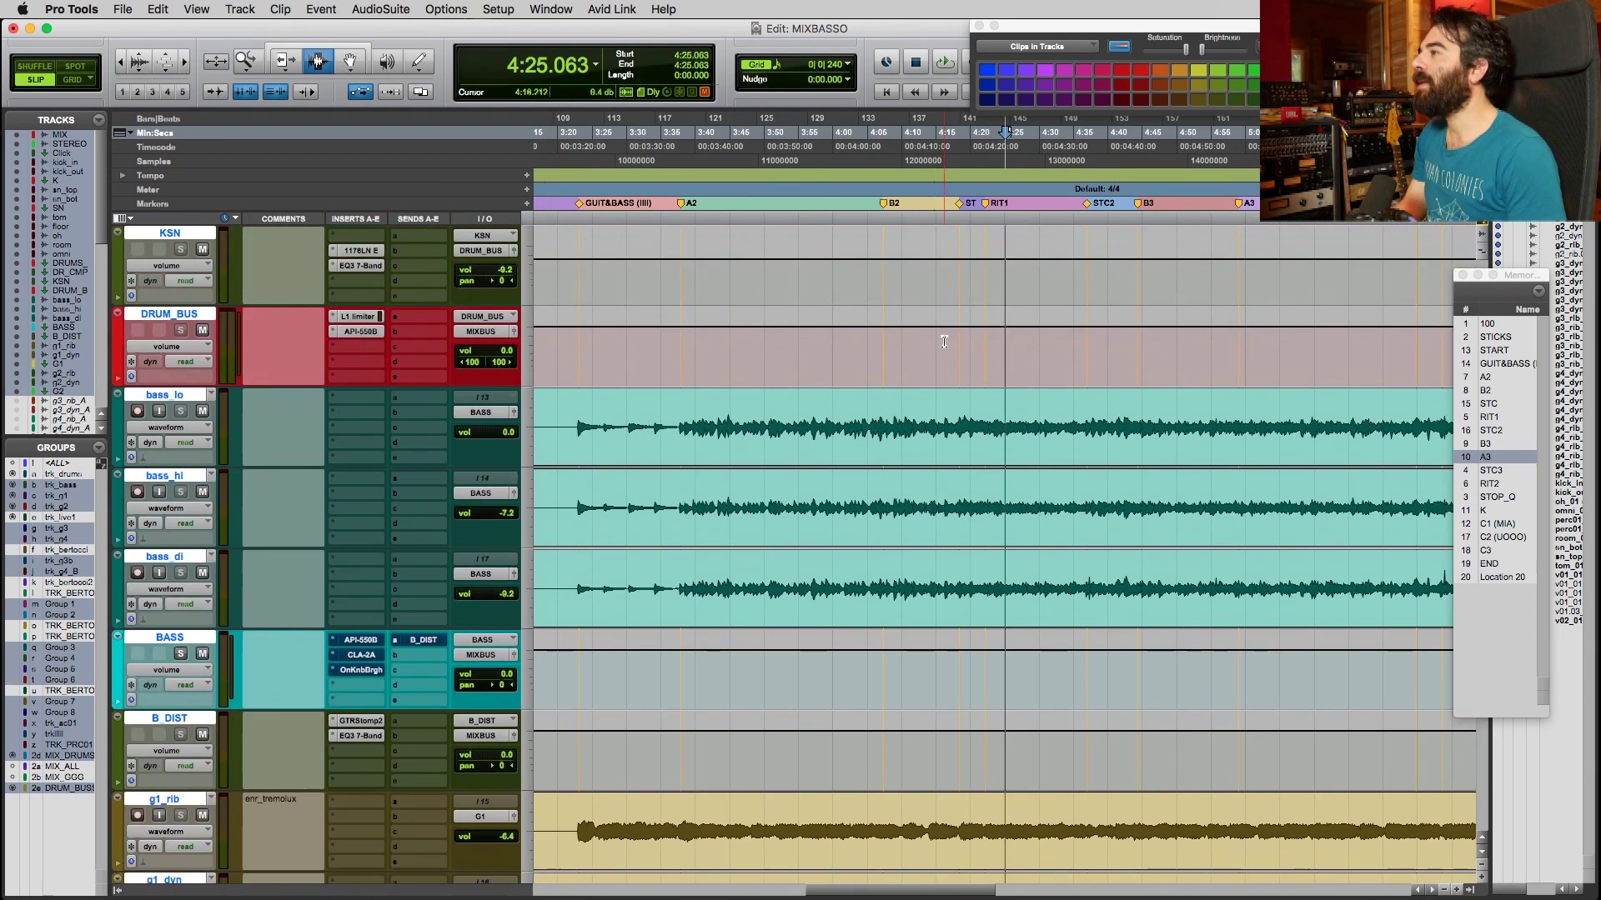
{"action": "left_click", "coordinate": [180, 399]}
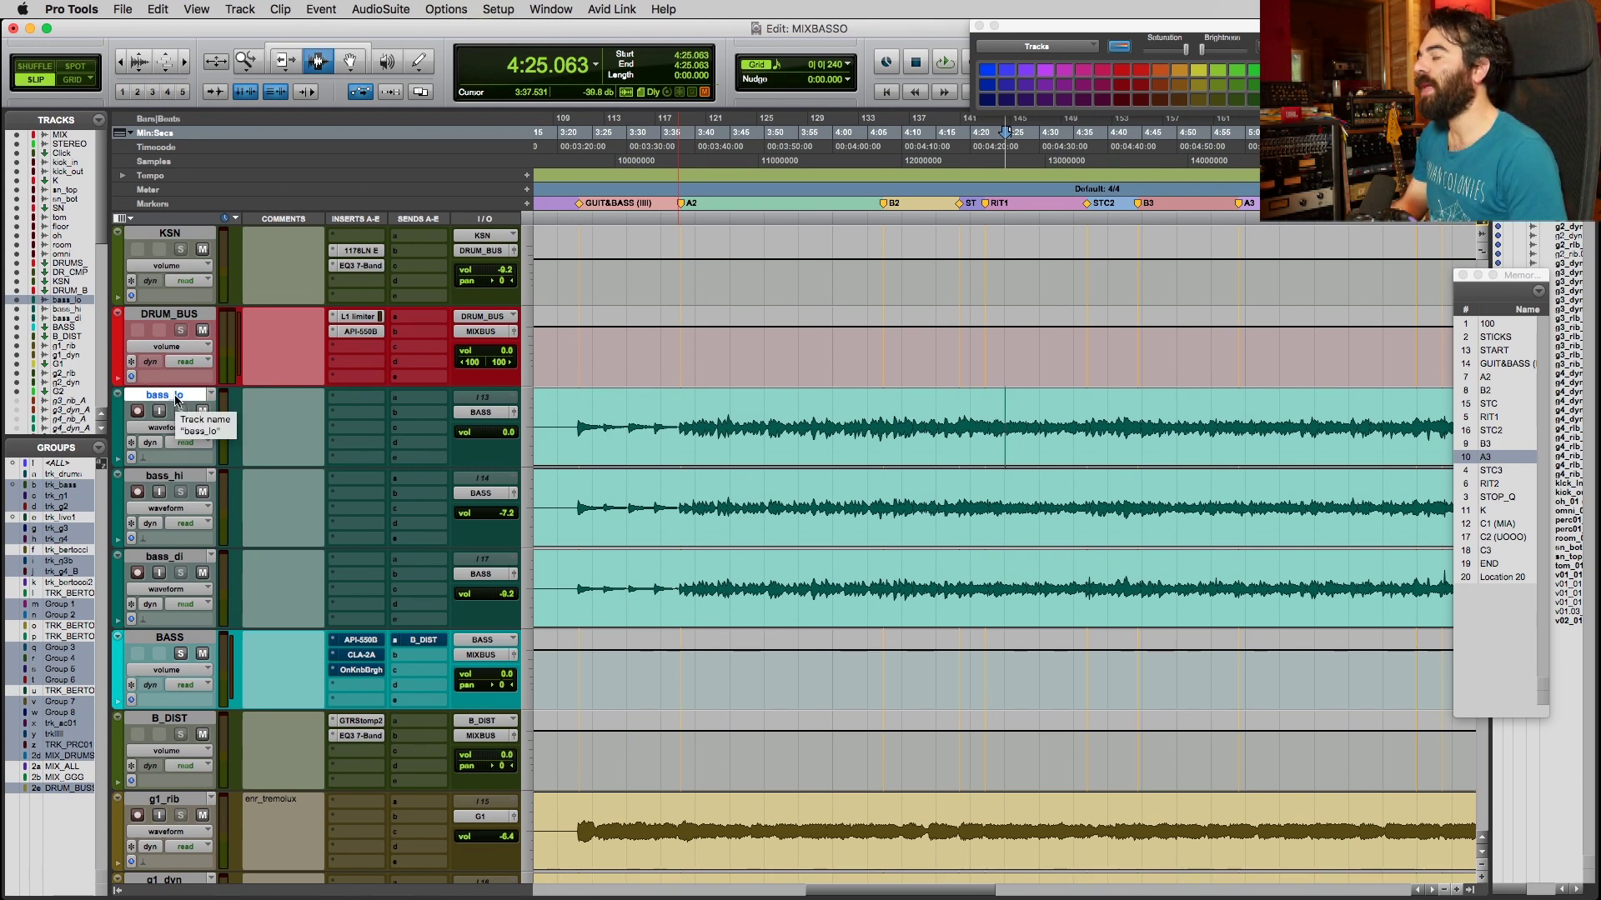
{"action": "left_click", "coordinate": [176, 475]}
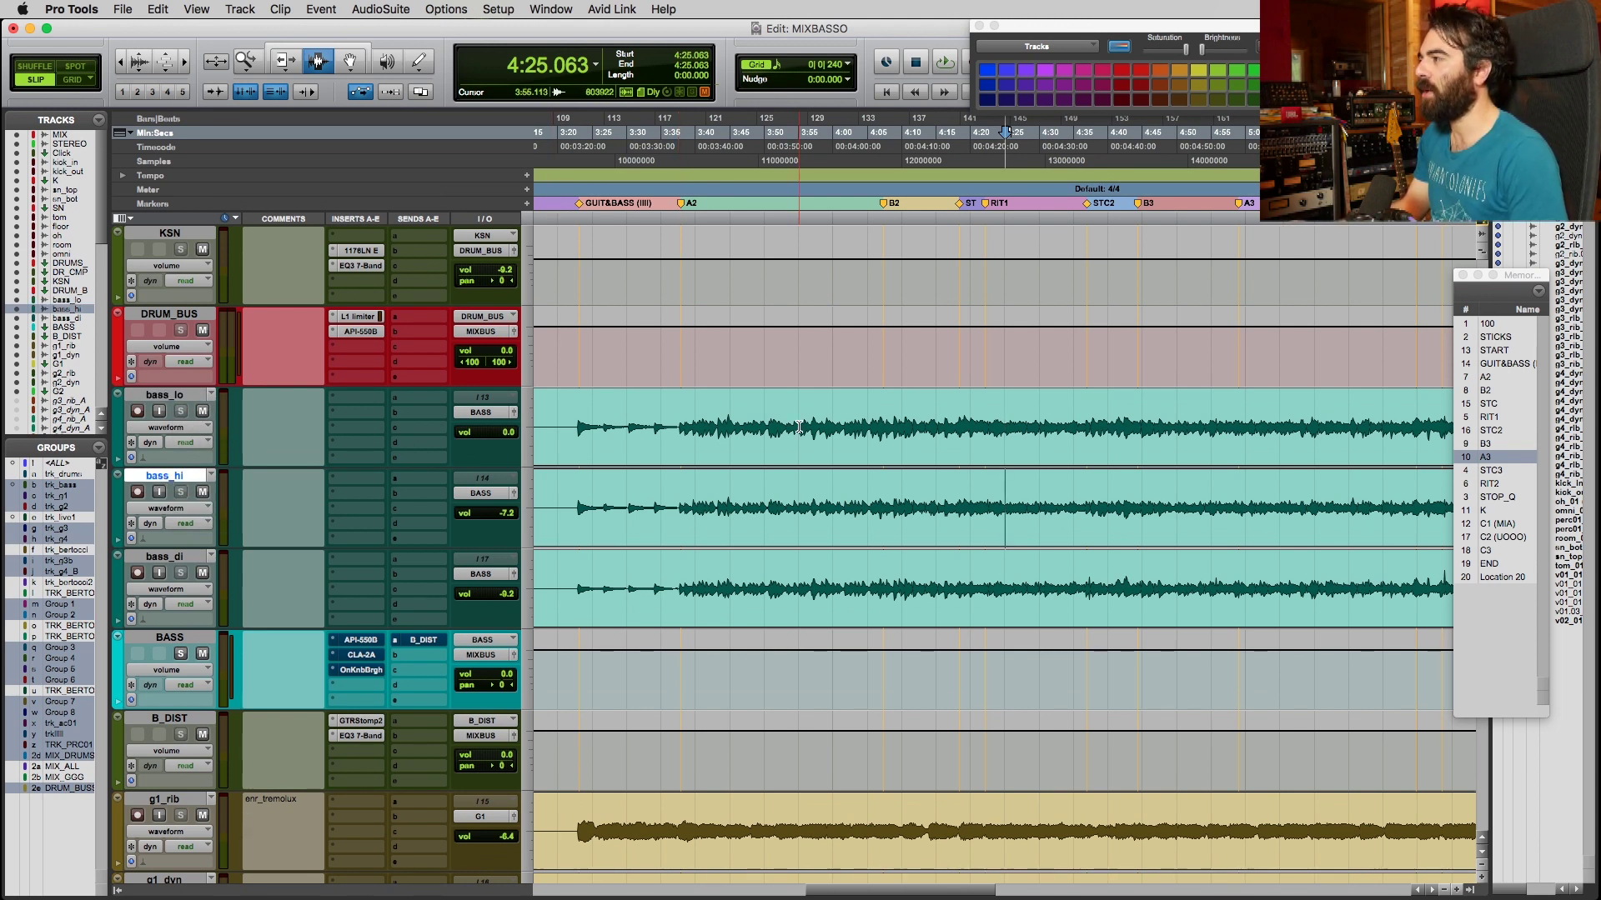
{"action": "key", "text": "super+bracketright"}
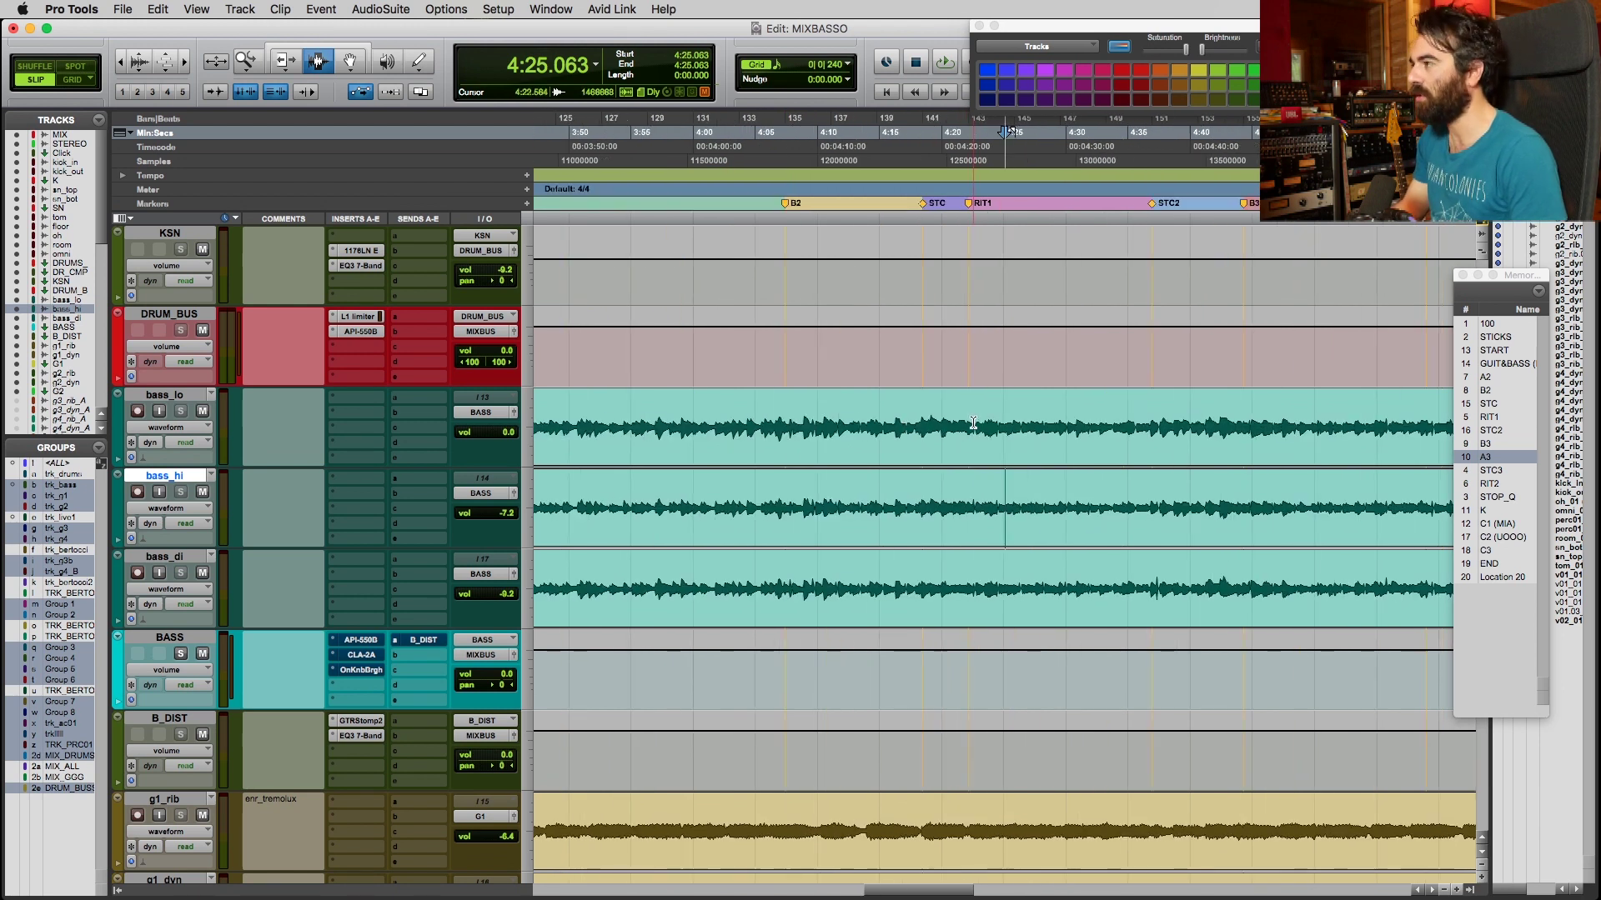
{"action": "key", "text": "super+bracketleft"}
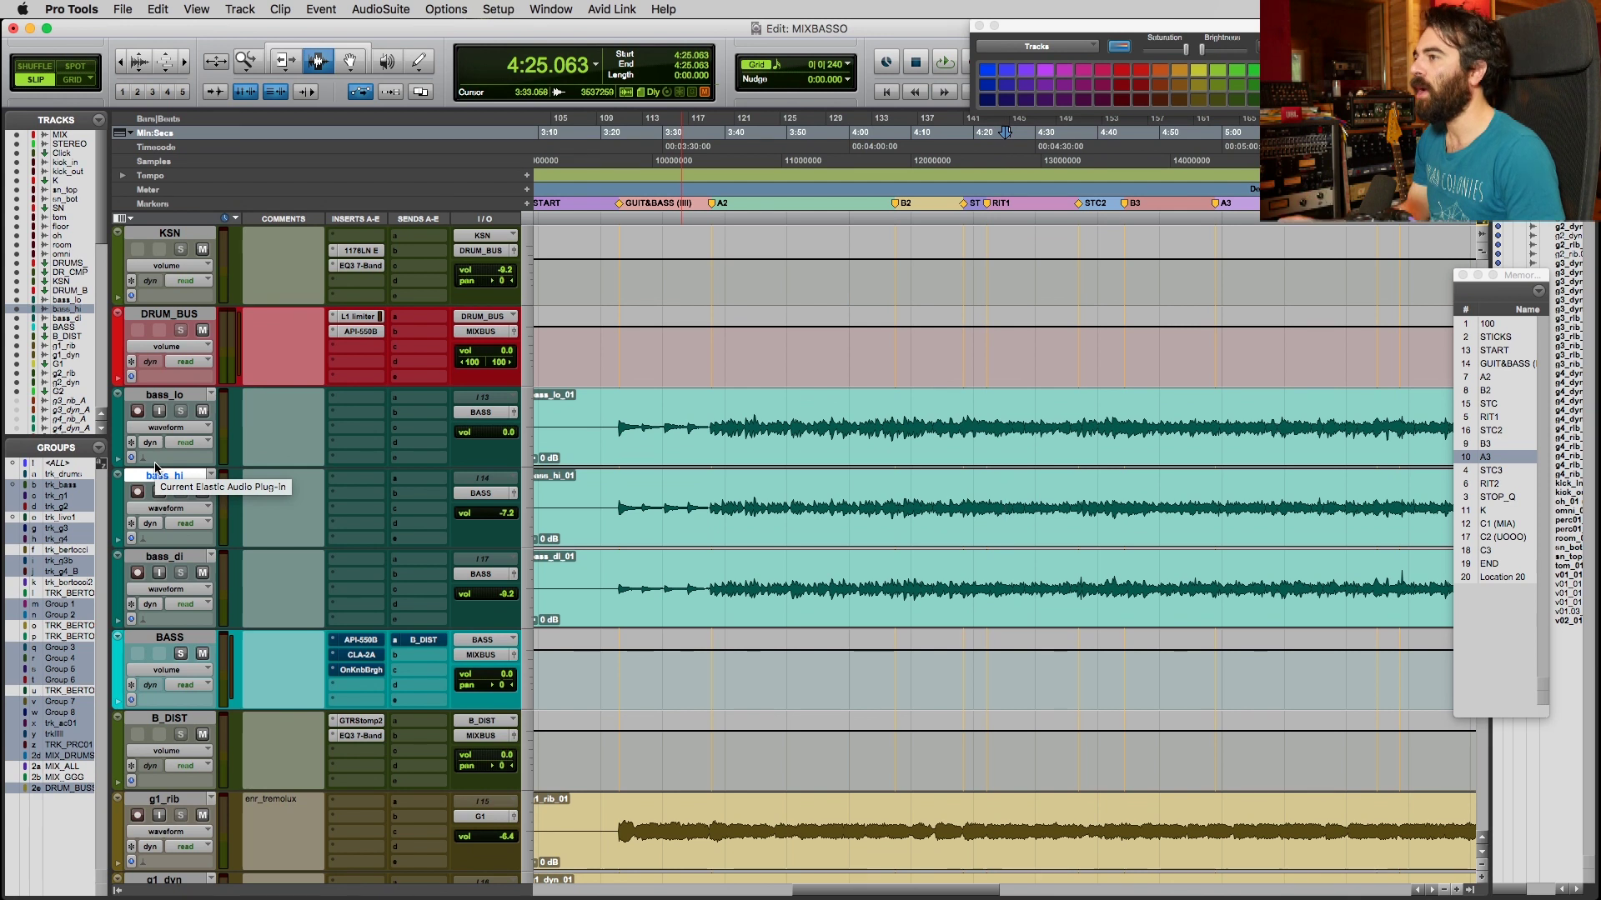
{"action": "left_click", "coordinate": [185, 557]}
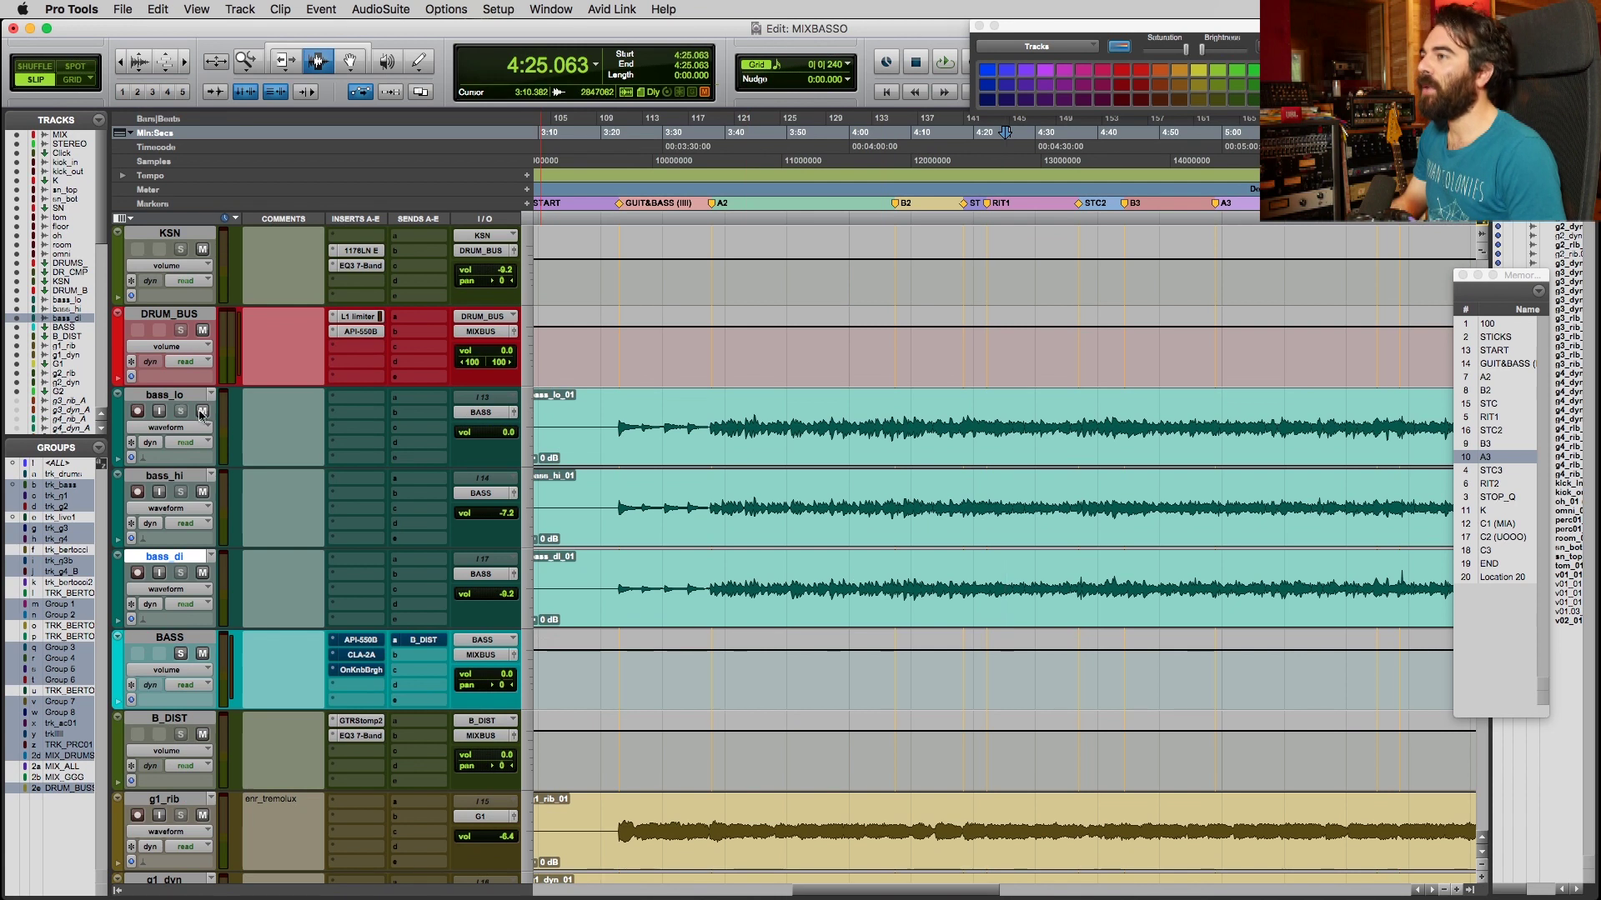
{"action": "left_click", "coordinate": [176, 397], "text": "shift"}
{"action": "left_click", "coordinate": [171, 638]}
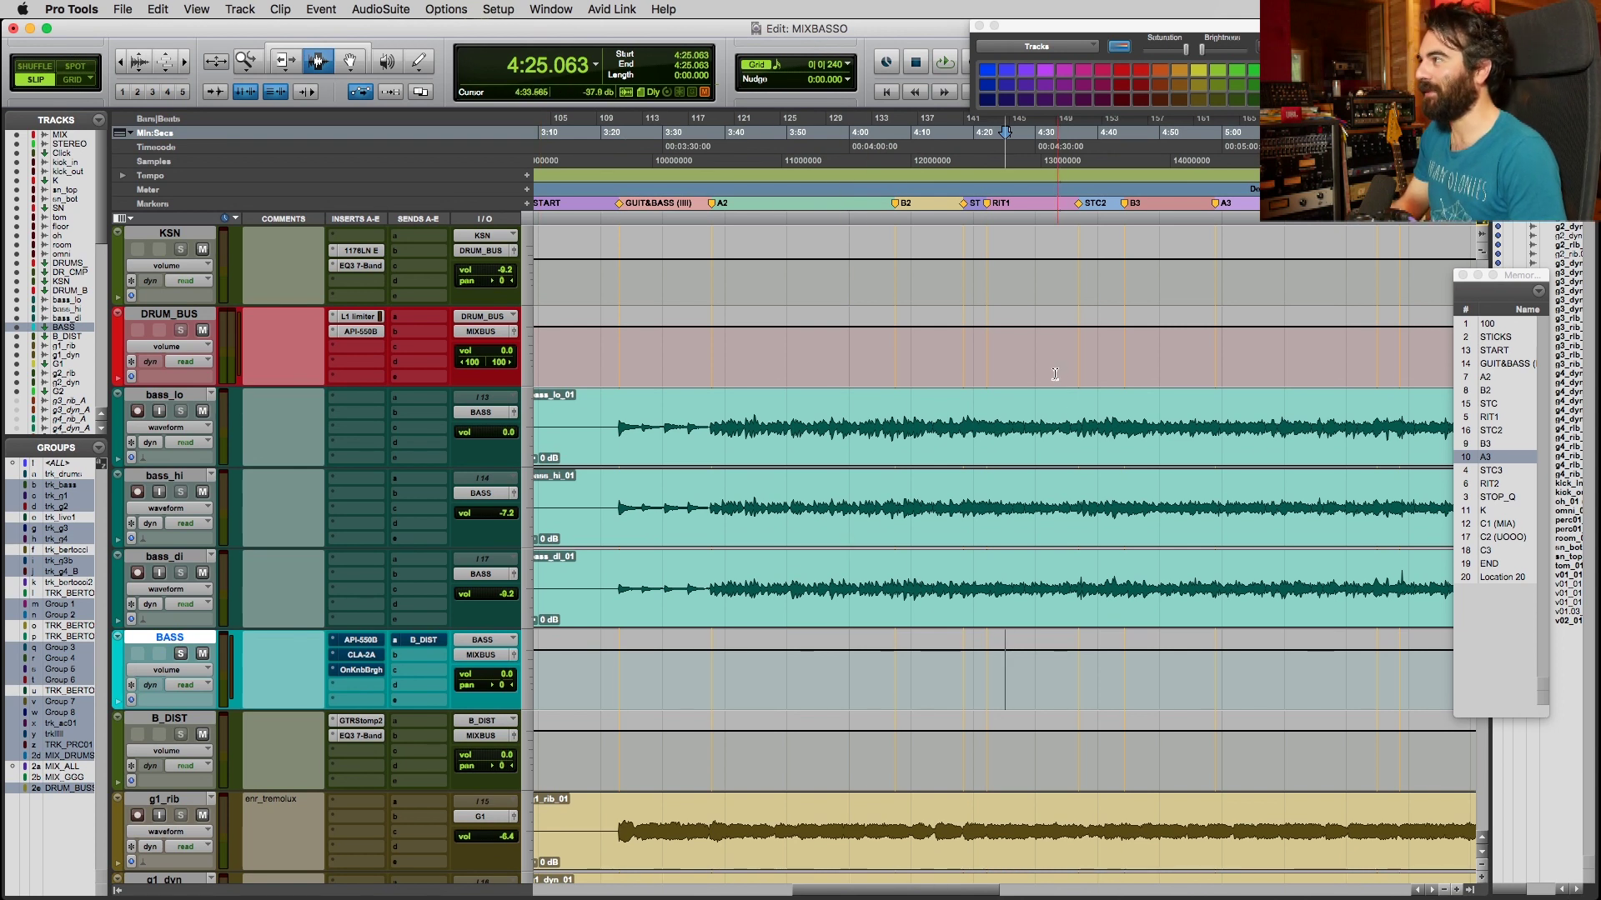
{"action": "scroll", "coordinate": [949, 501], "scroll_direction": "up", "scroll_amount": 3}
{"action": "scroll", "coordinate": [949, 502], "scroll_direction": "down", "scroll_amount": 3}
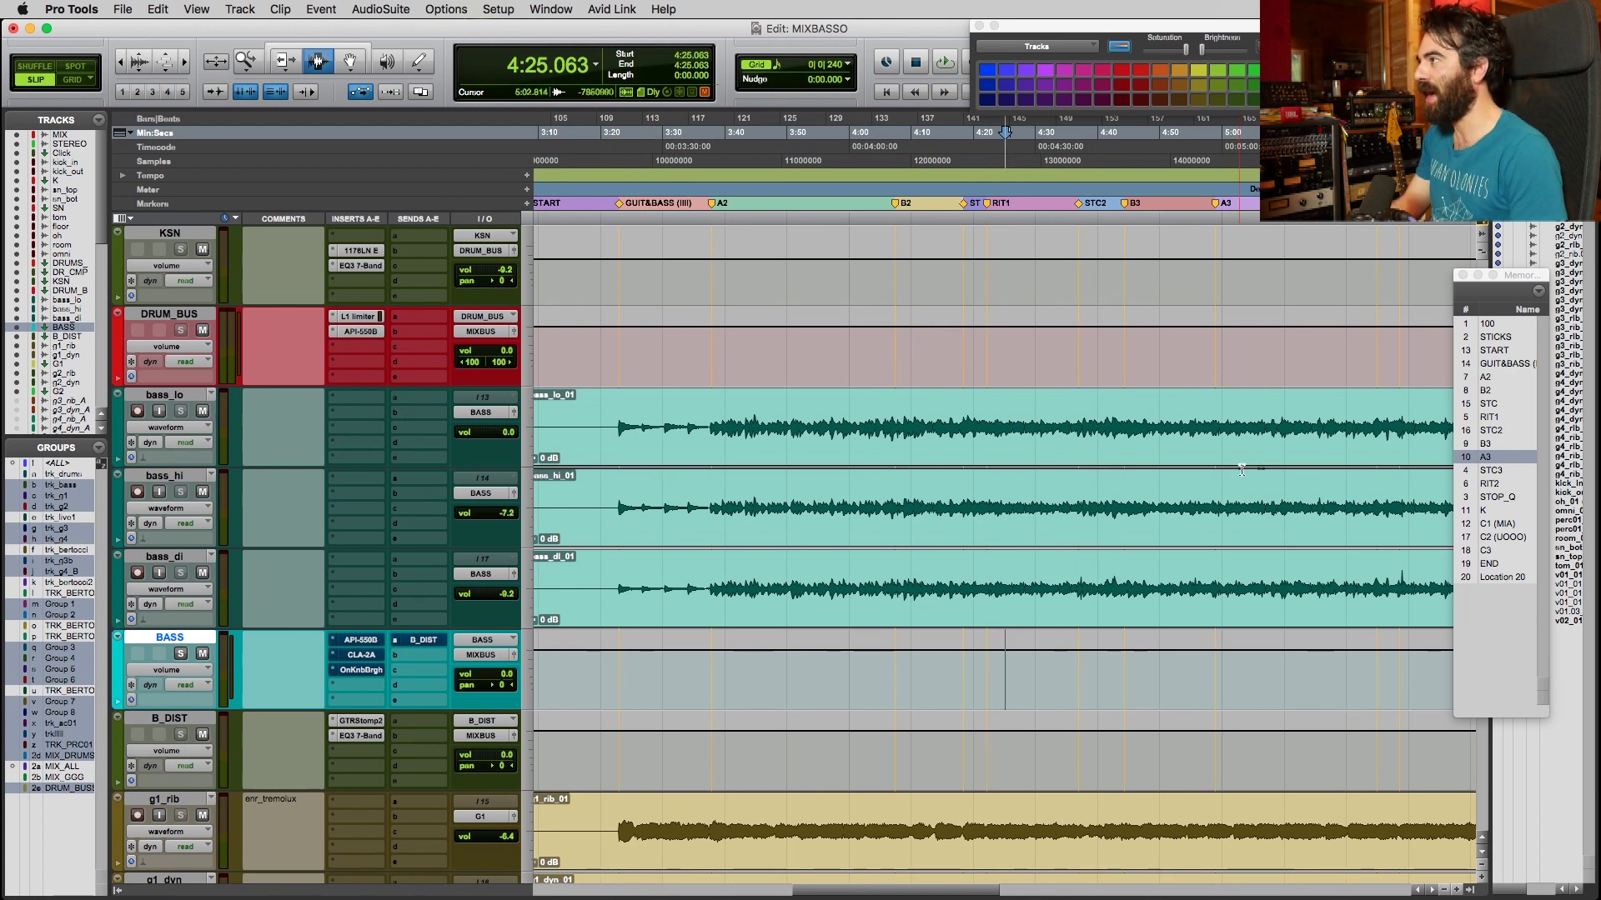
Go to the A3 marker and listen to the song from there.
{"action": "left_click", "coordinate": [1497, 458]}
{"action": "key", "text": "space"}
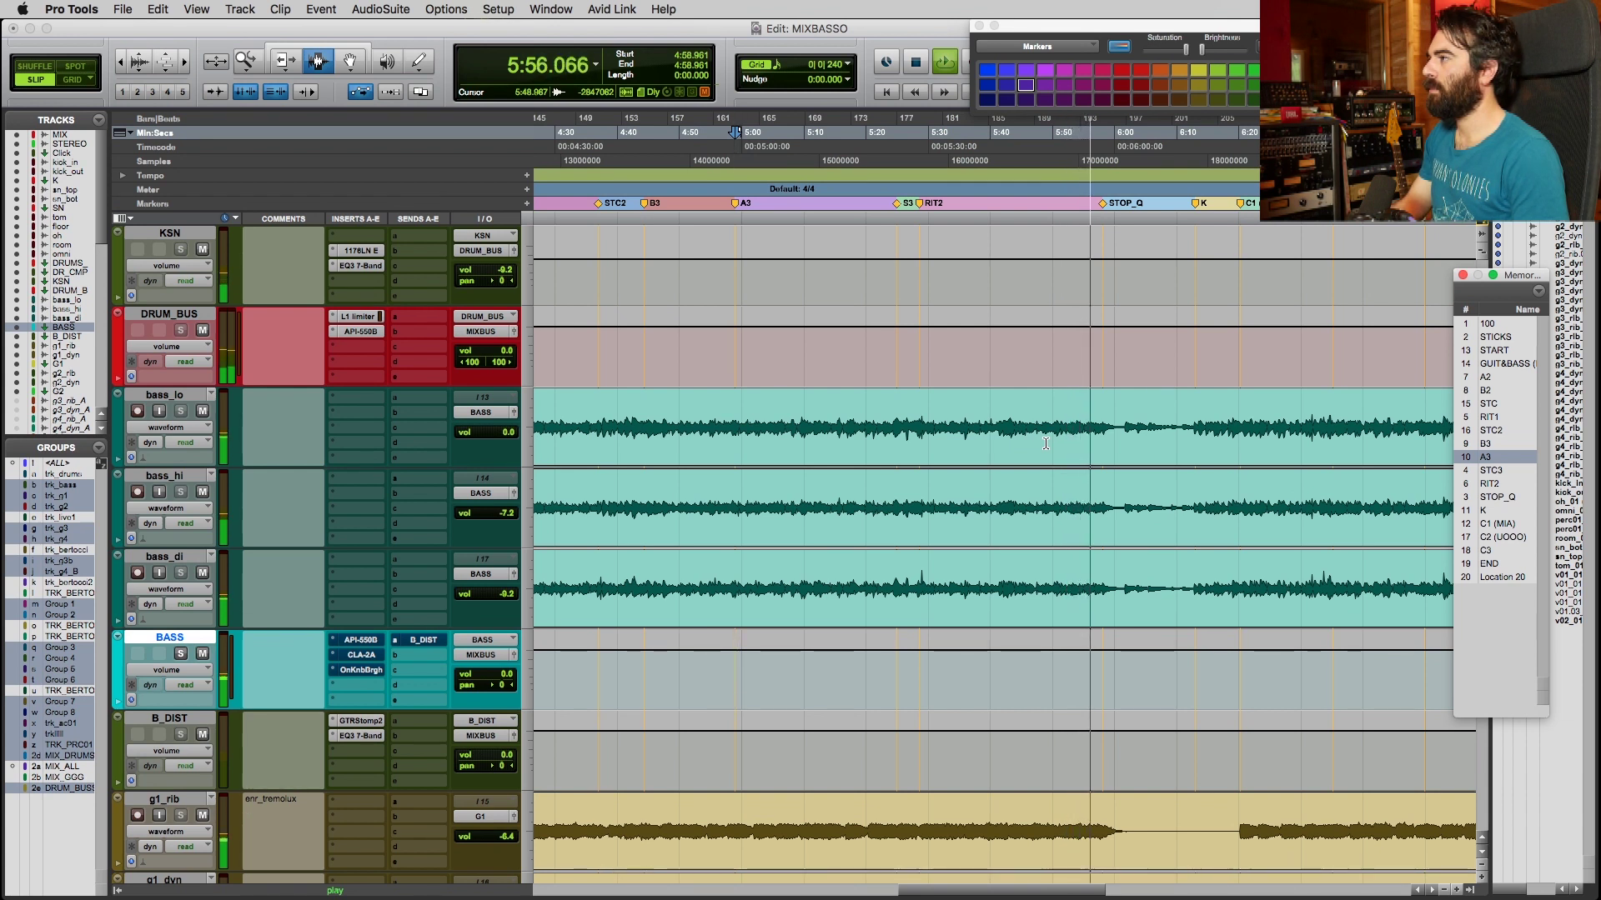
{"action": "key", "text": "space"}
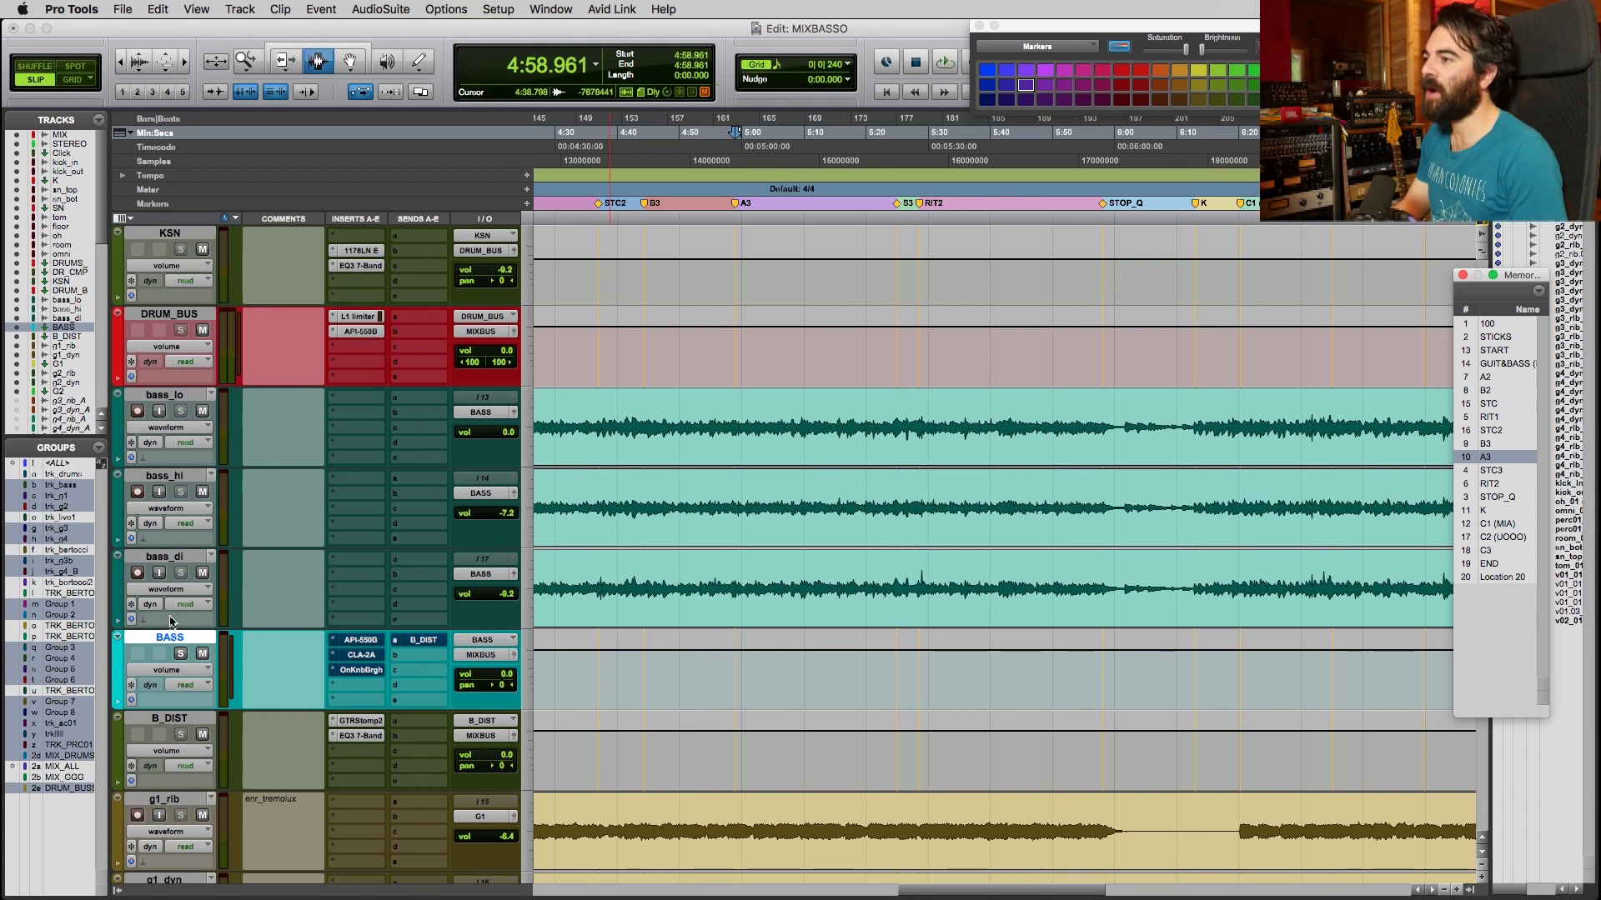
Open the API-550B equalizer on the BASS track and take it out of bypass.
{"action": "left_click", "coordinate": [363, 644]}
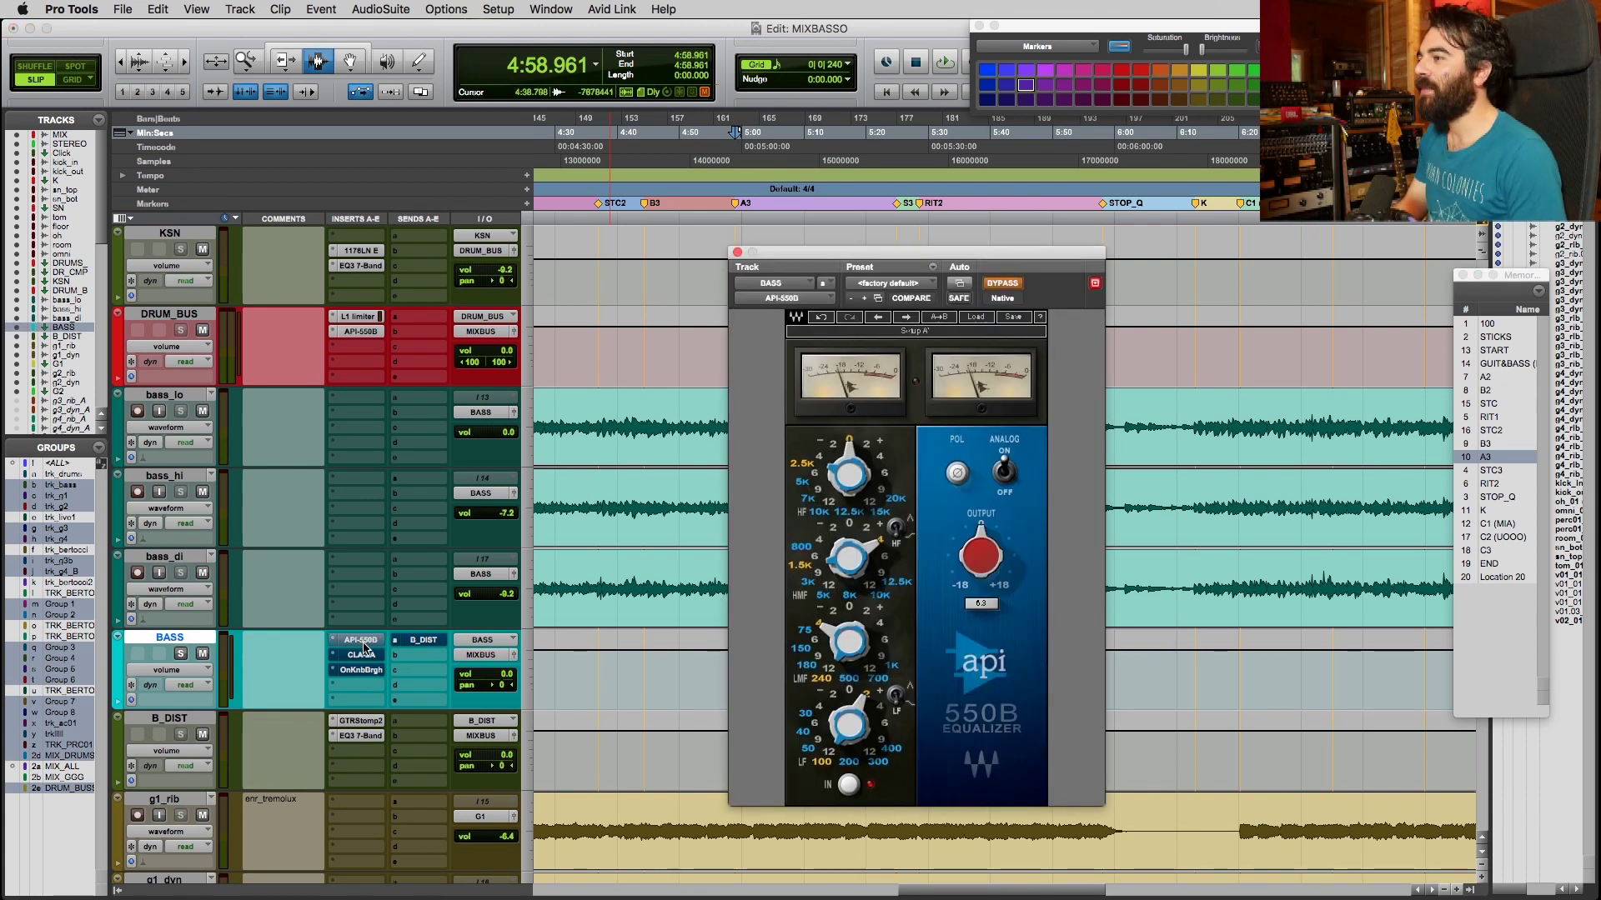
{"action": "left_click", "coordinate": [363, 644], "text": "super"}
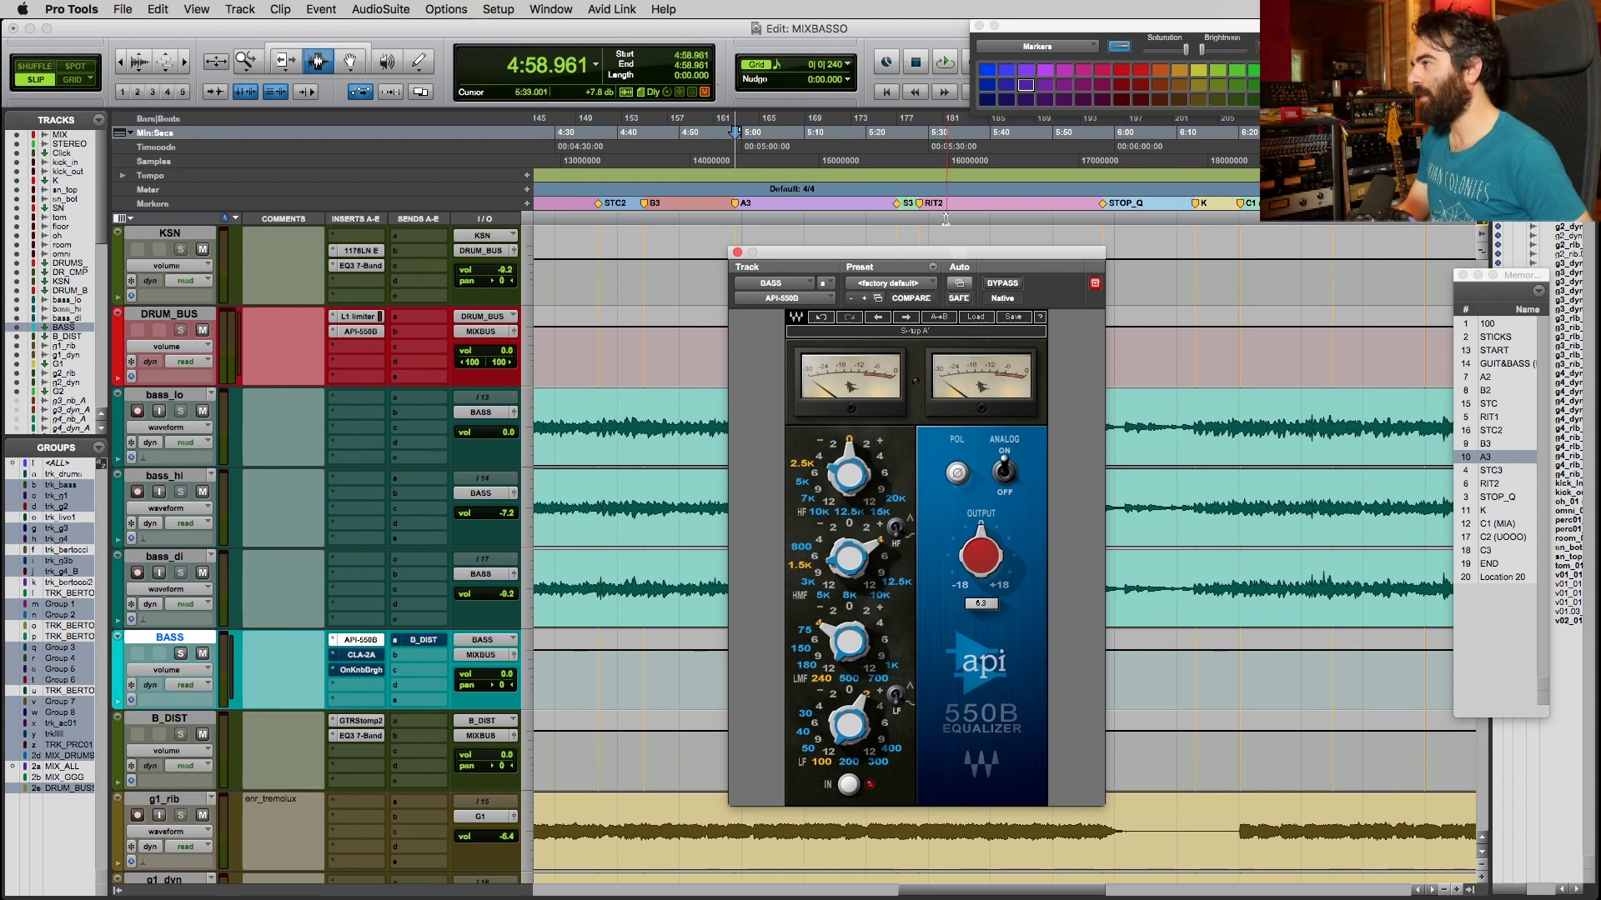
{"action": "left_click_drag", "start_coordinate": [925, 265], "coordinate": [854, 220]}
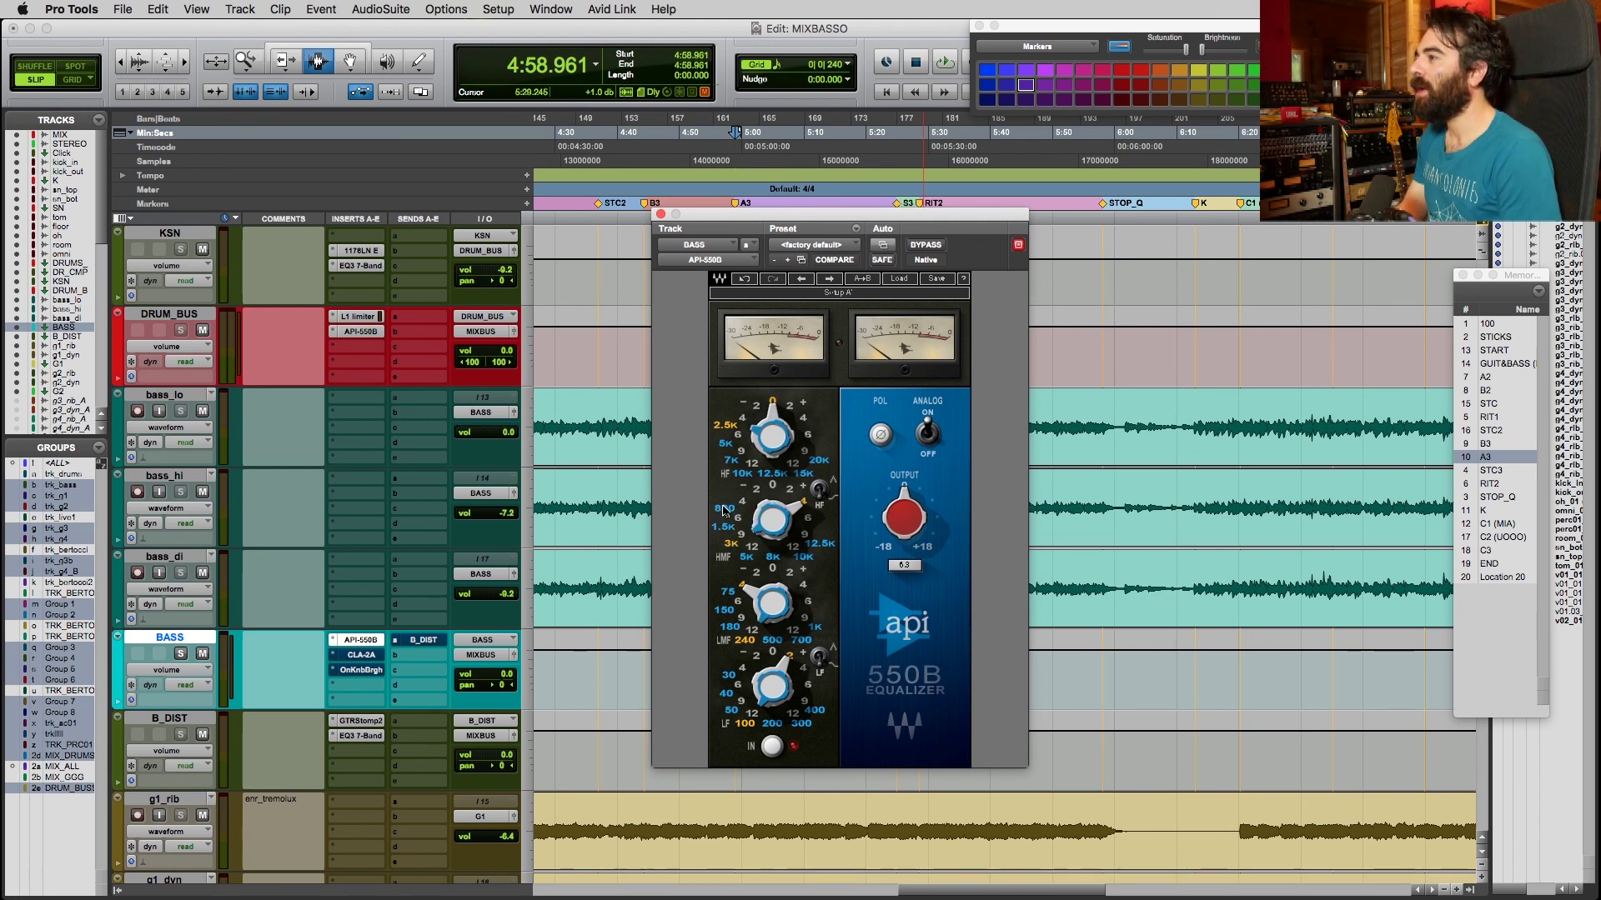
Switch the equalizer's HMF frequency to 3K and back to 1.5K, and alternate the LF frequency between 50 and 100.
{"action": "left_click", "coordinate": [729, 546]}
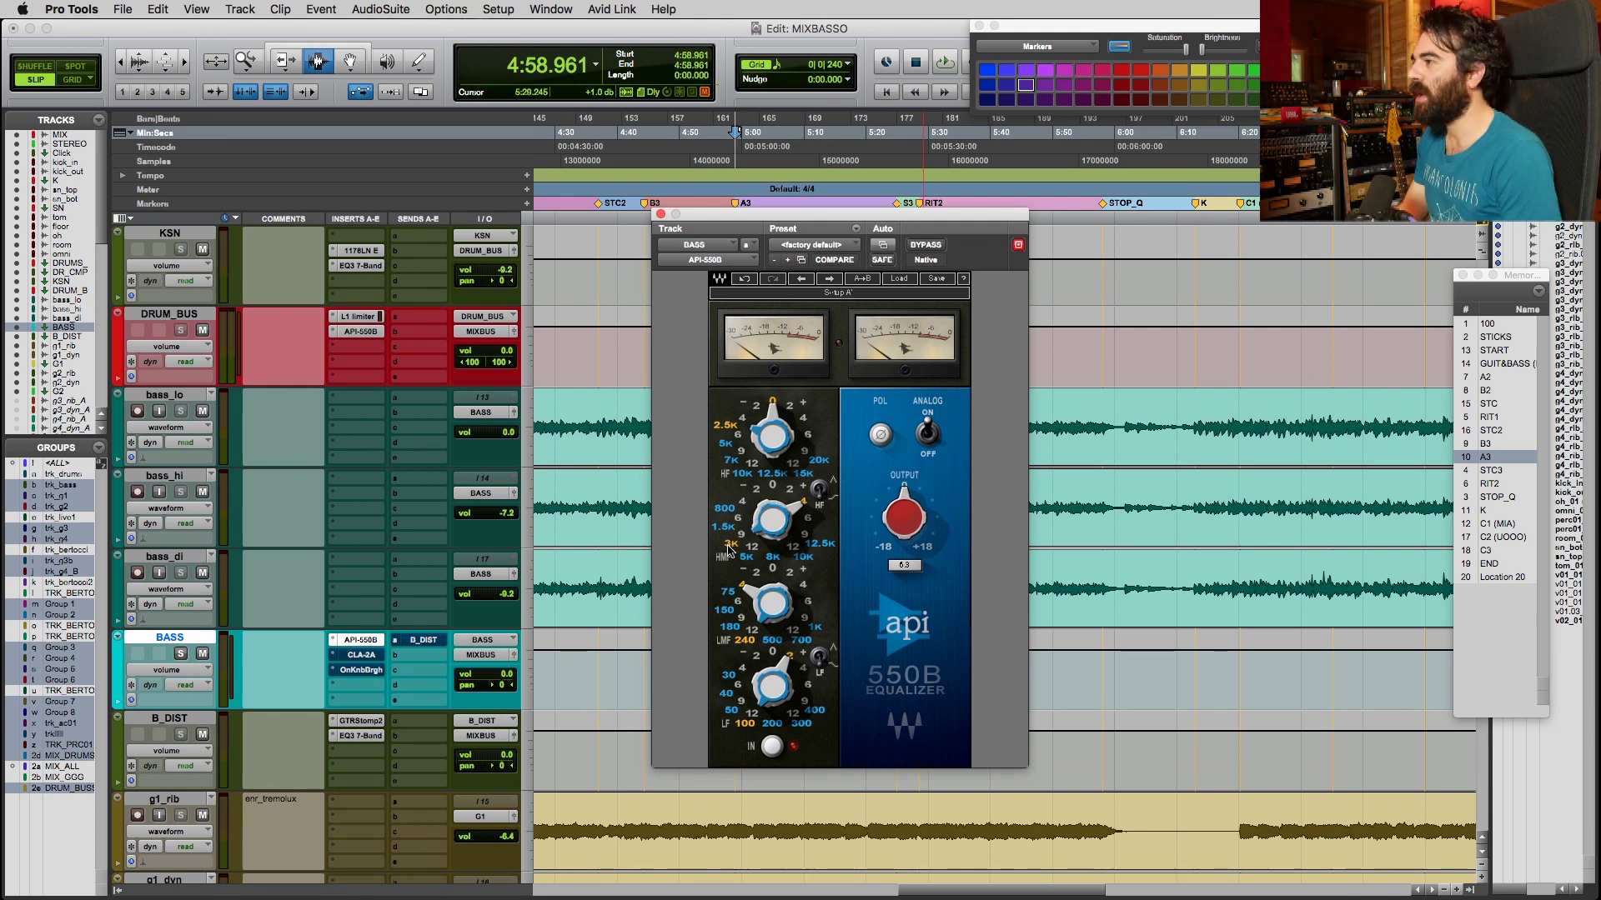
{"action": "left_click", "coordinate": [723, 530]}
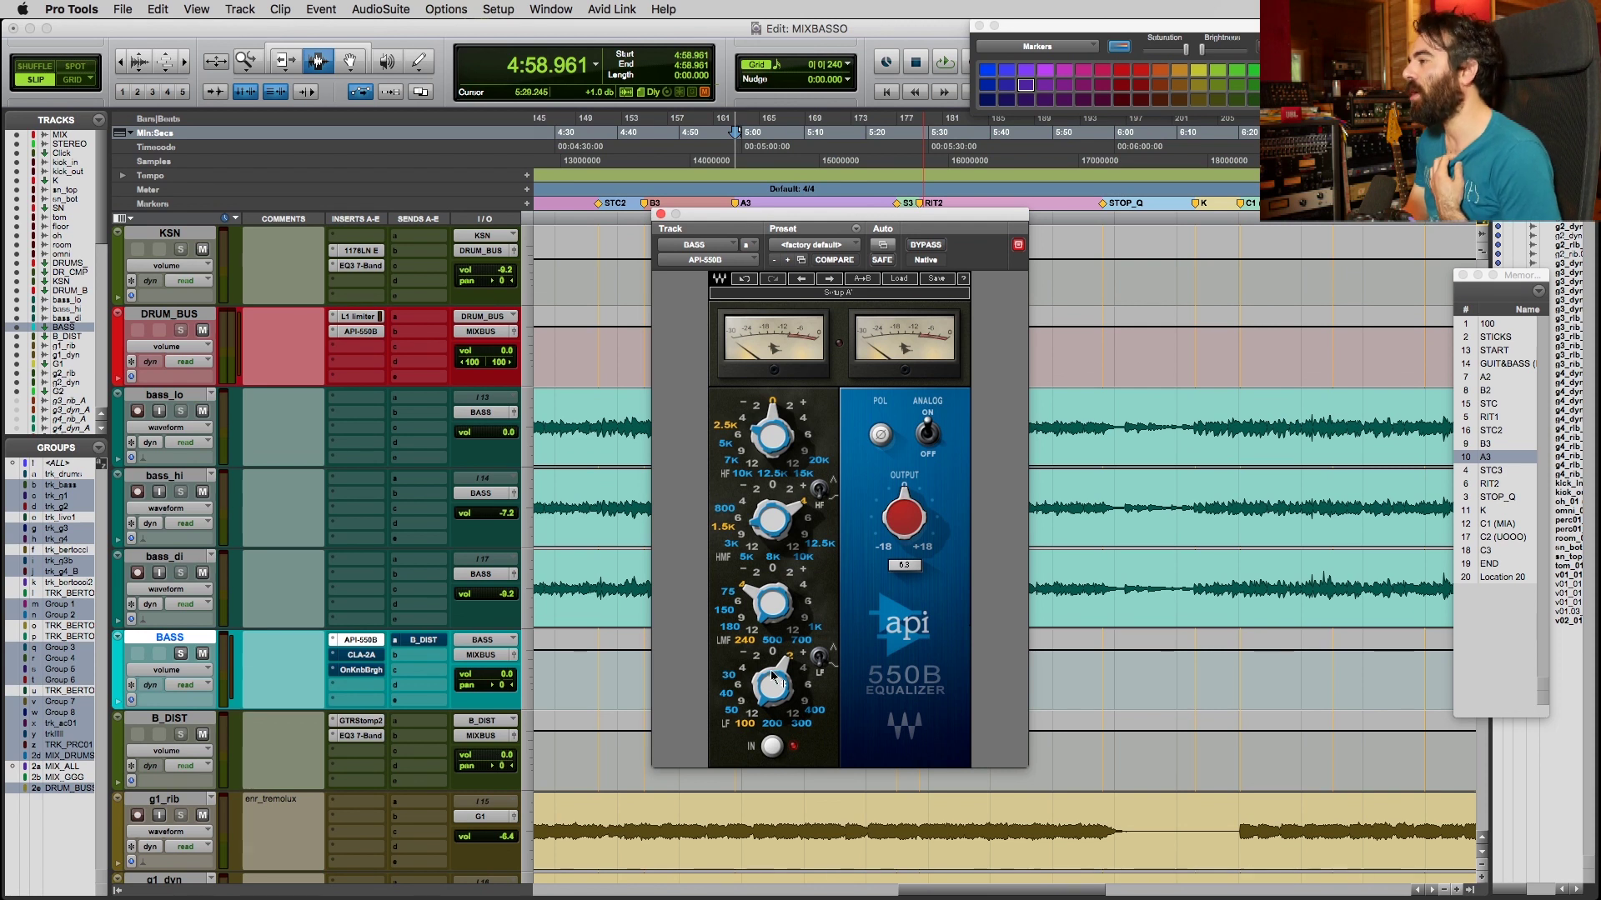
{"action": "left_click", "coordinate": [734, 713]}
{"action": "left_click", "coordinate": [744, 724]}
{"action": "left_click", "coordinate": [732, 713]}
{"action": "left_click", "coordinate": [744, 723]}
{"action": "left_click", "coordinate": [733, 714]}
{"action": "left_click", "coordinate": [744, 725]}
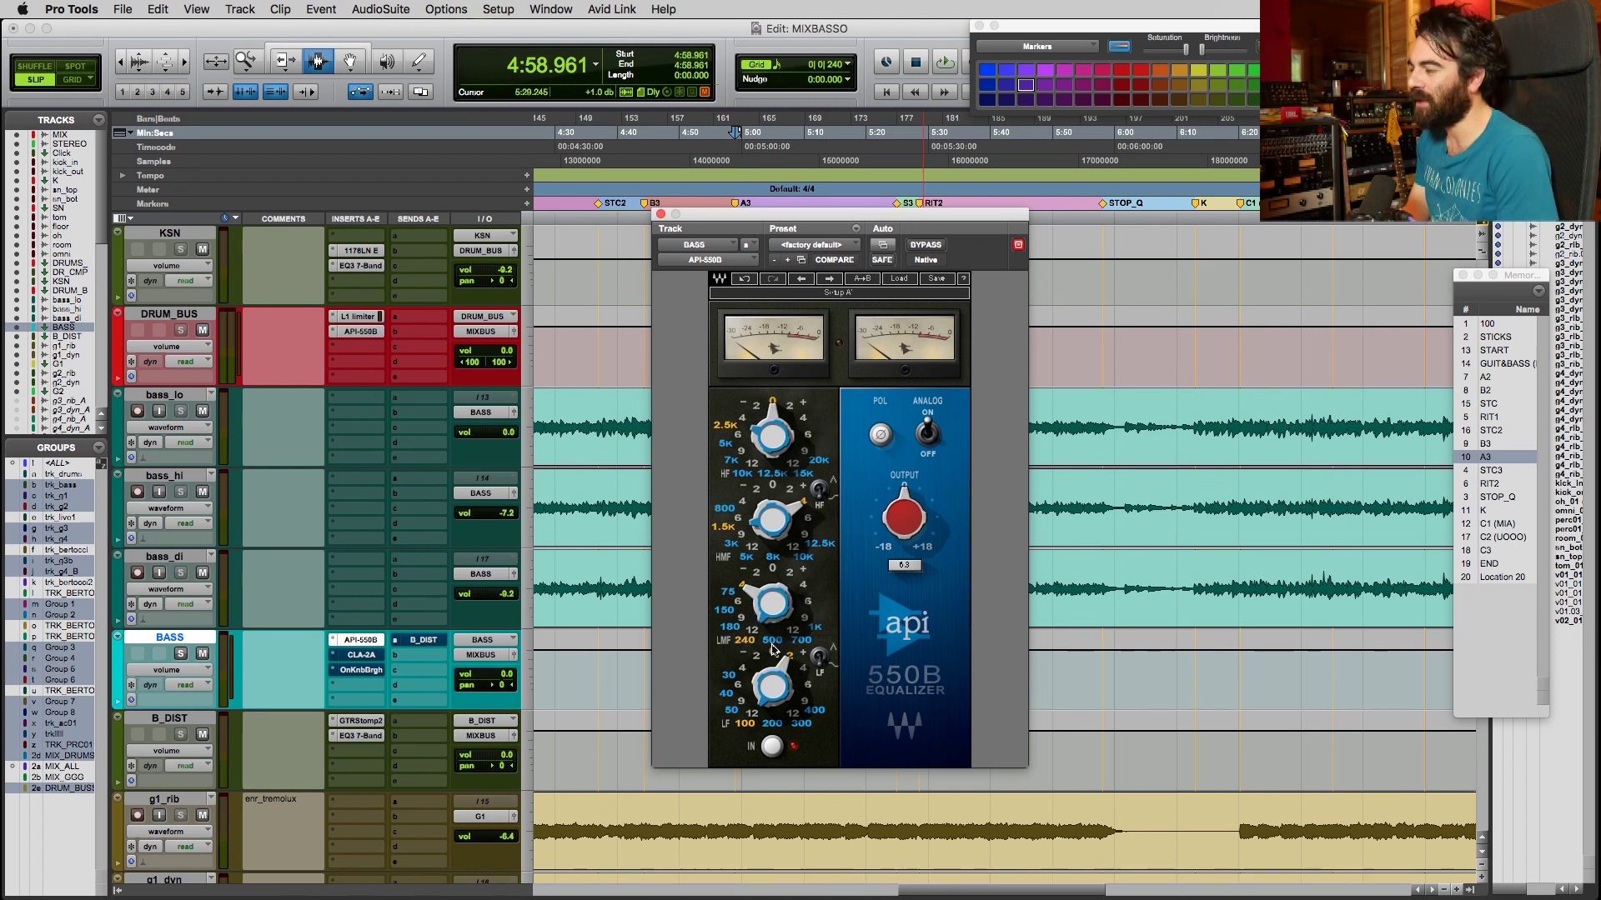
Alternate the LMF frequency between 180 and 240, and switch the HMF frequency to 800 and back to 1.5K.
{"action": "left_click", "coordinate": [731, 627]}
{"action": "left_click", "coordinate": [741, 642]}
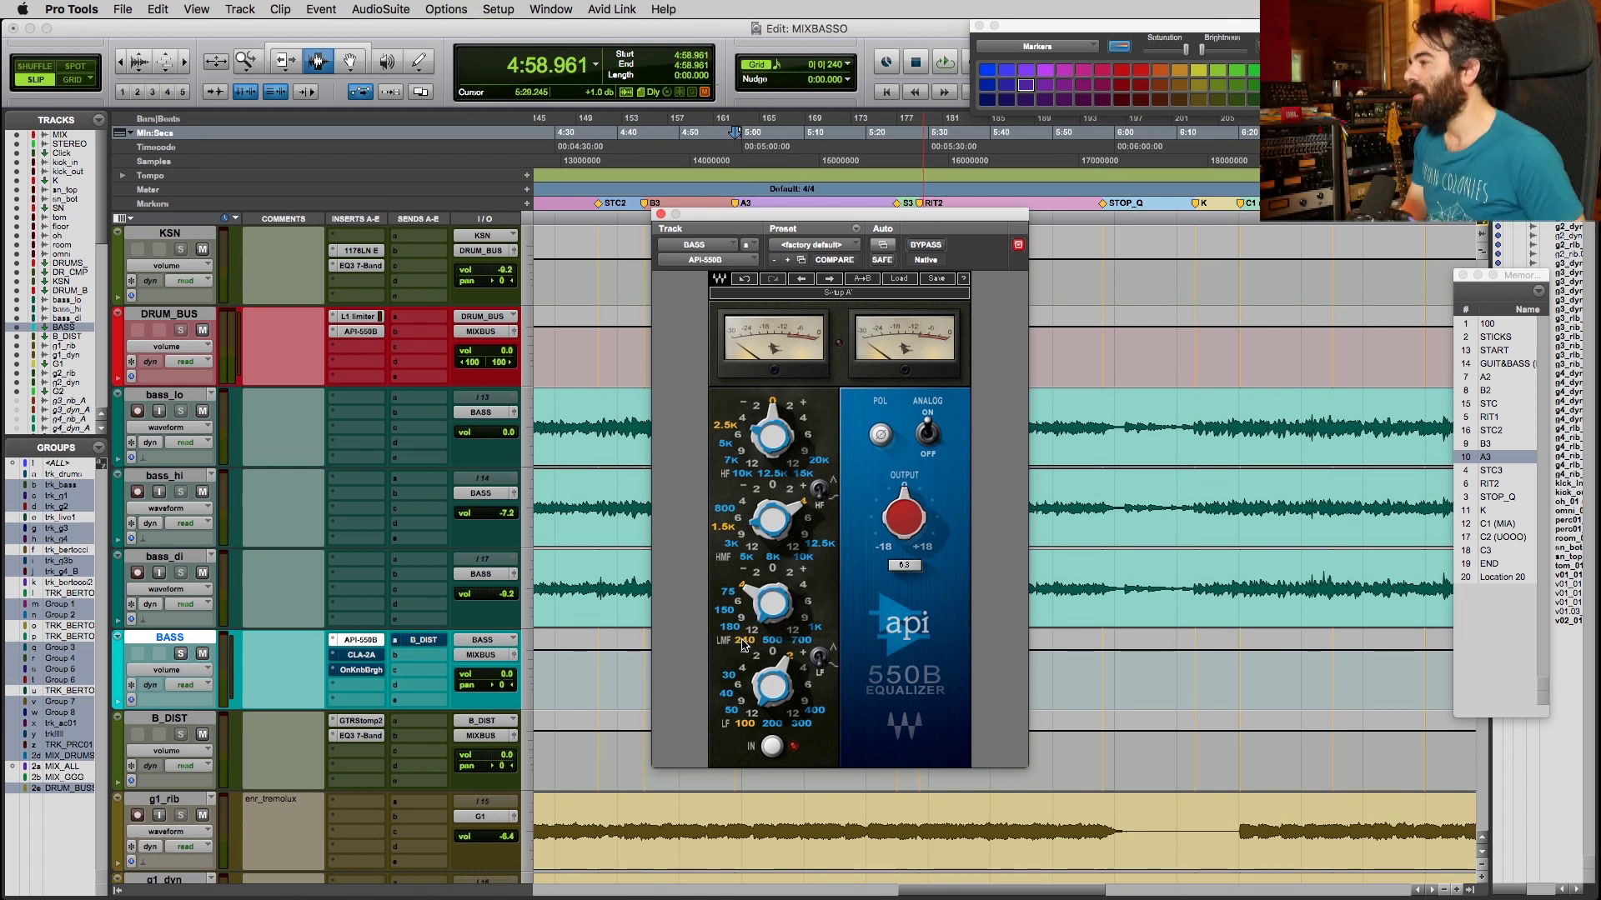
{"action": "left_click", "coordinate": [731, 629]}
{"action": "left_click", "coordinate": [742, 640]}
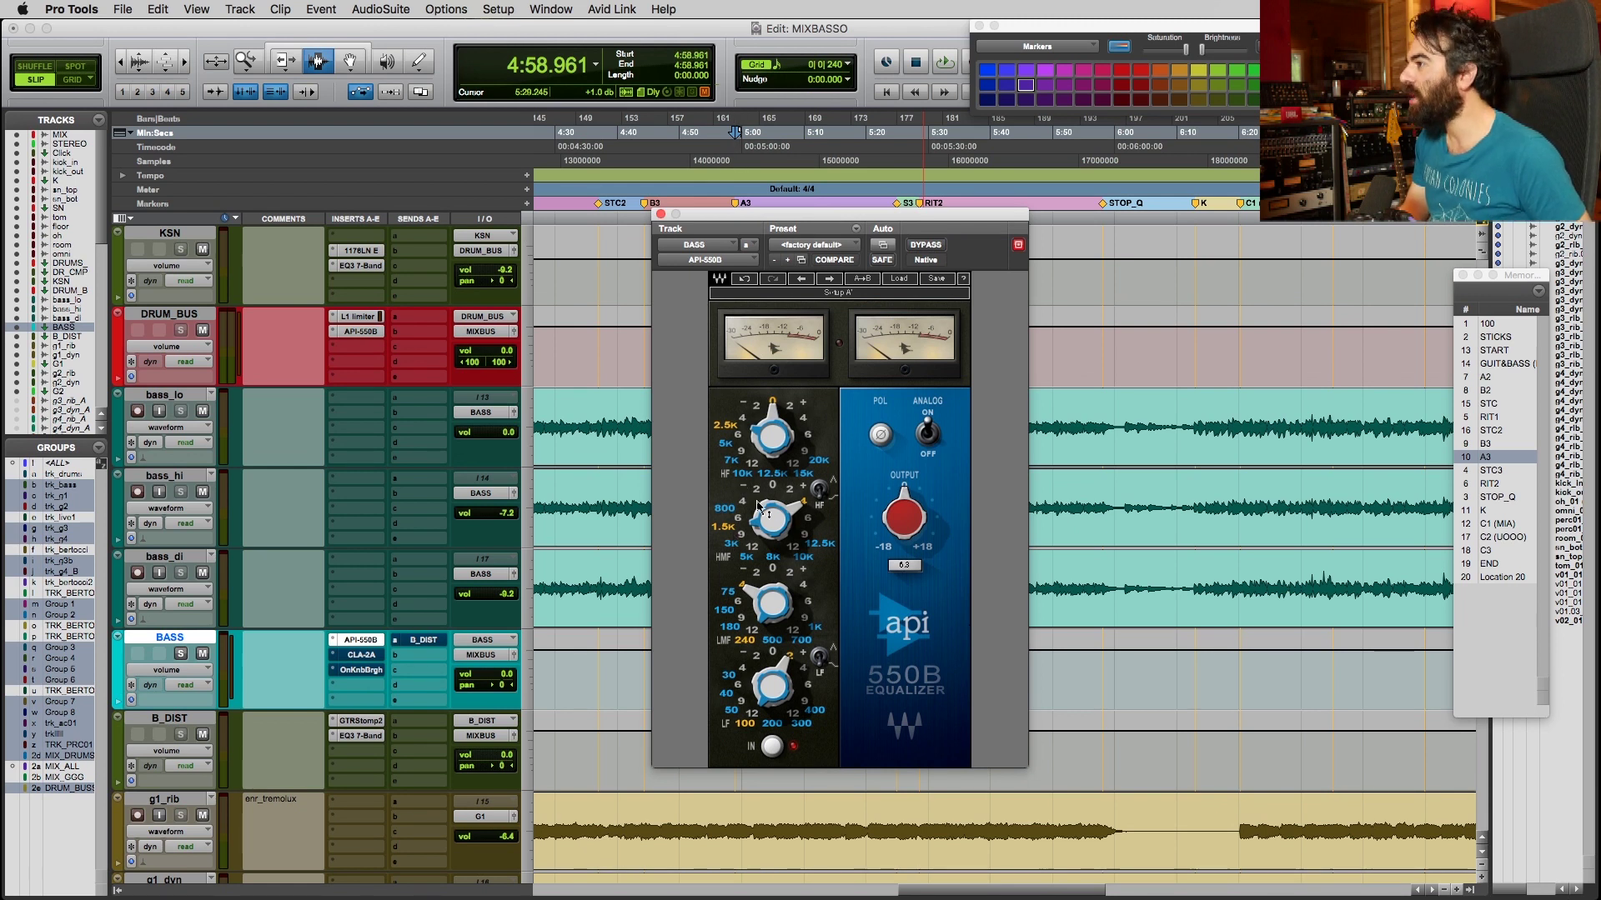
{"action": "left_click", "coordinate": [724, 511]}
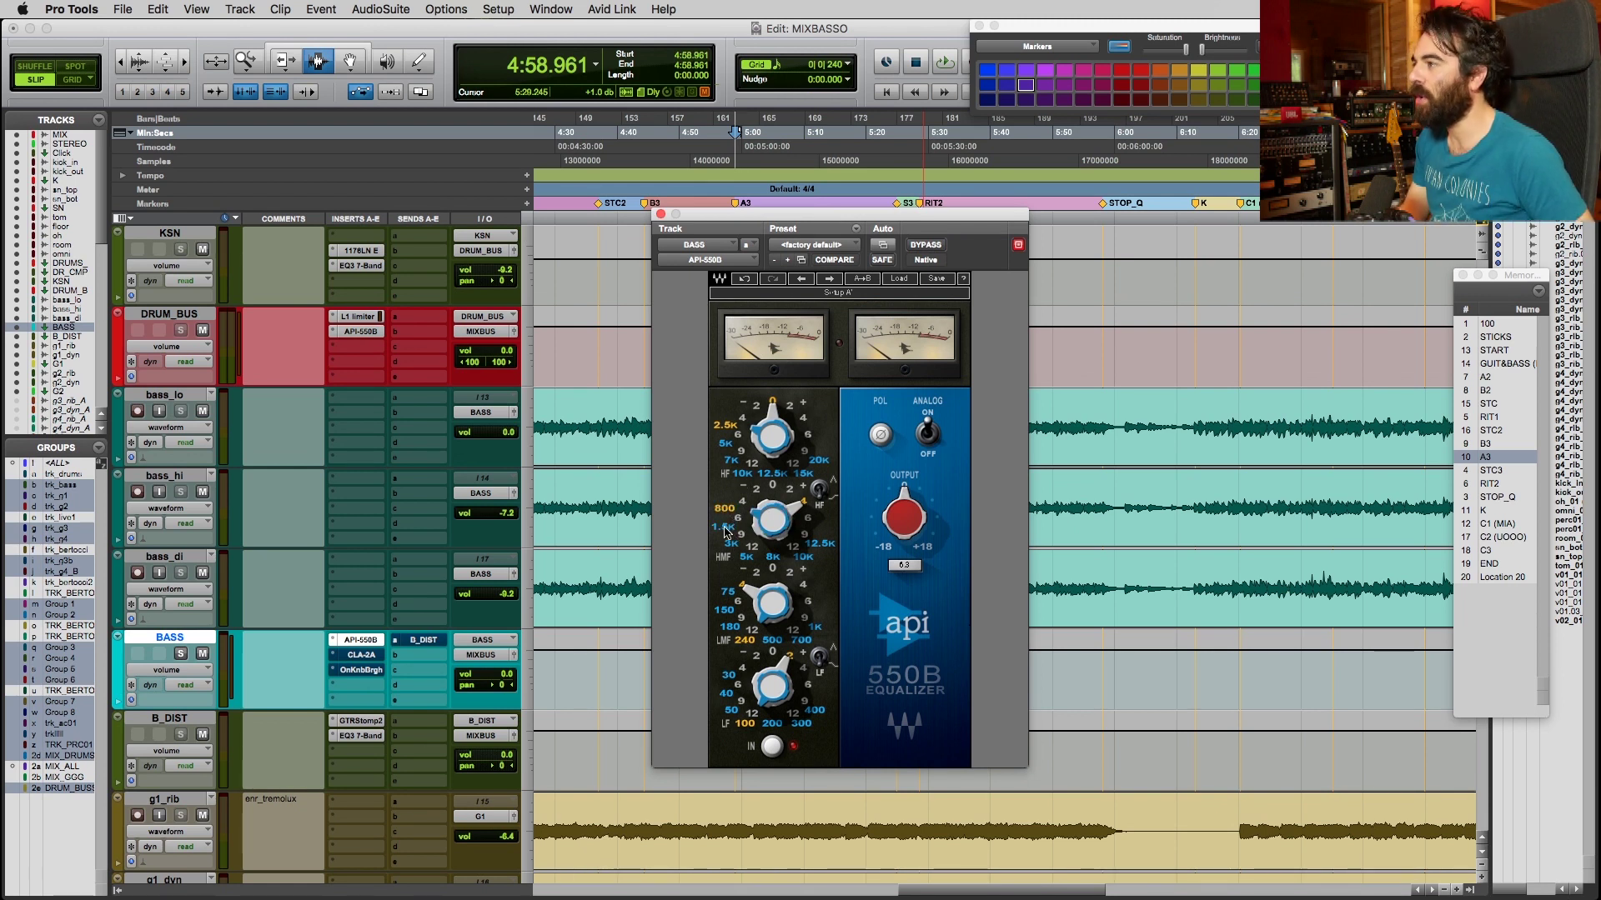
{"action": "left_click", "coordinate": [727, 528]}
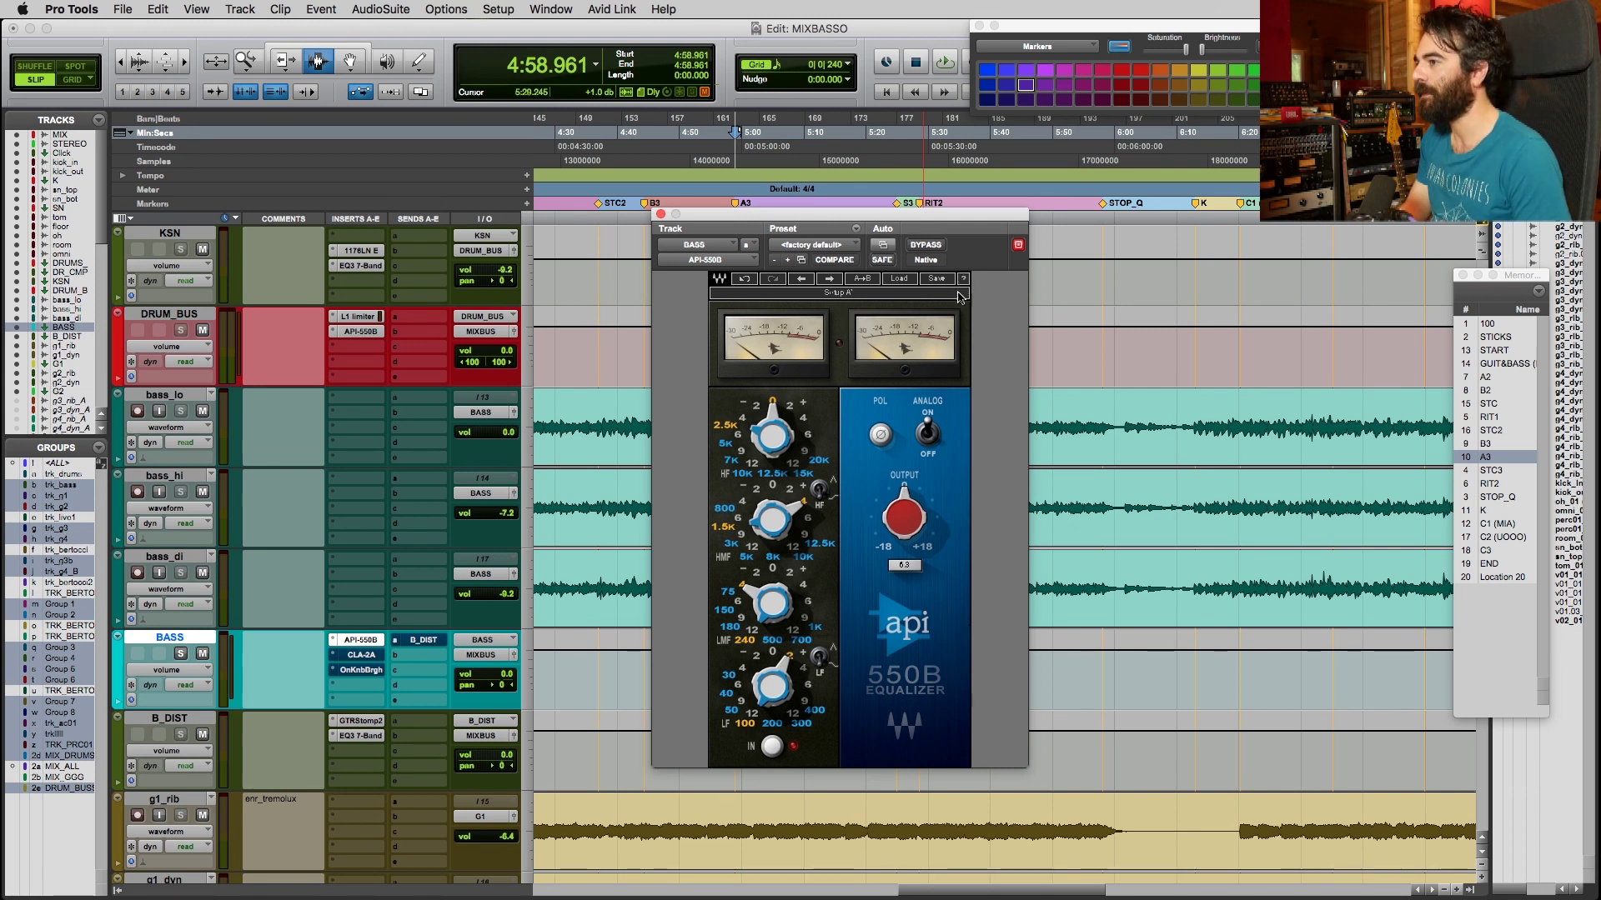
Solo the BASS track during playback and compare the API-550B bypassed and active, leaving it active.
{"action": "key", "text": "space"}
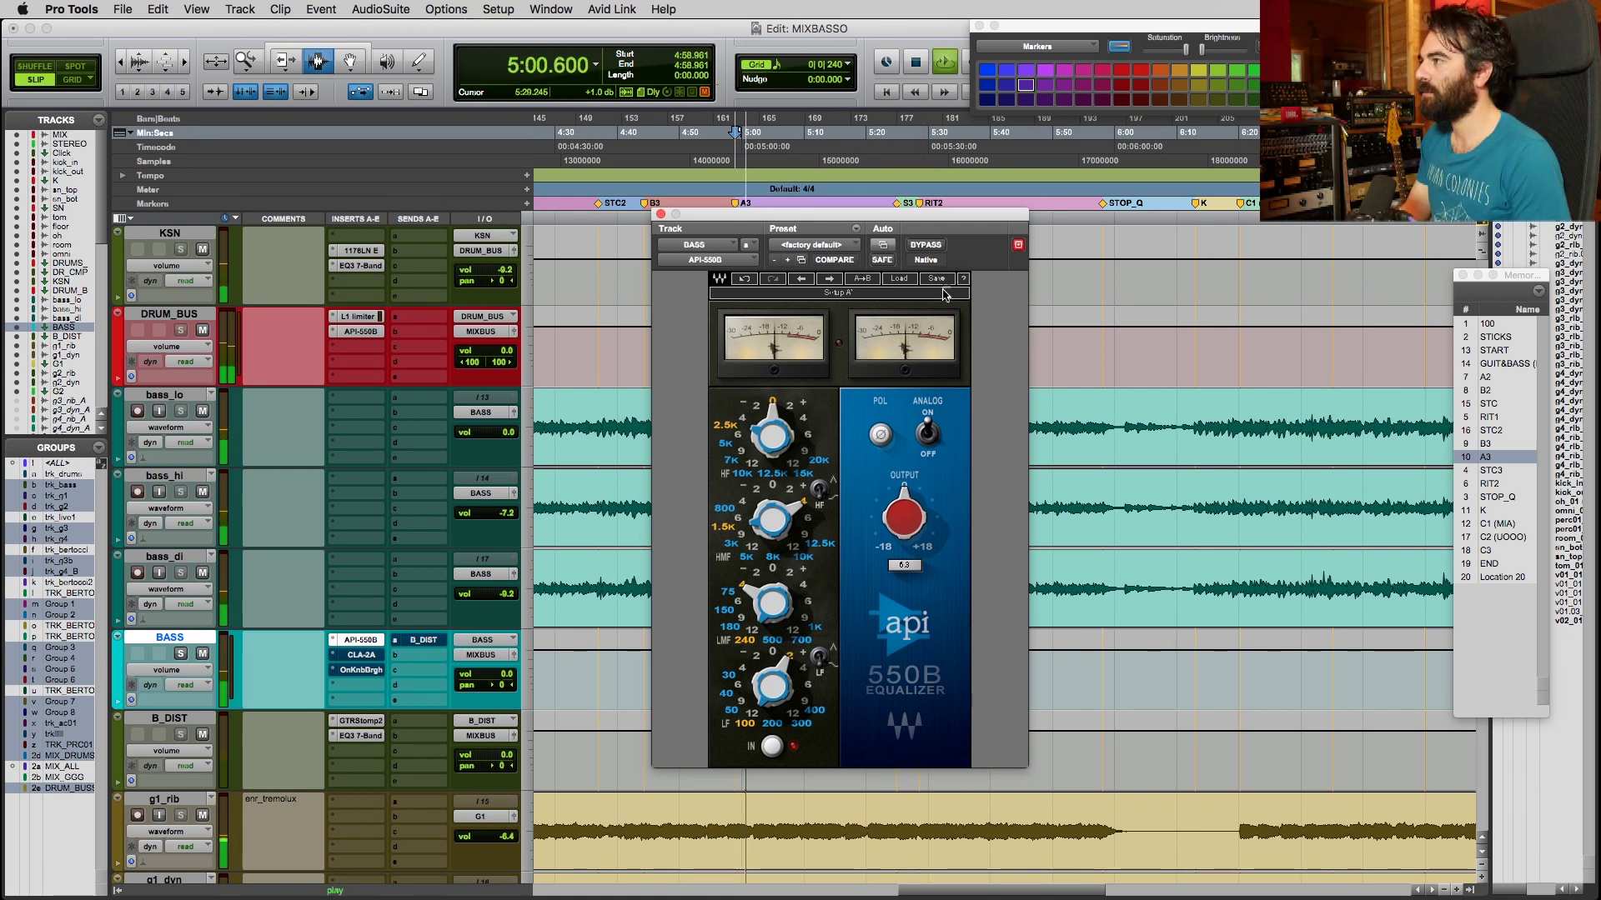
{"action": "left_click", "coordinate": [926, 246]}
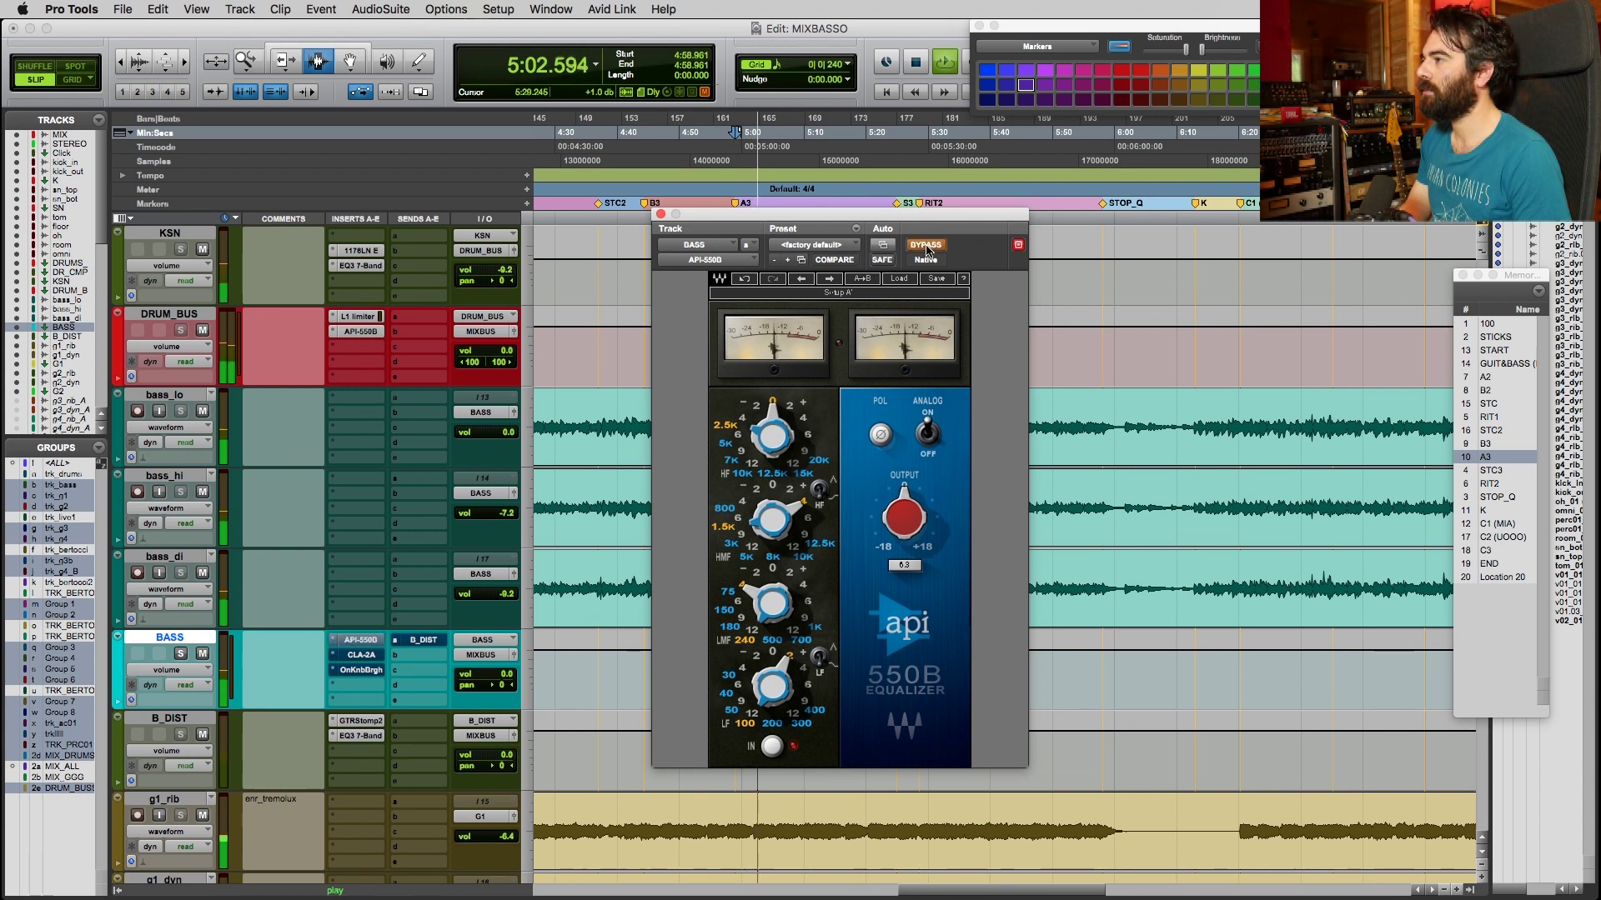
{"action": "left_click", "coordinate": [180, 654]}
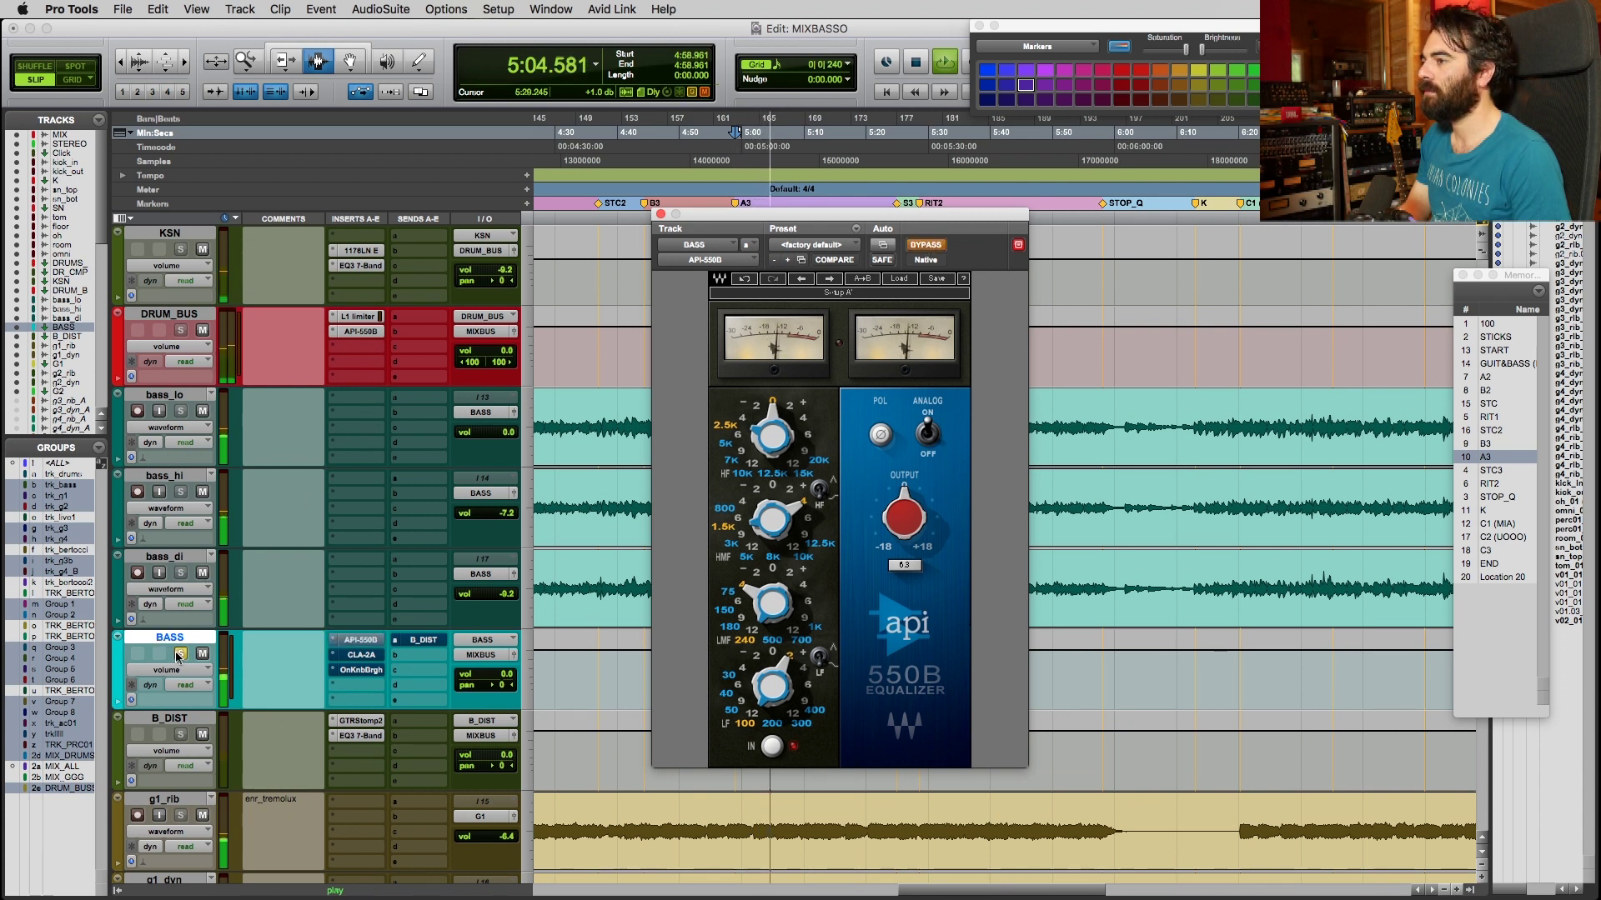
{"action": "left_click", "coordinate": [924, 246]}
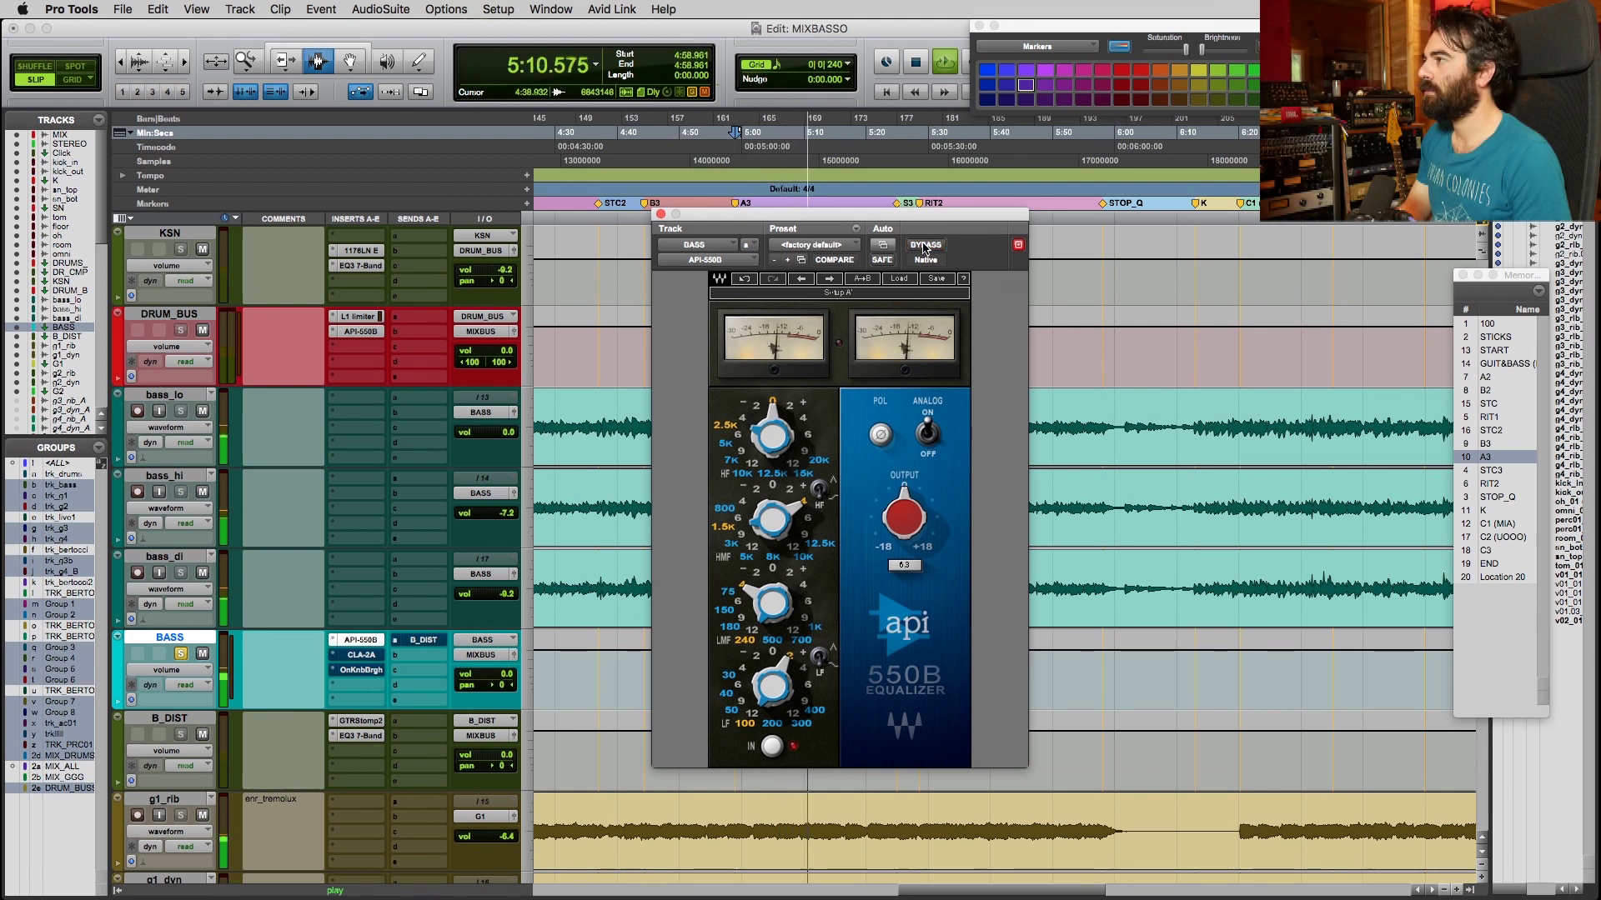
{"action": "left_click", "coordinate": [924, 245]}
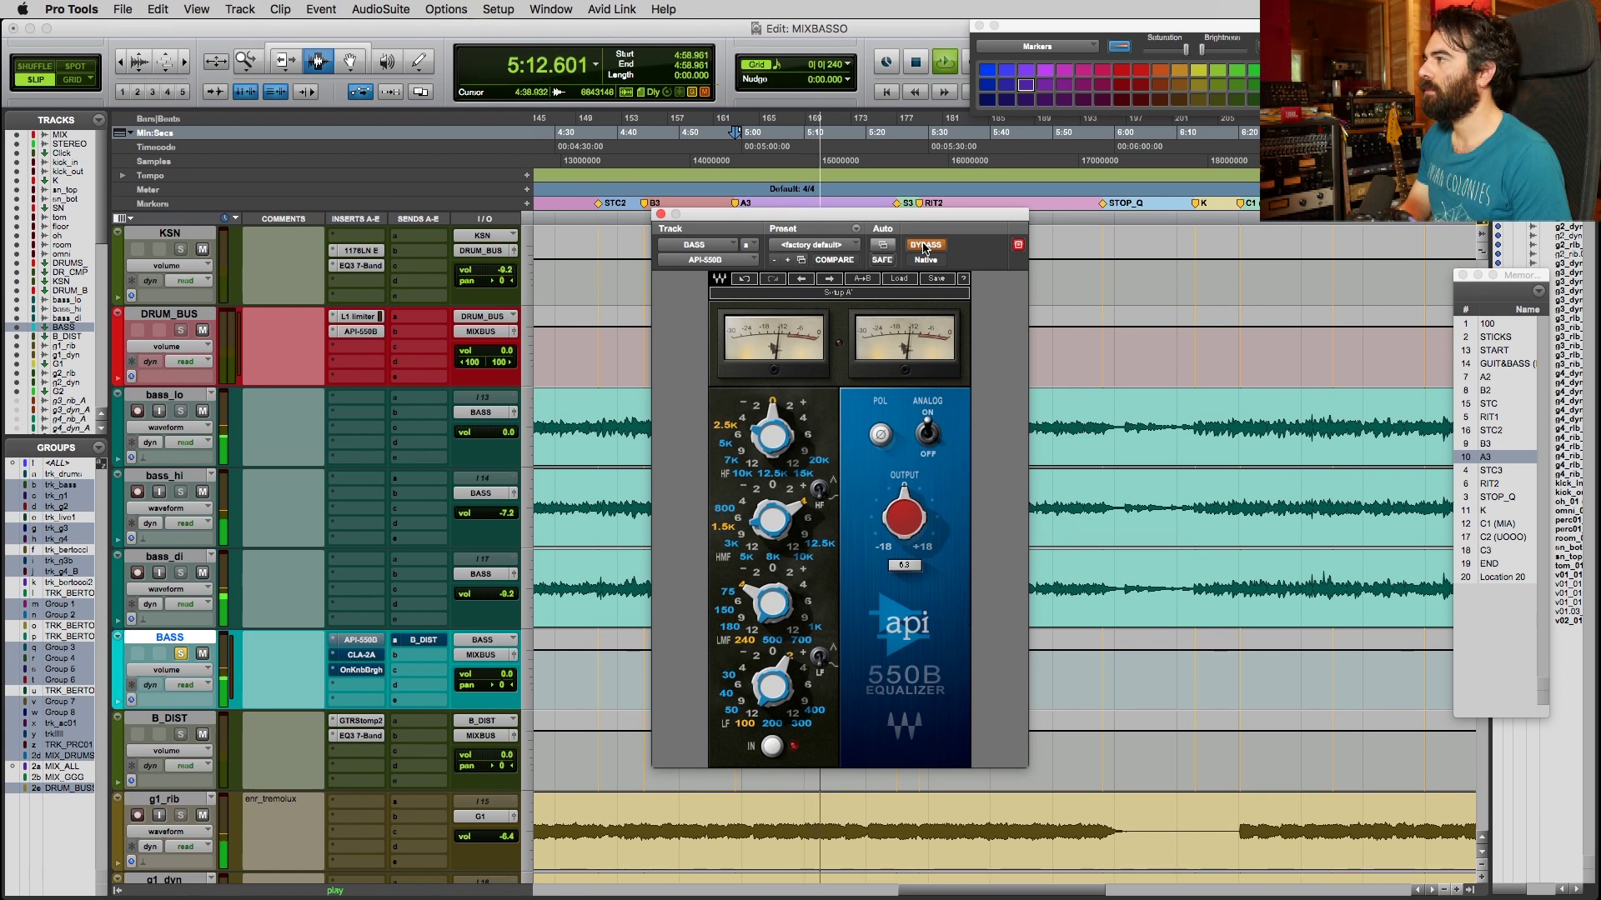
{"action": "left_click", "coordinate": [925, 246]}
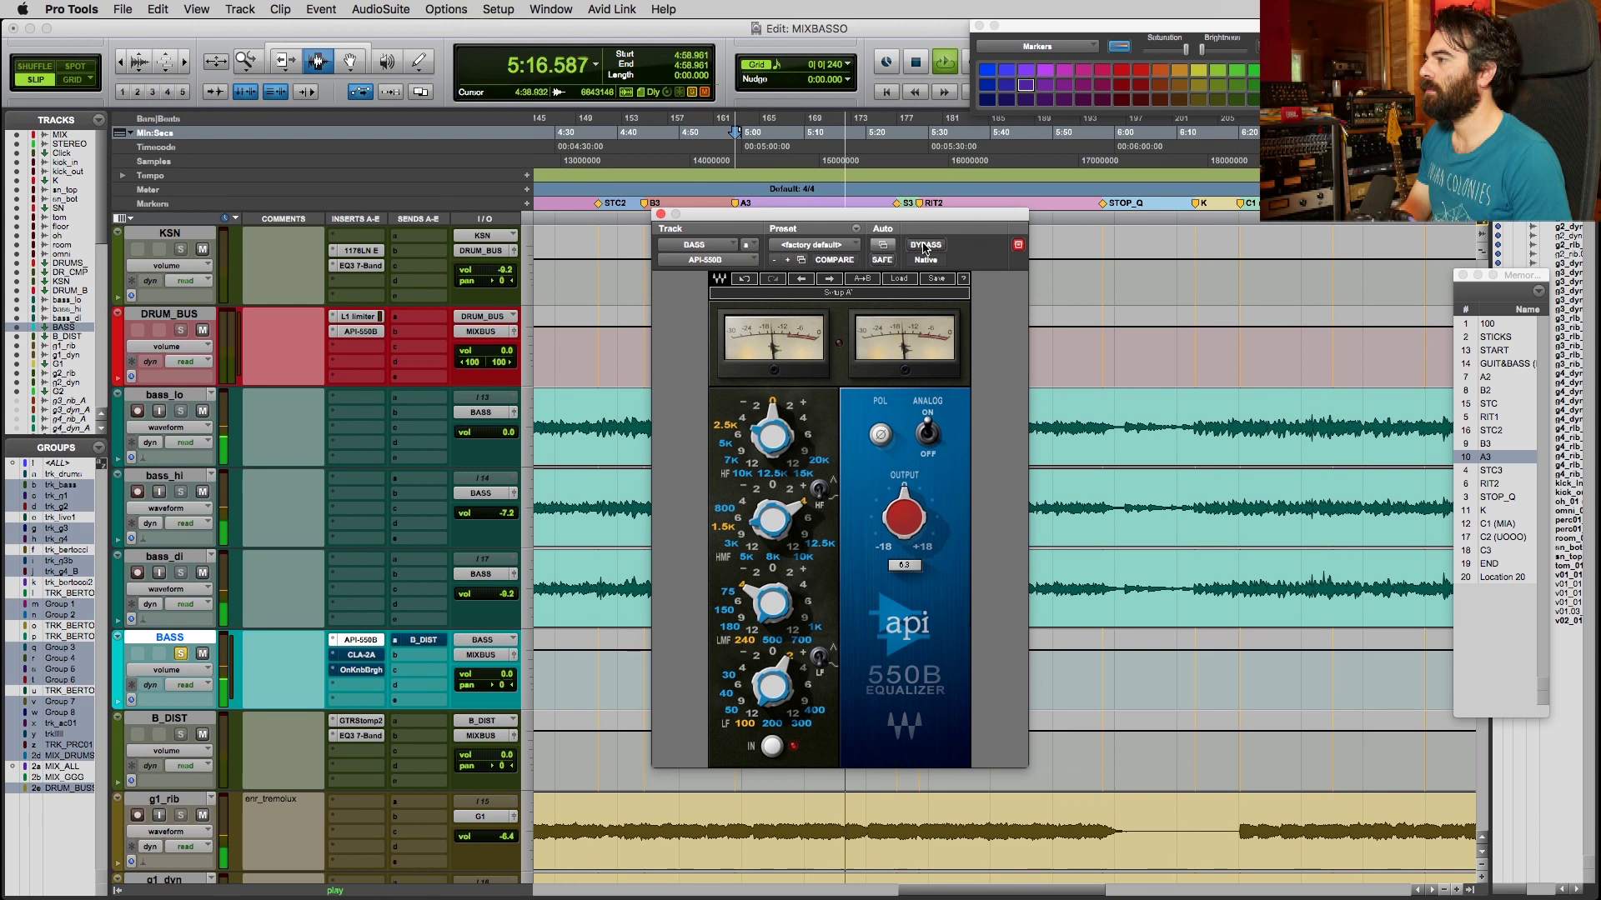
{"action": "key", "text": "space"}
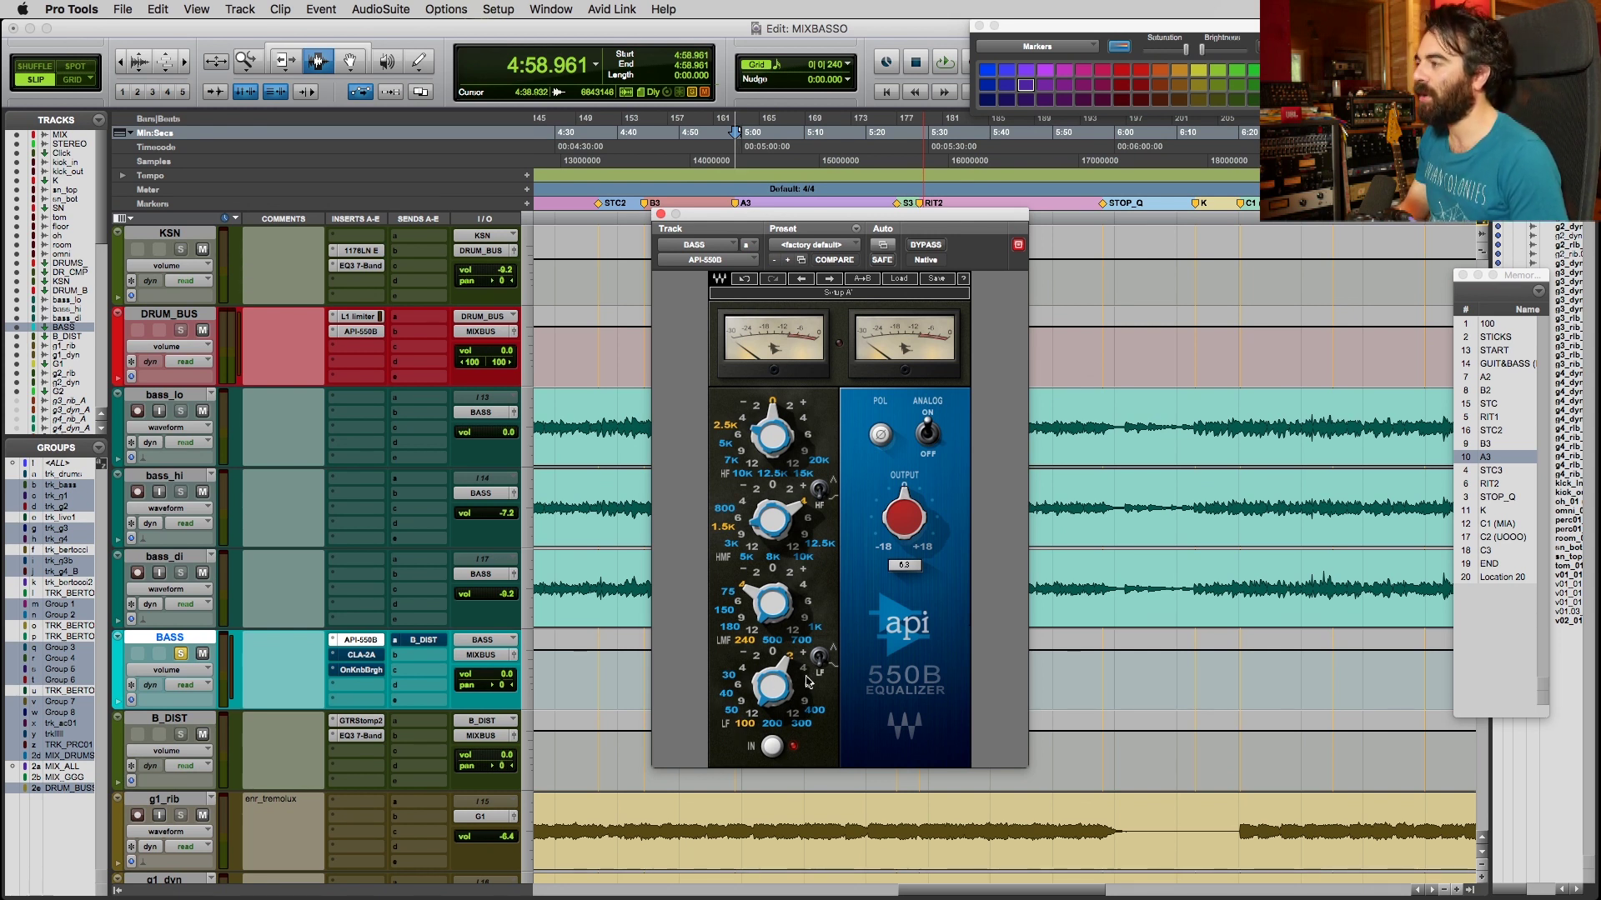
Try out the LMF band's gain while the soloed bass plays, and set the equalizer's output to 4.2.
{"action": "key", "text": "space"}
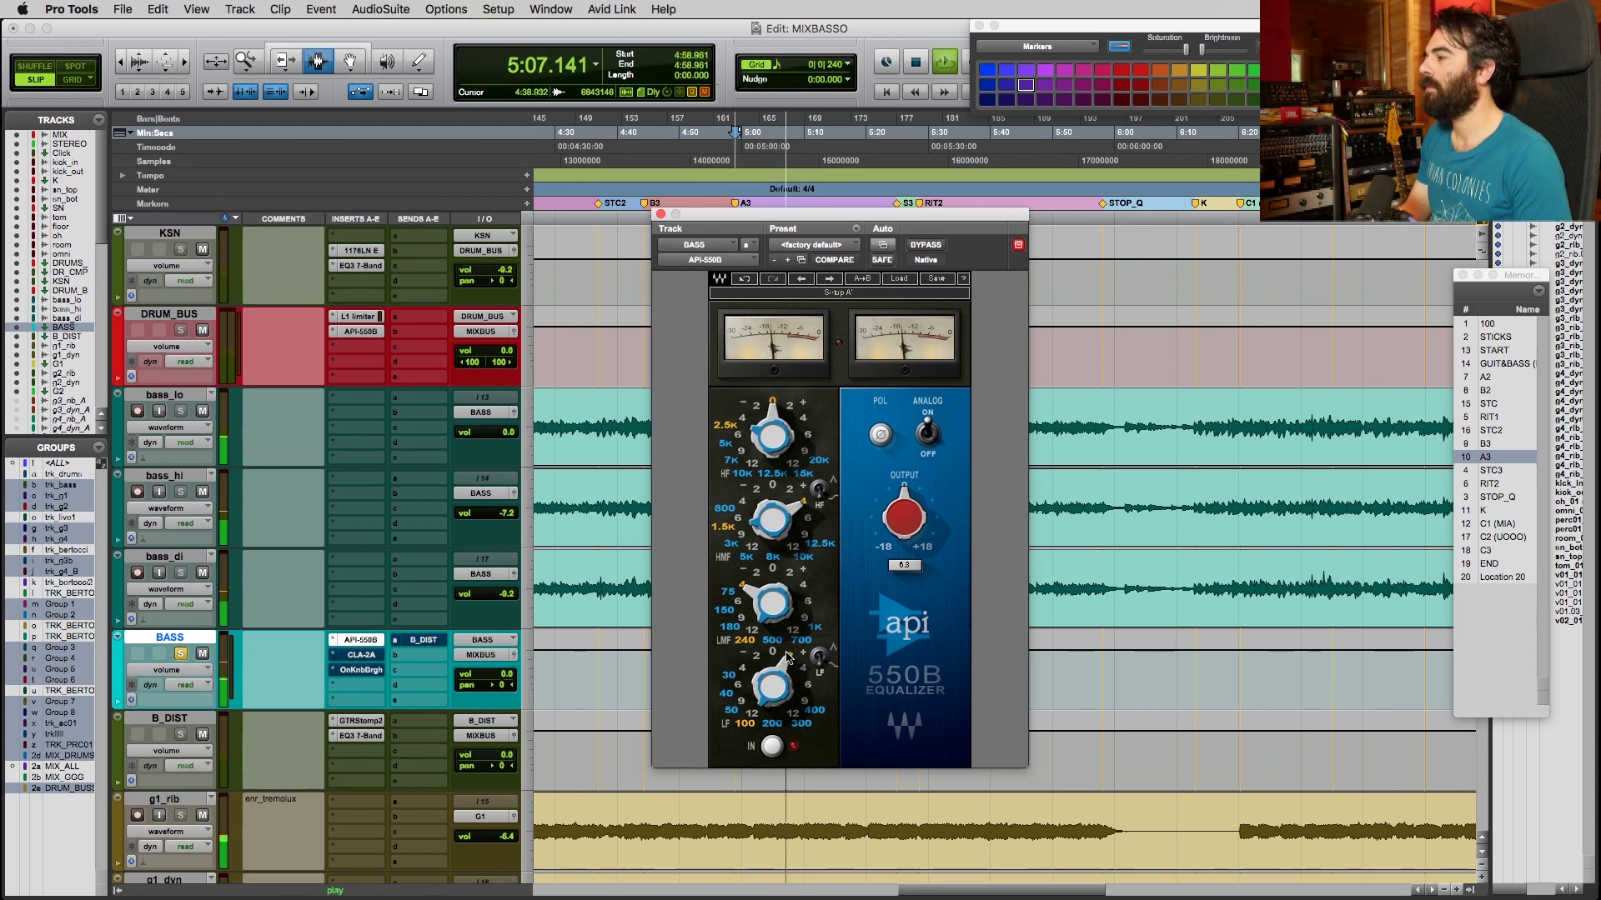
{"action": "key", "text": "space"}
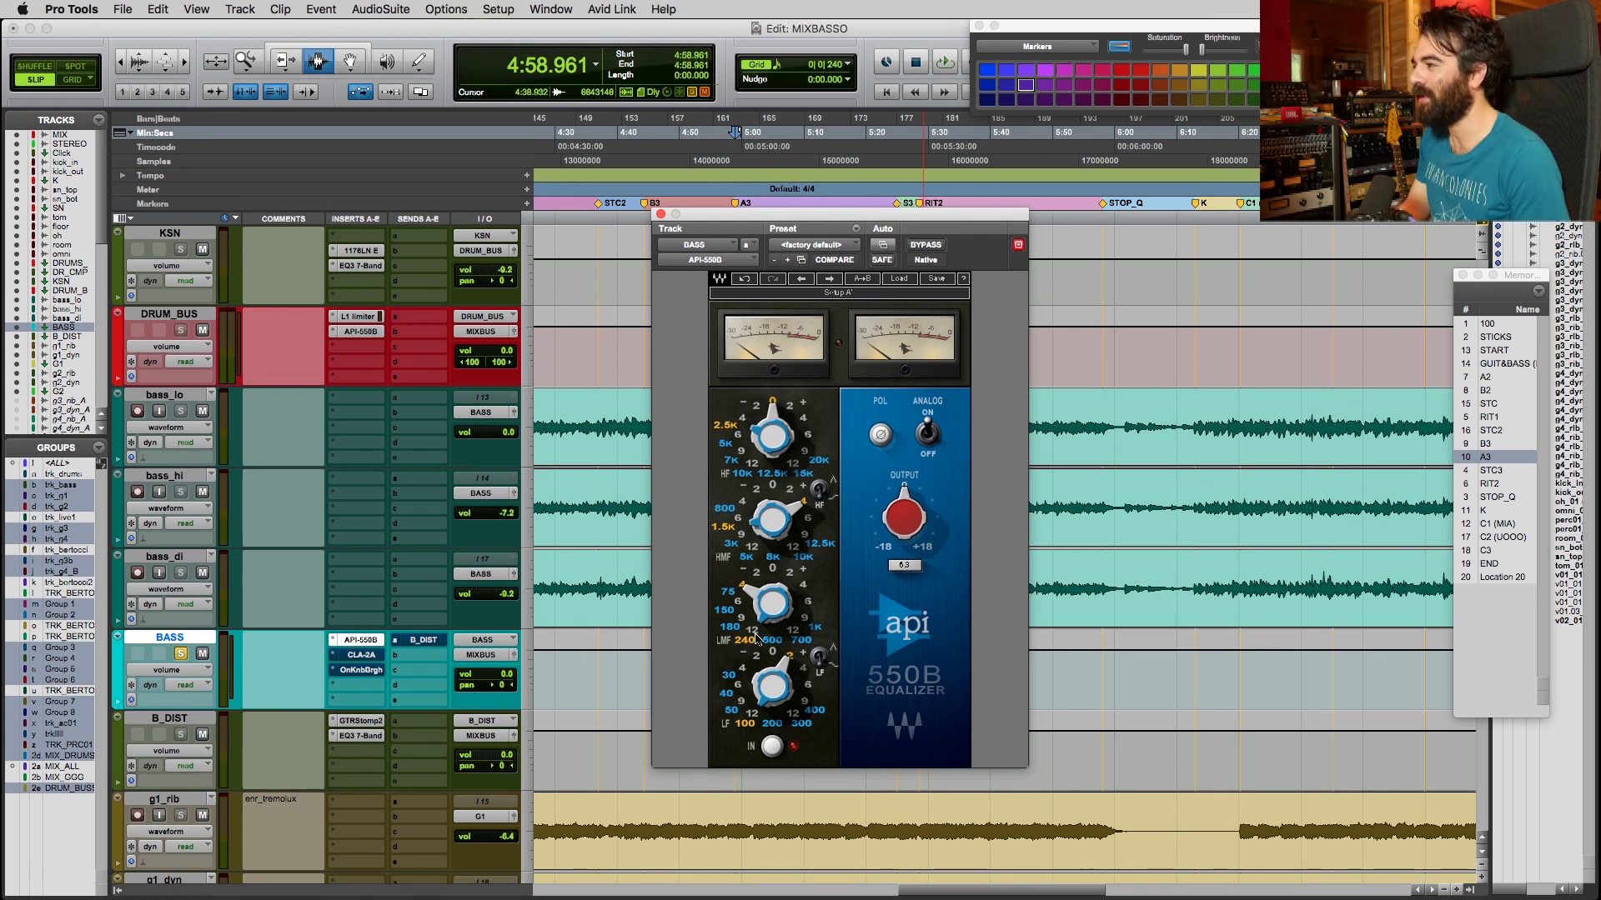
{"action": "key", "text": "space"}
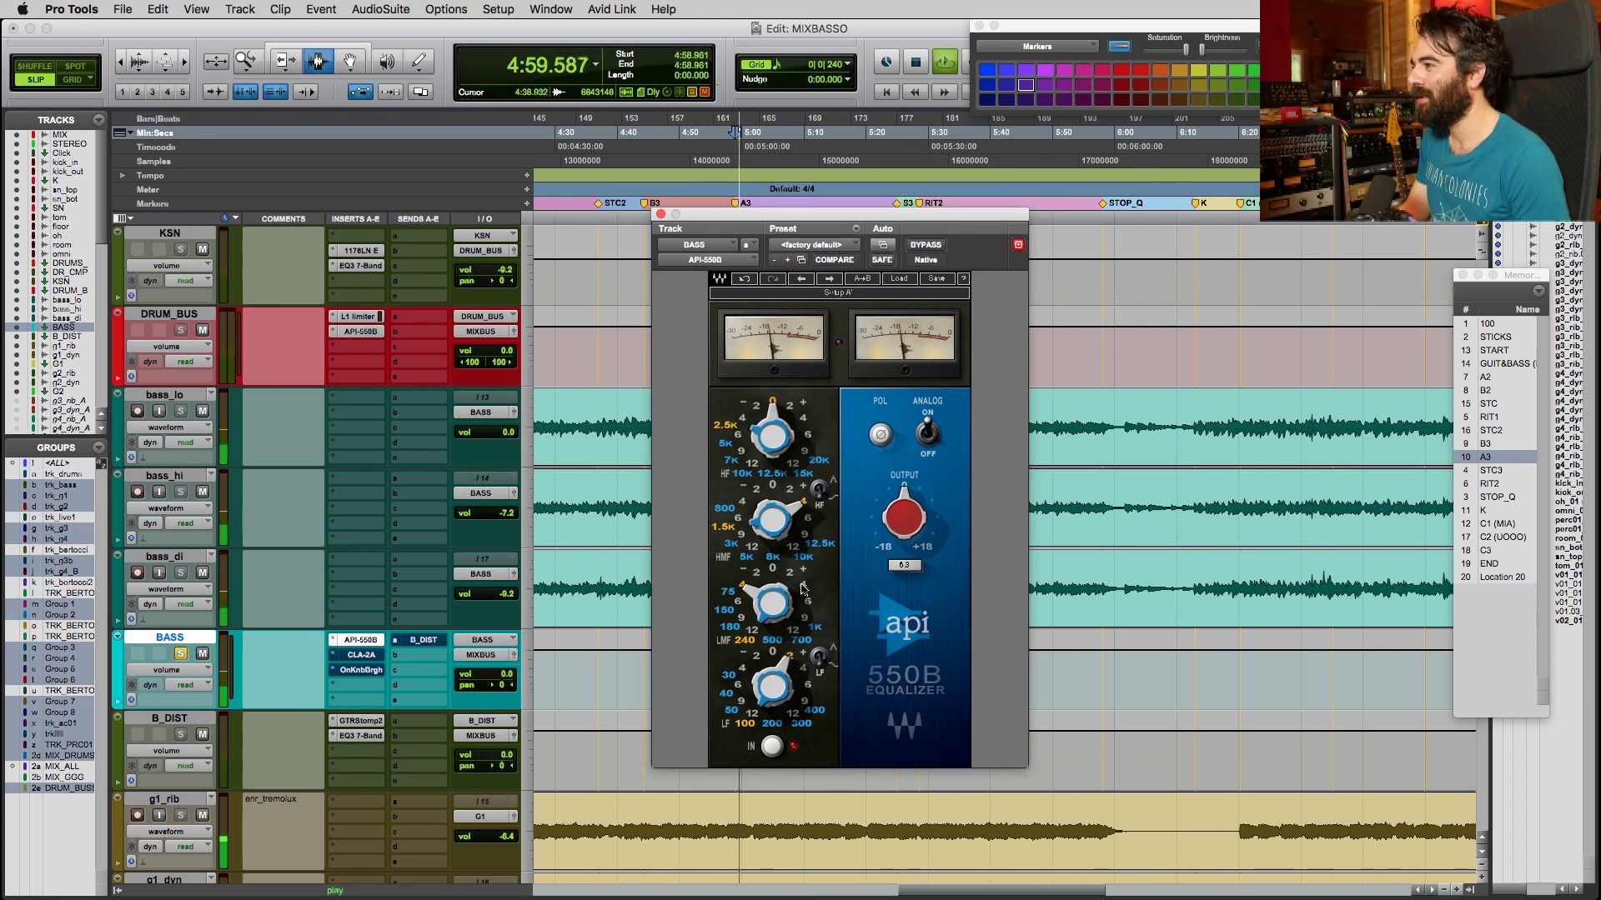
{"action": "left_click_drag", "start_coordinate": [808, 603], "coordinate": [740, 588]}
{"action": "key", "text": "space"}
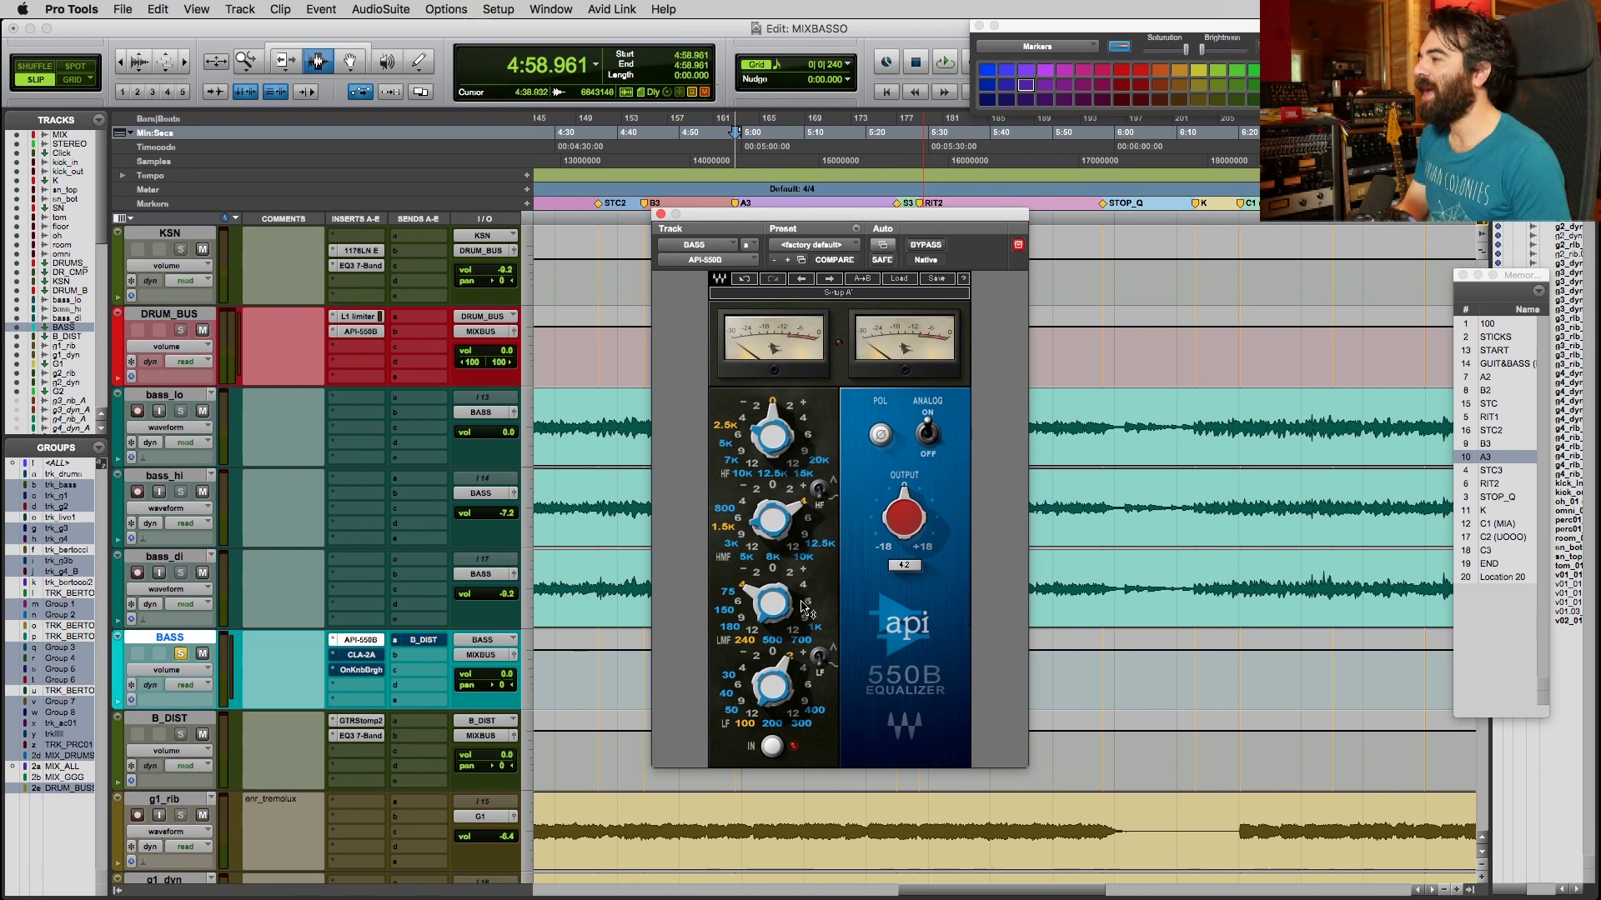
{"action": "mouse_move", "coordinate": [751, 610]}
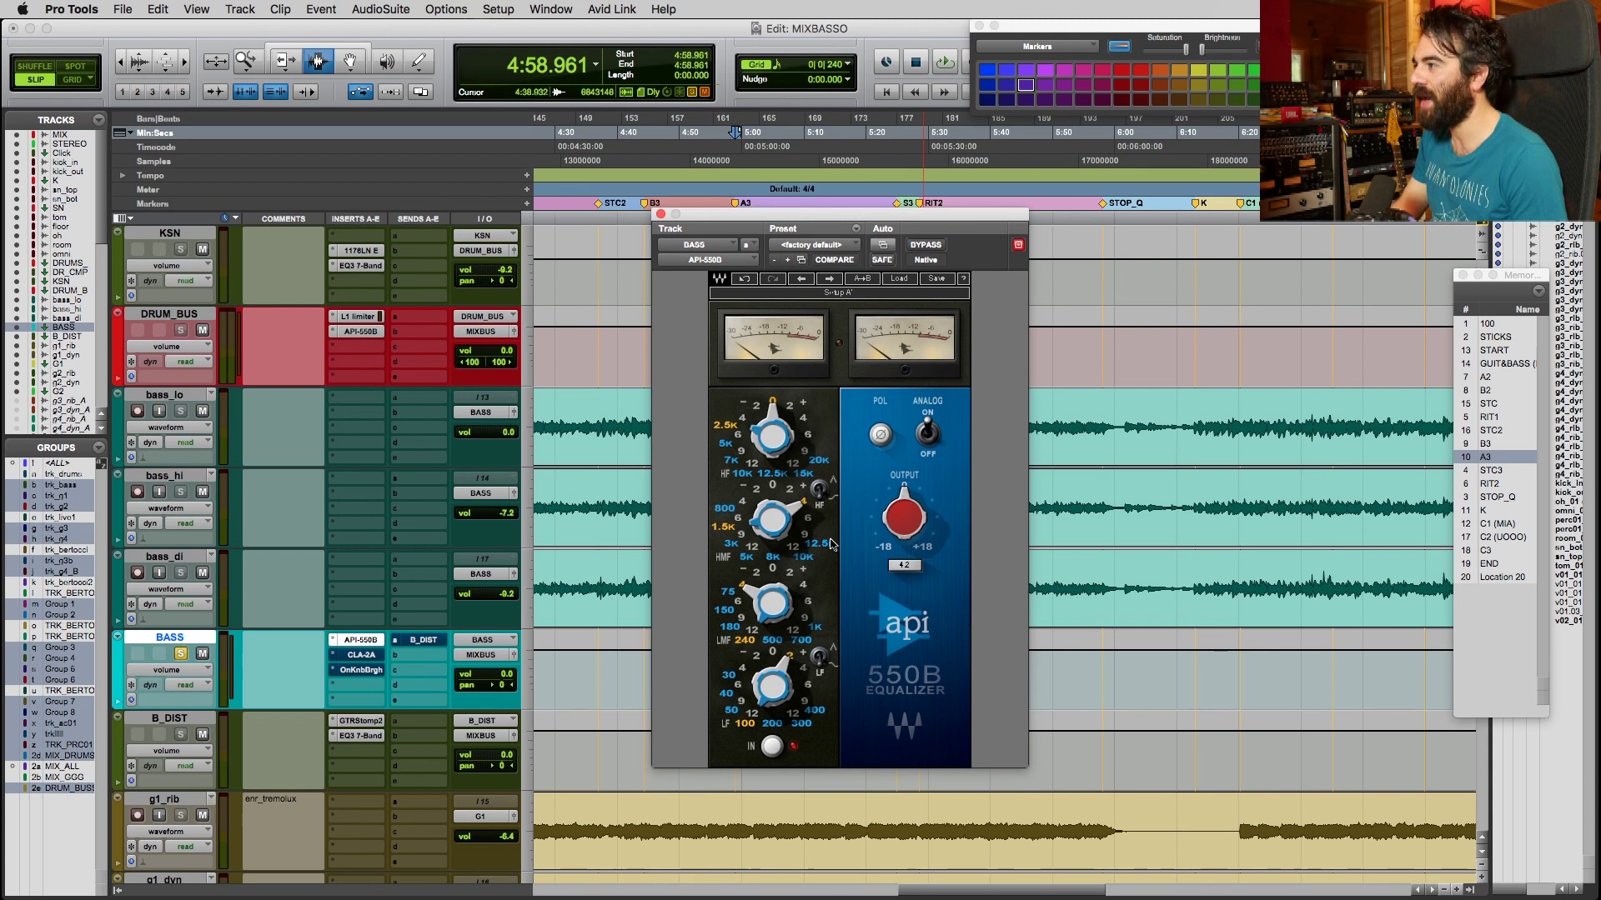
Boost the HMF band strongly while the bass plays, auditioning its frequency at 800 and at 1.5K.
{"action": "key", "text": "space"}
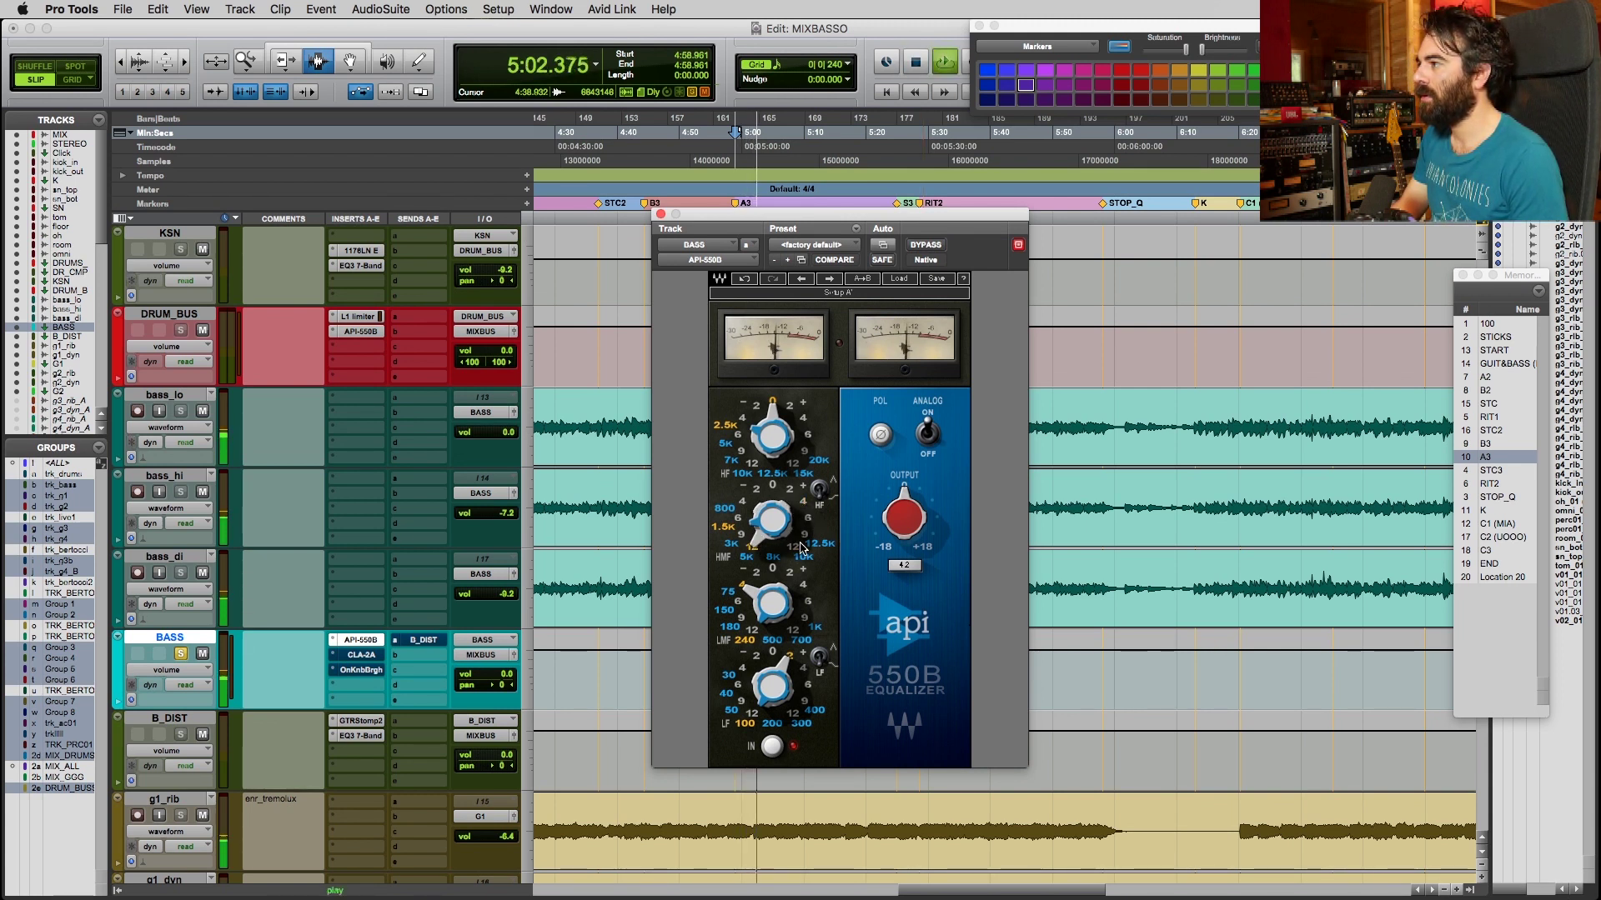
{"action": "left_click", "coordinate": [725, 509]}
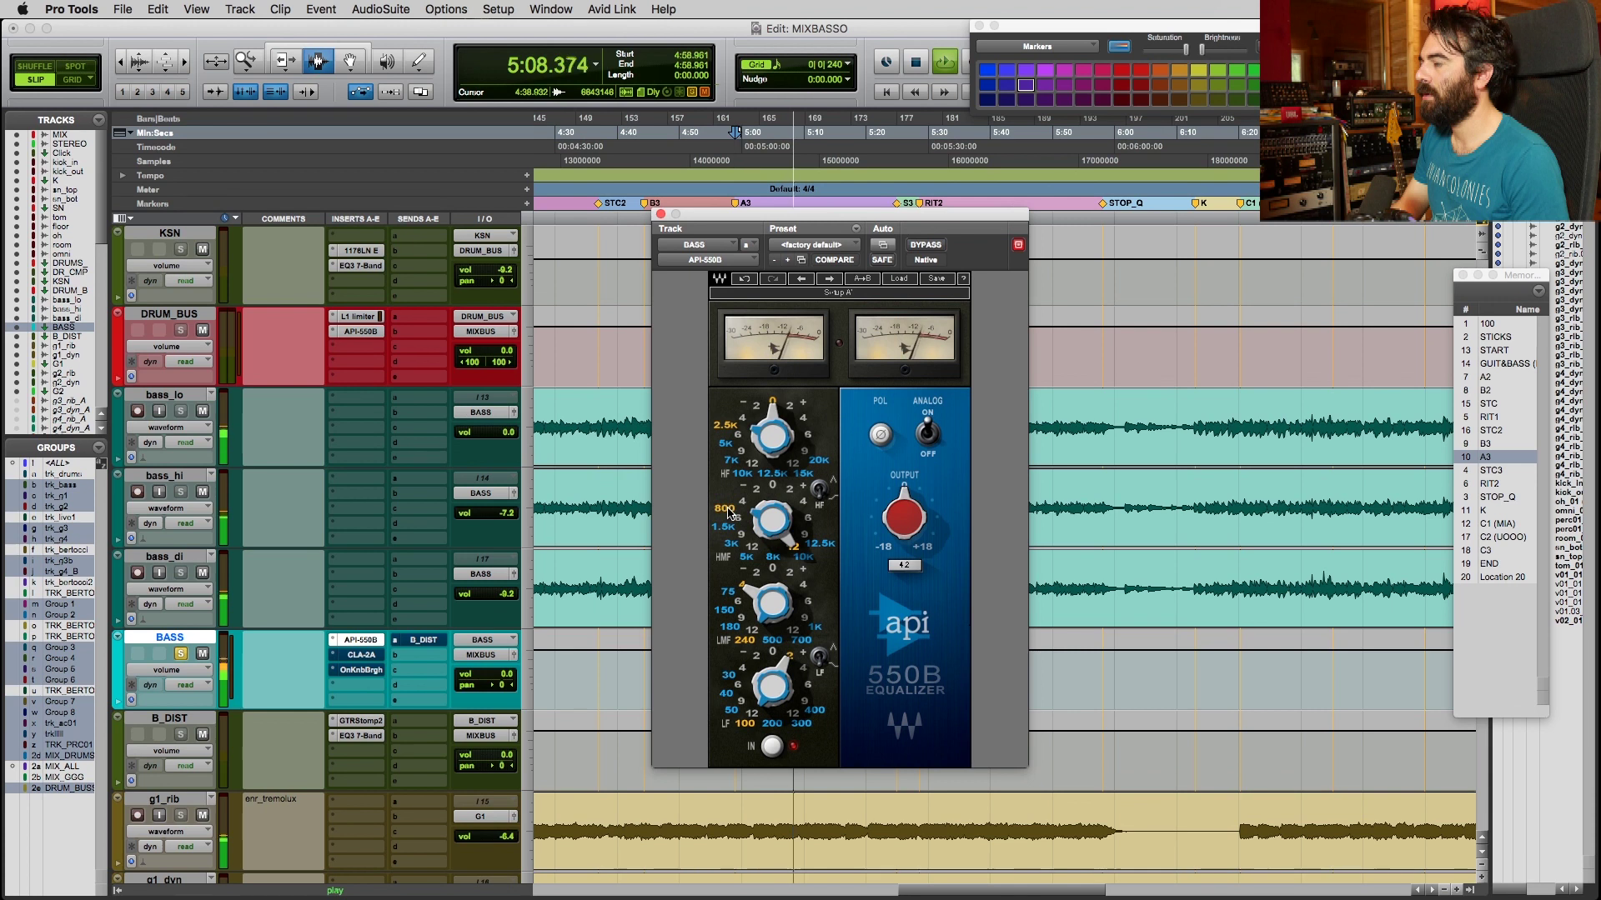
{"action": "key", "text": "space"}
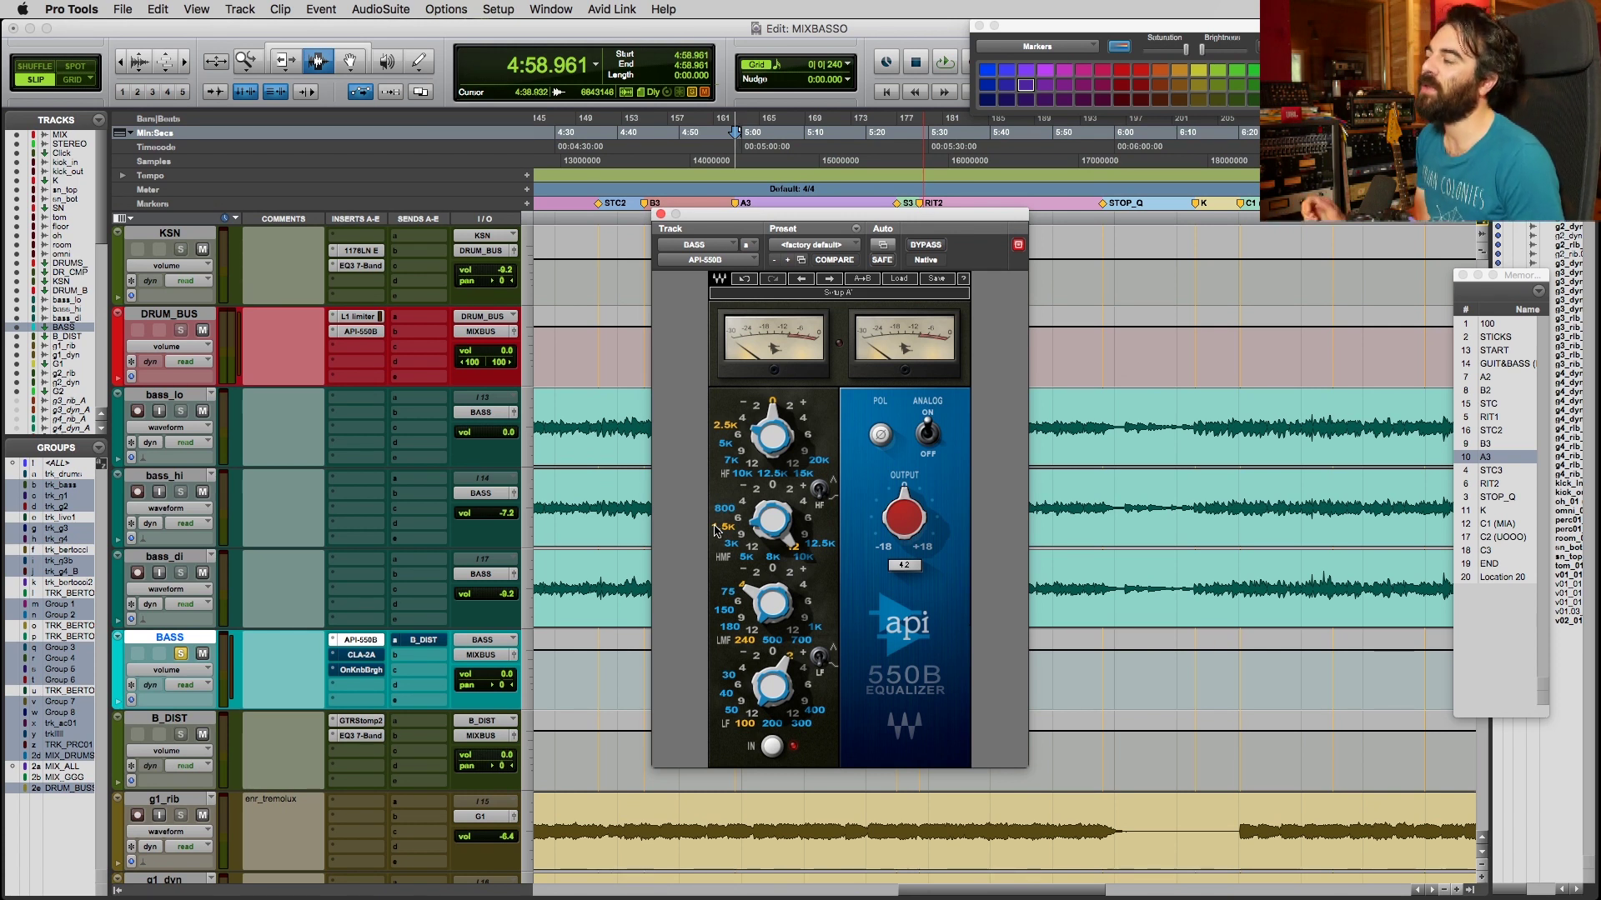
Reduce the HMF band's boost to a moderate level, audition the soloed bass, and close the API-550B.
{"action": "left_click_drag", "start_coordinate": [803, 506], "coordinate": [792, 522]}
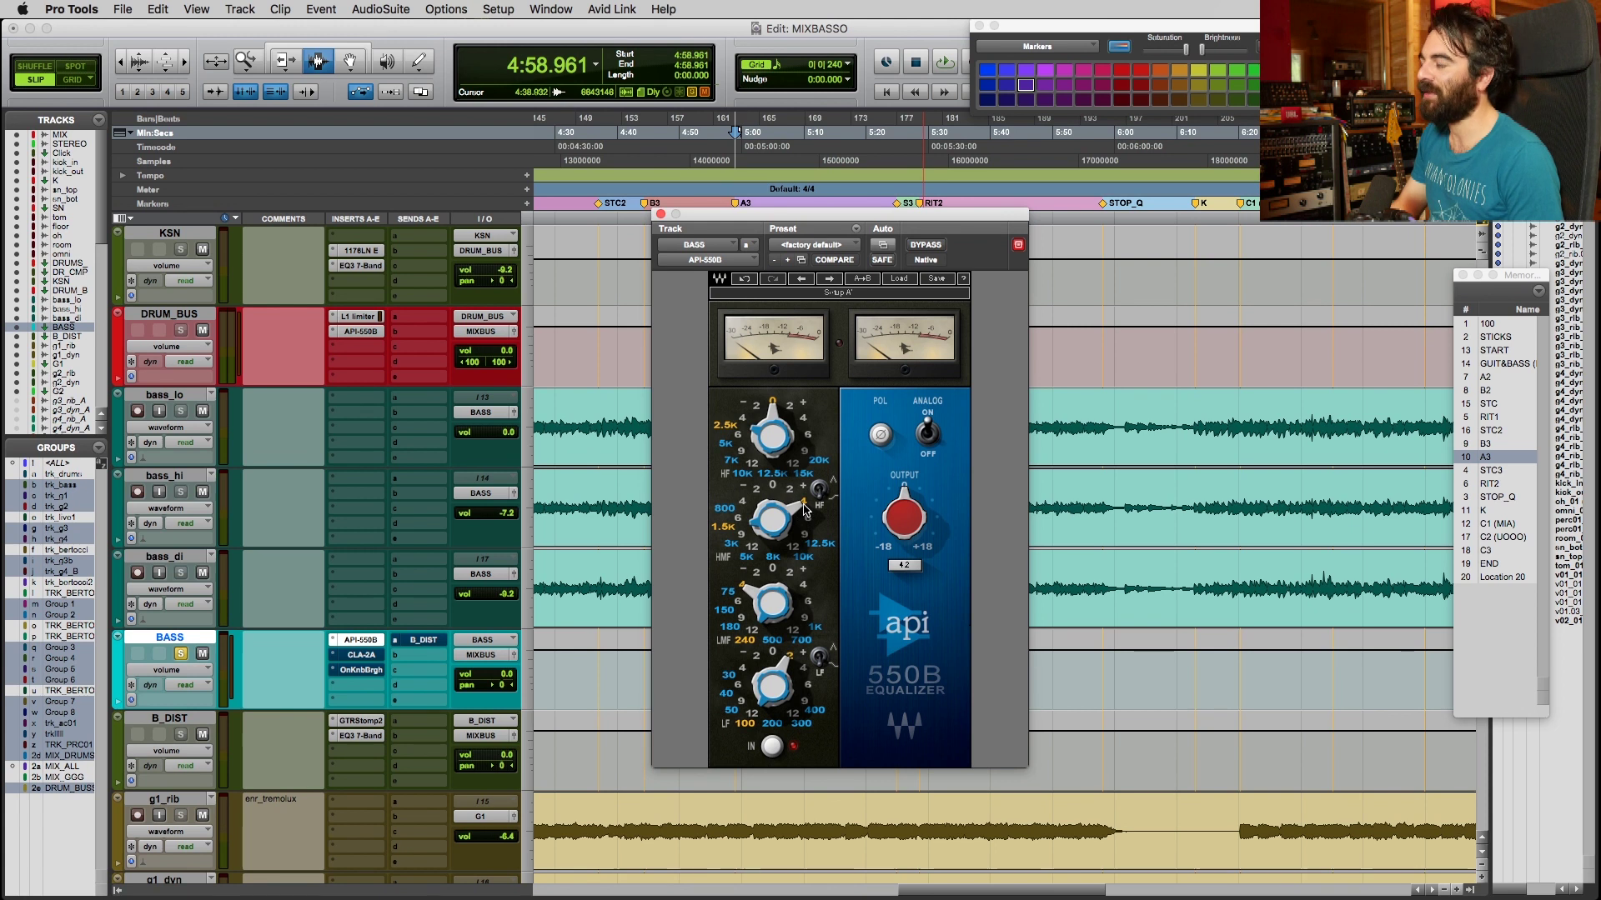
{"action": "key", "text": "space"}
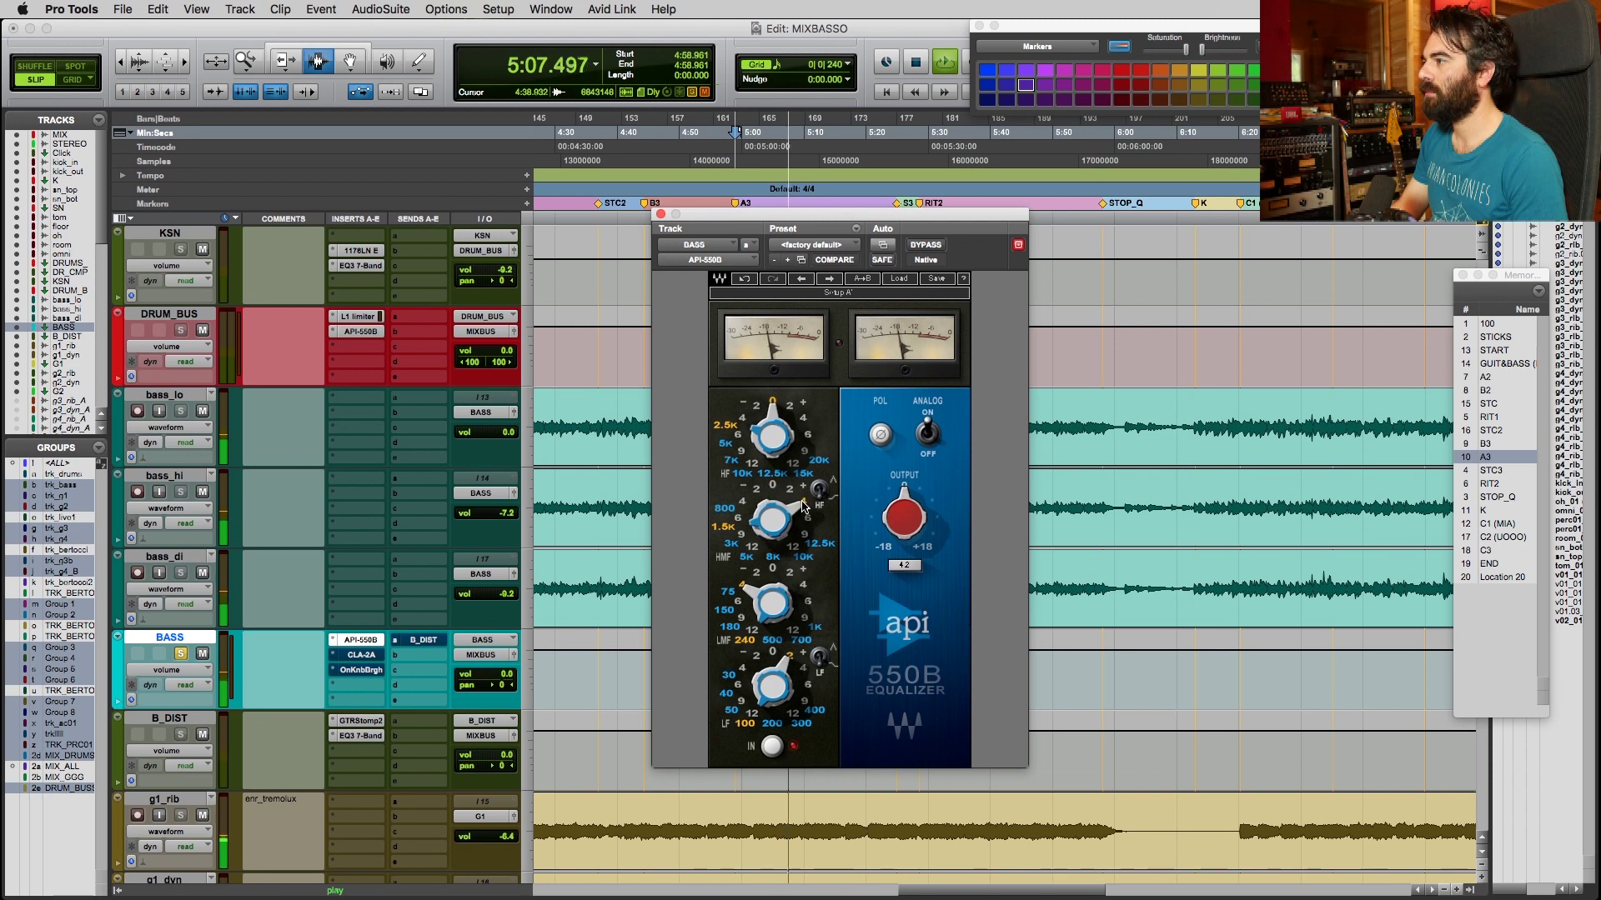
{"action": "mouse_move", "coordinate": [897, 514]}
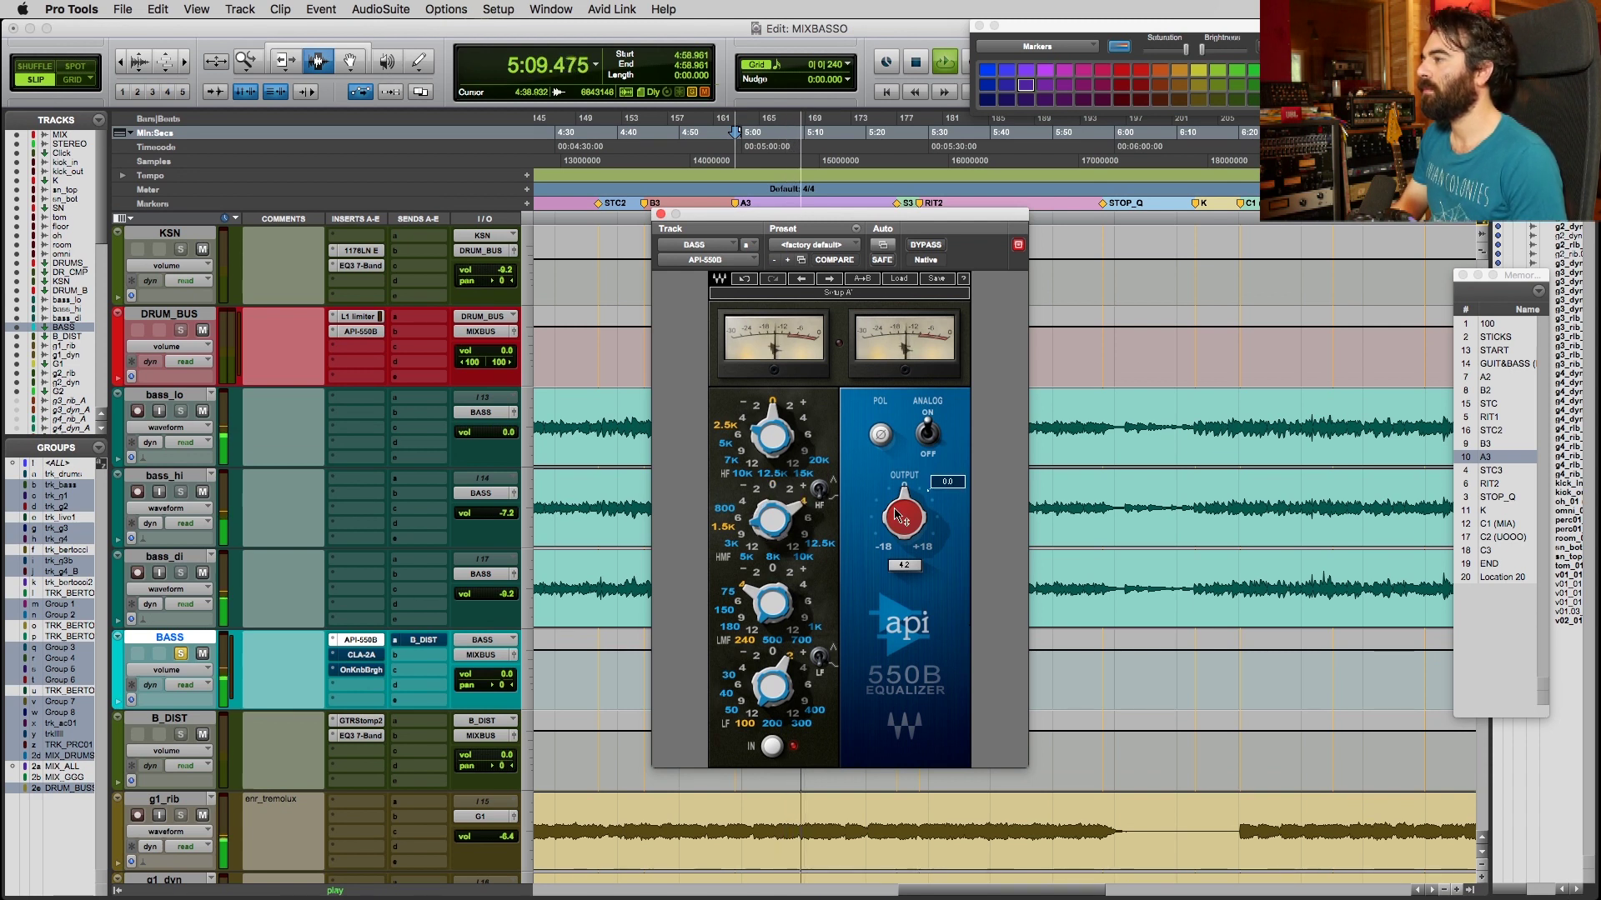
{"action": "key", "text": "space"}
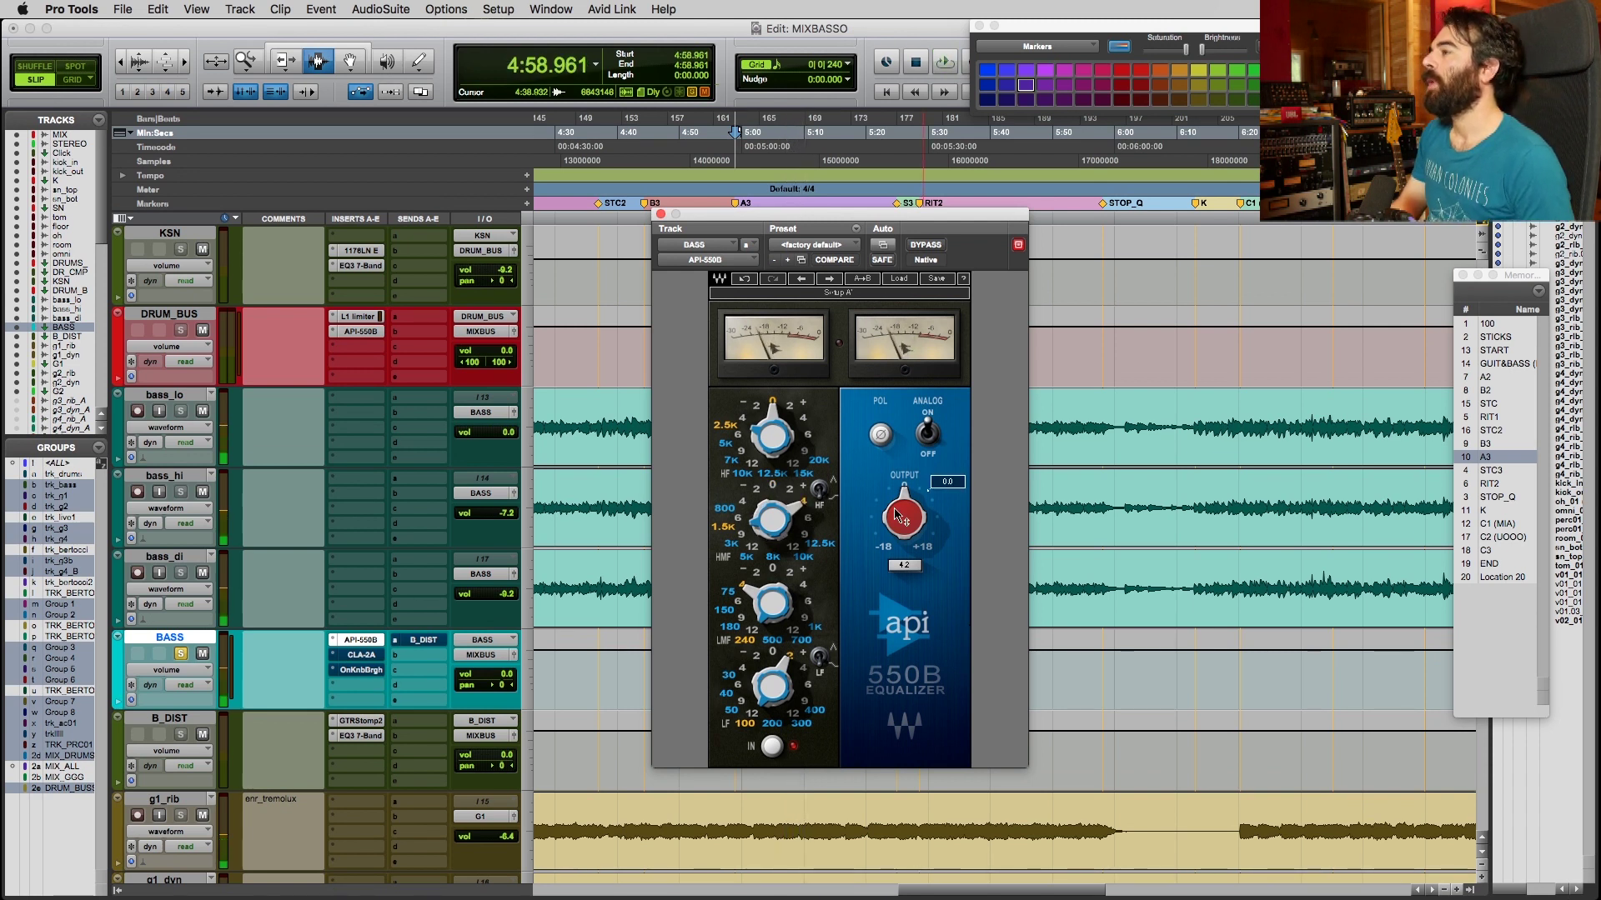
{"action": "left_click", "coordinate": [660, 217]}
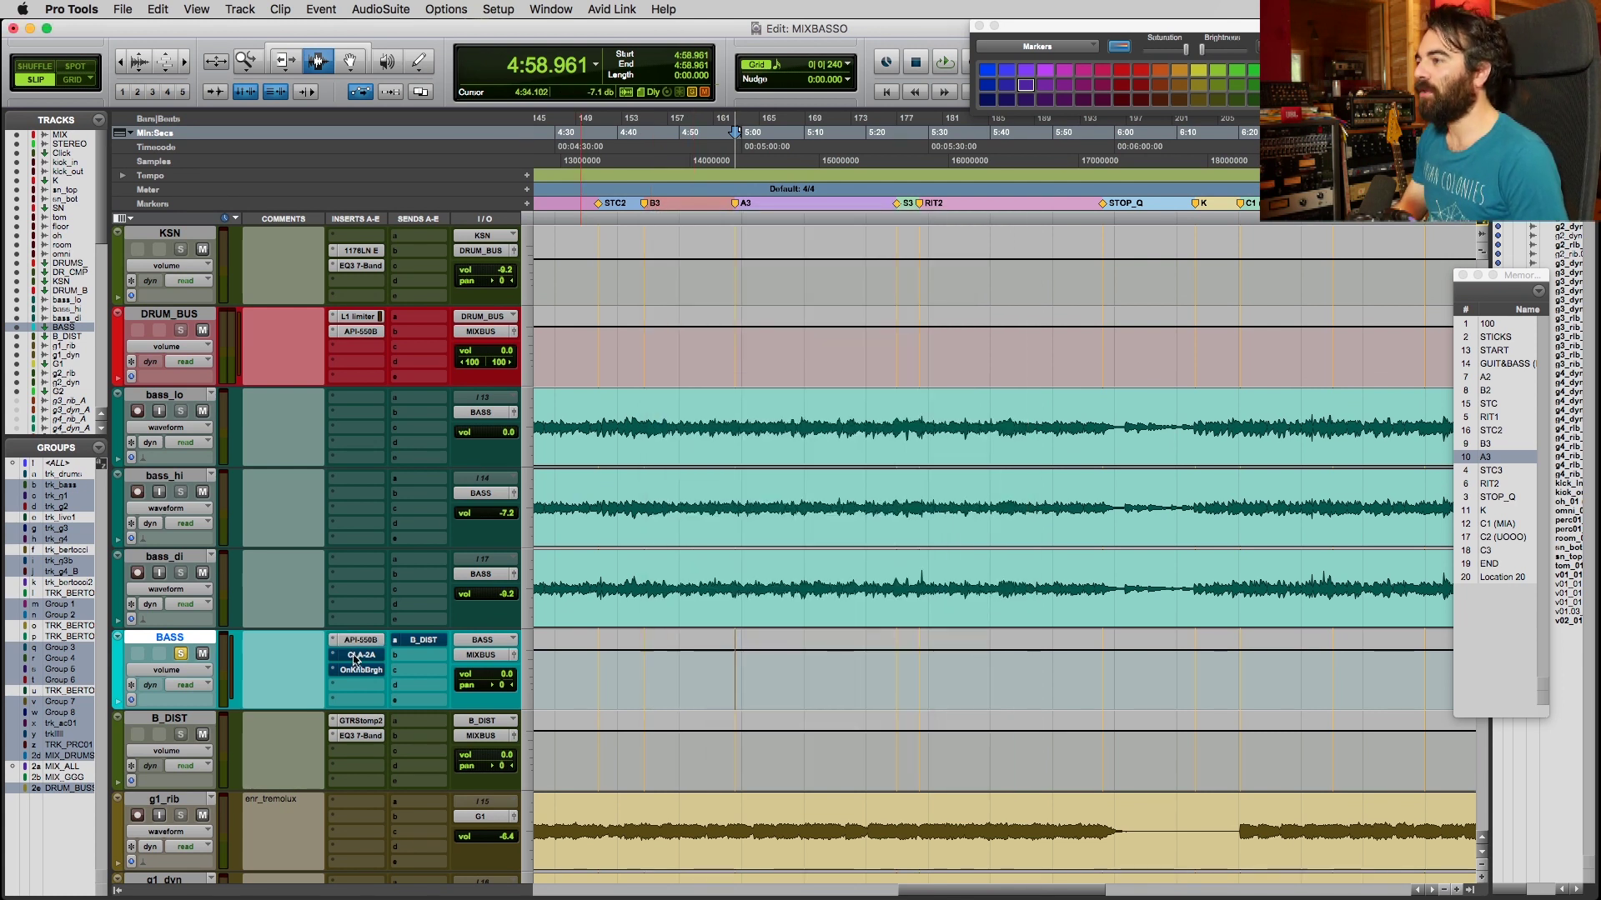
Open the CLA-2A on the BASS track and compare it active and bypassed during playback, leaving it active.
{"action": "left_click", "coordinate": [358, 655]}
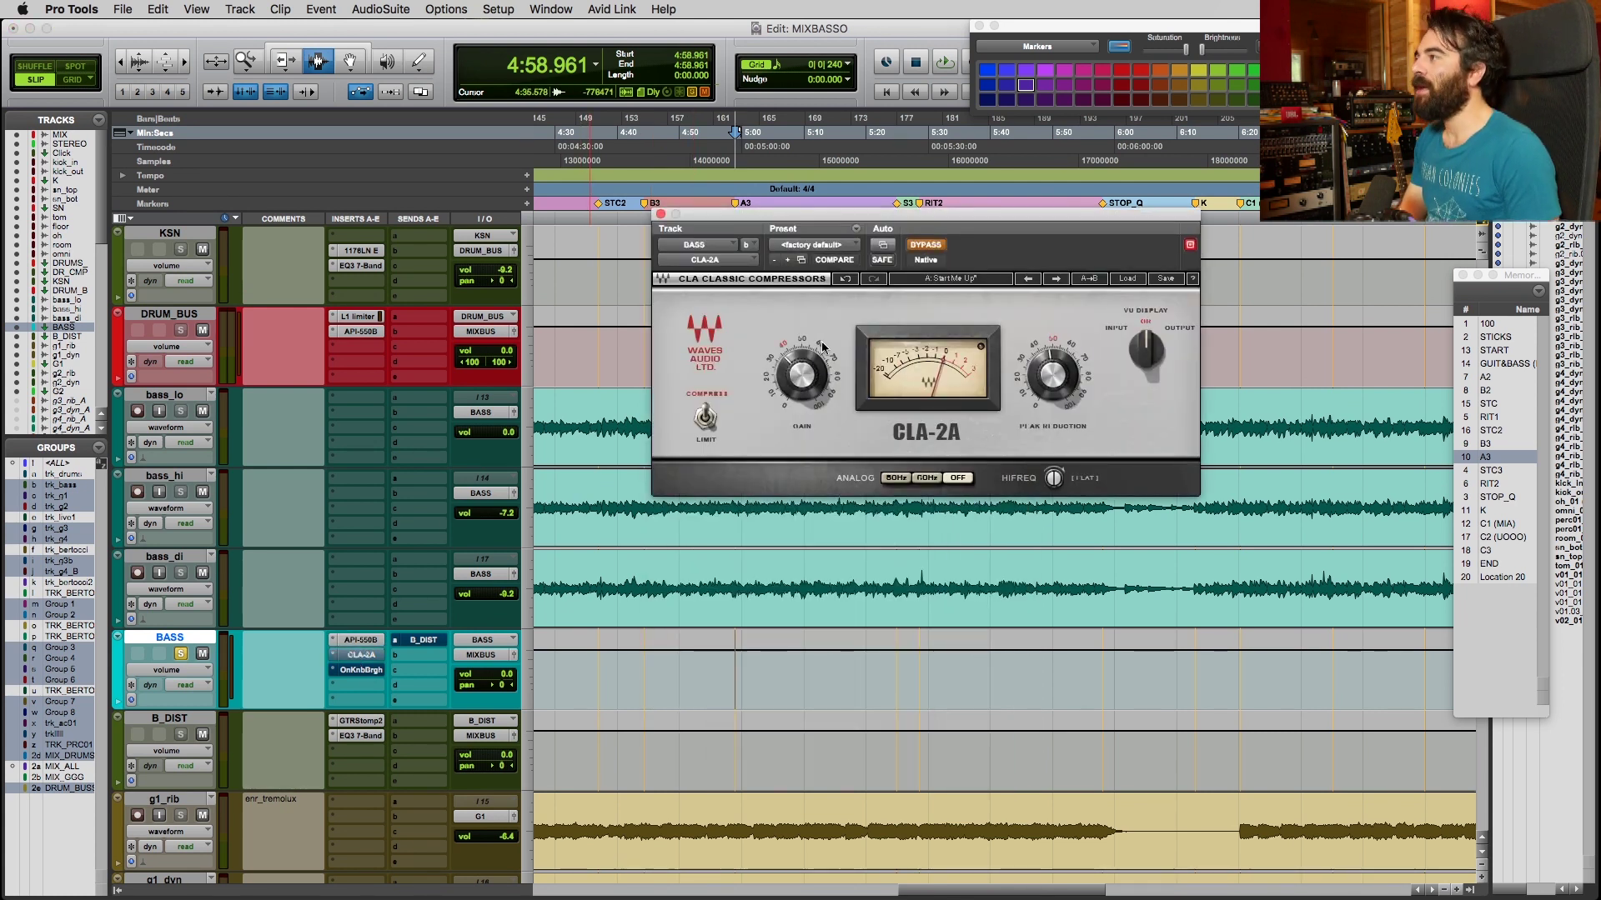
{"action": "left_click", "coordinate": [925, 244]}
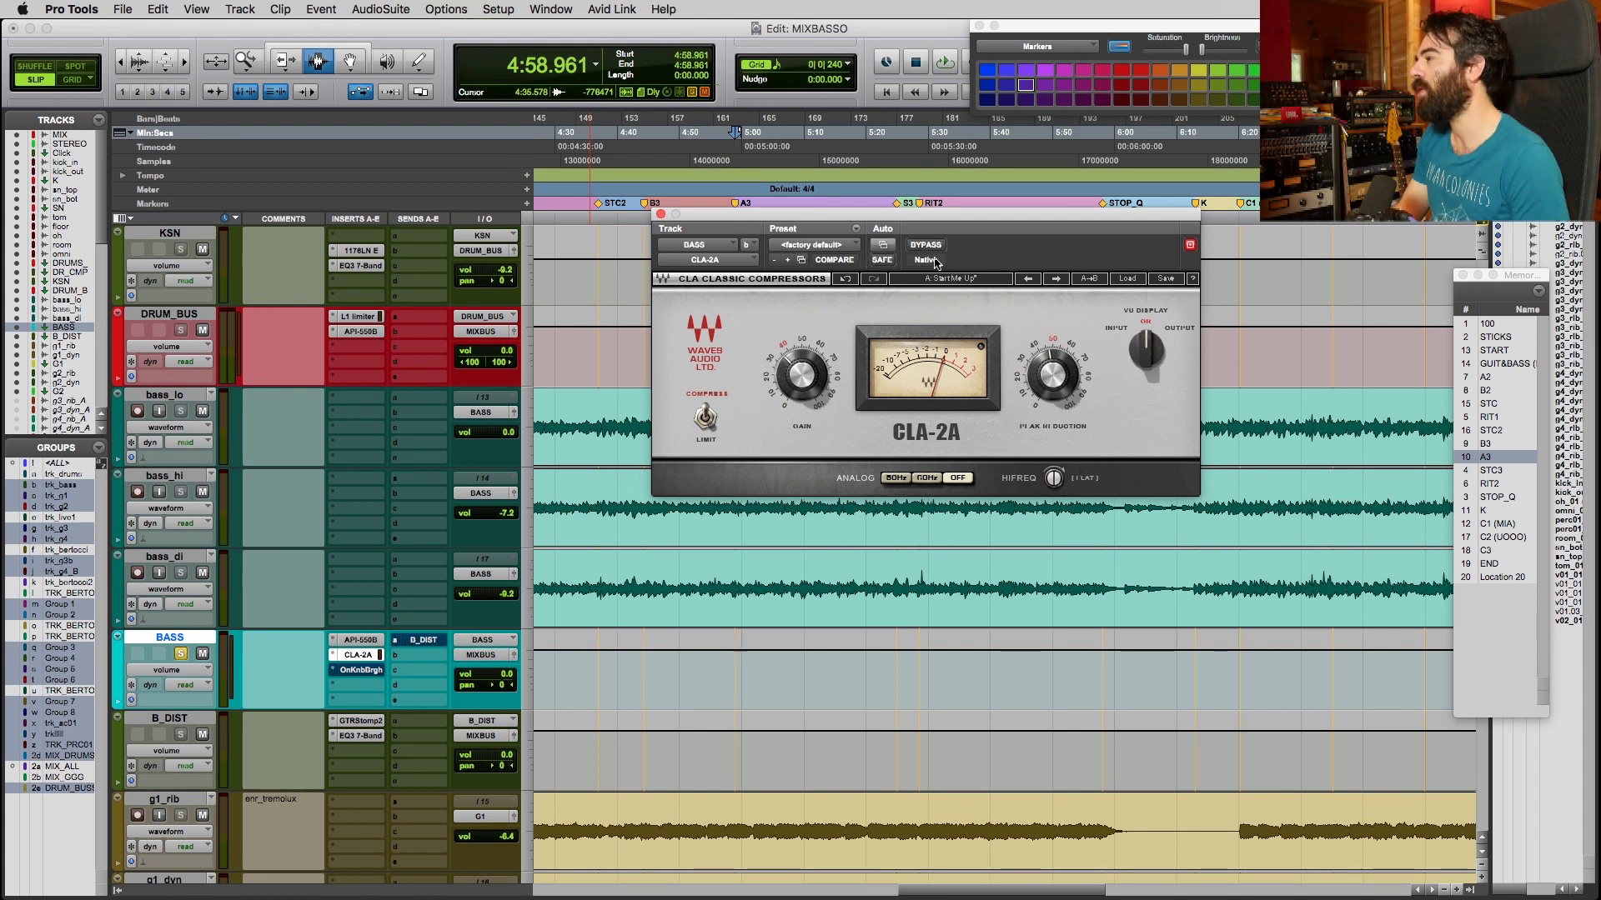
{"action": "key", "text": "space"}
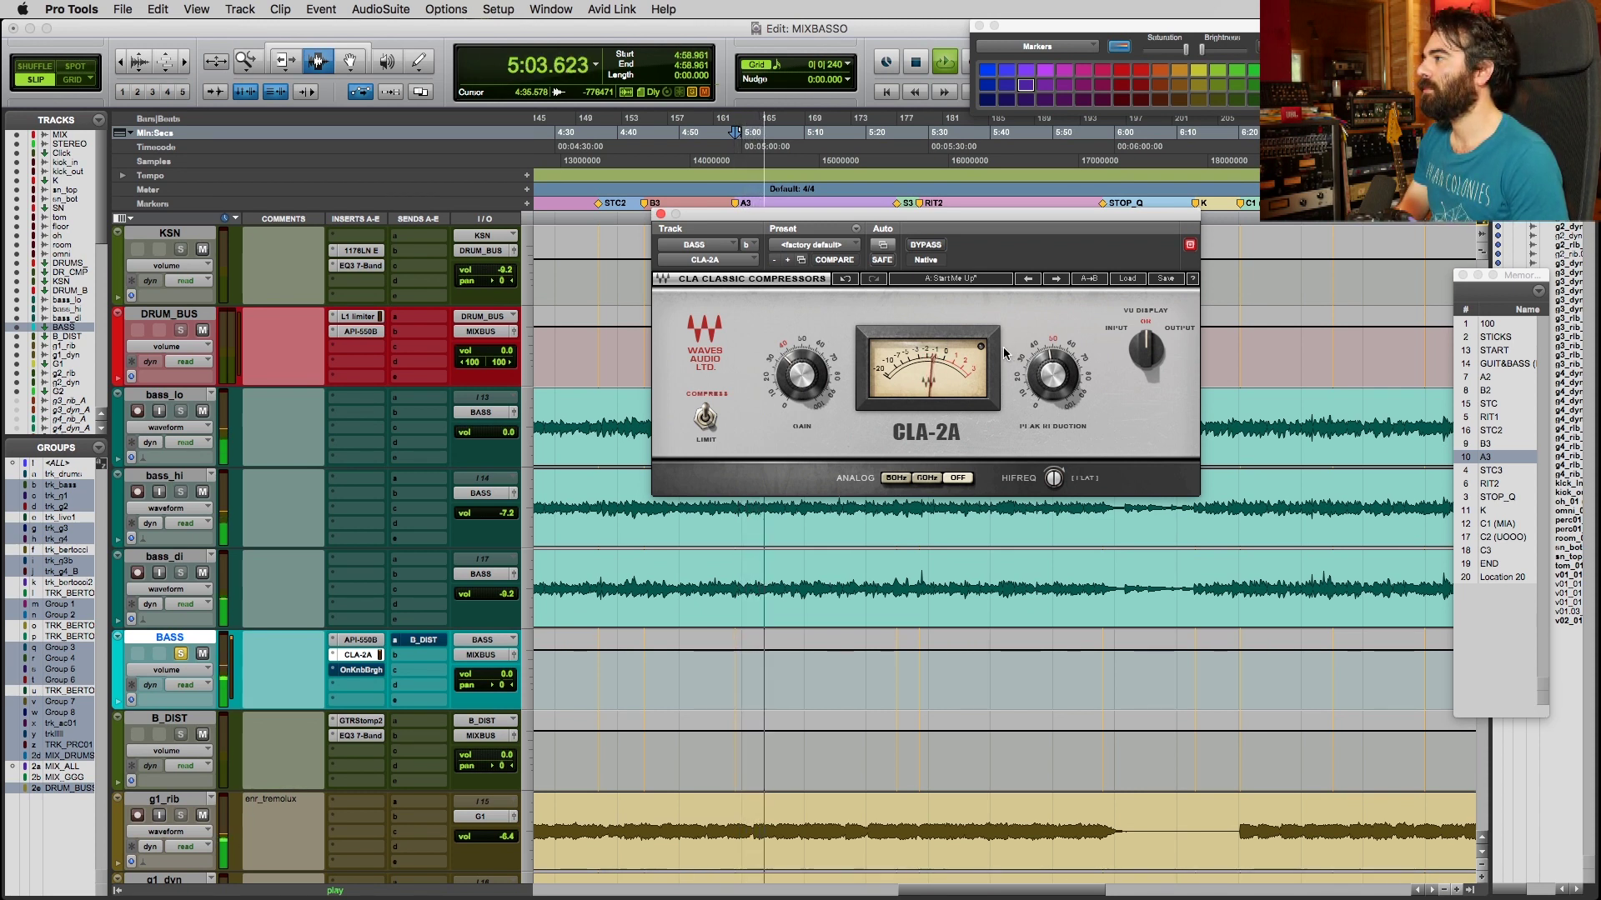
{"action": "left_click", "coordinate": [921, 245]}
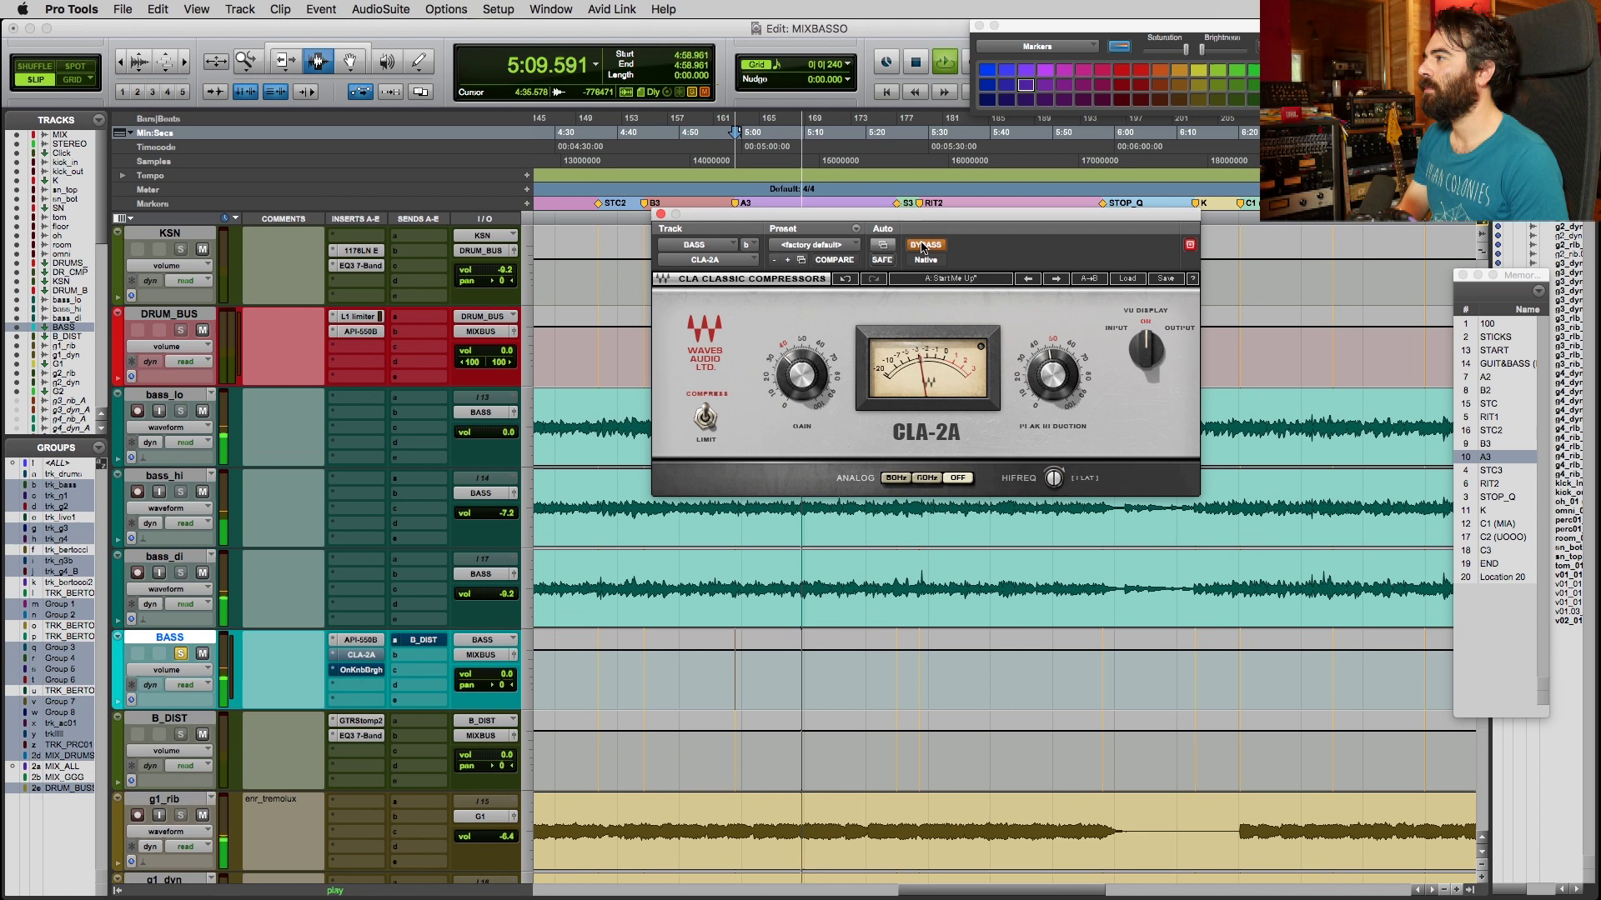
{"action": "left_click", "coordinate": [921, 245]}
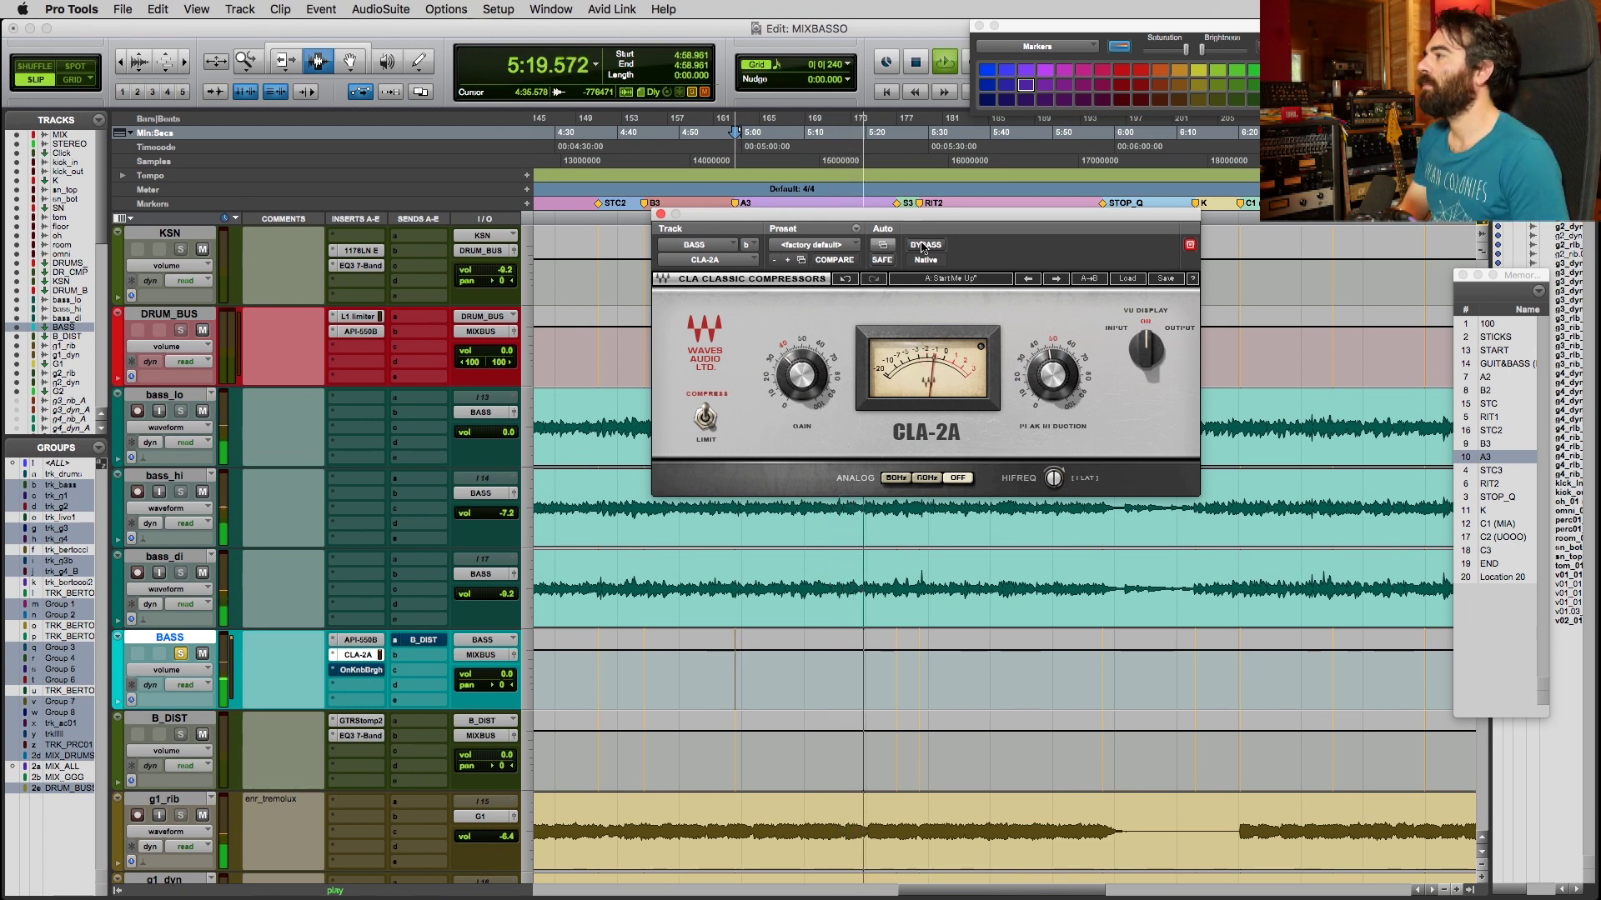
{"action": "key", "text": "space"}
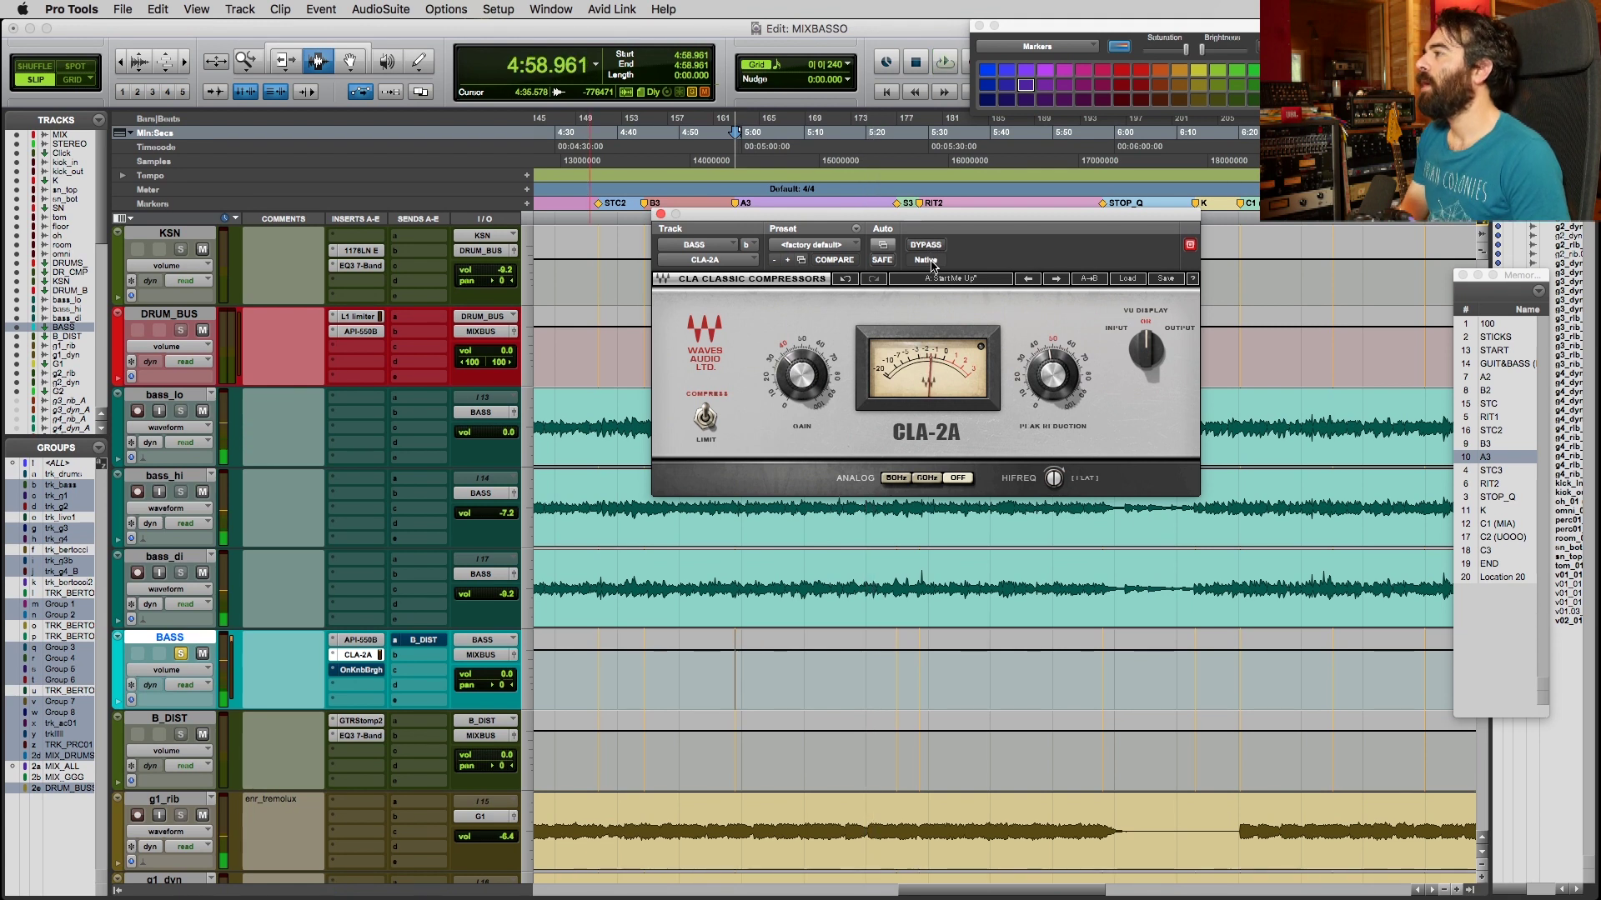
Play the soloed bass through the CLA-2A, examine its Peak Reduction and meter, and close the compressor.
{"action": "mouse_move", "coordinate": [1050, 363]}
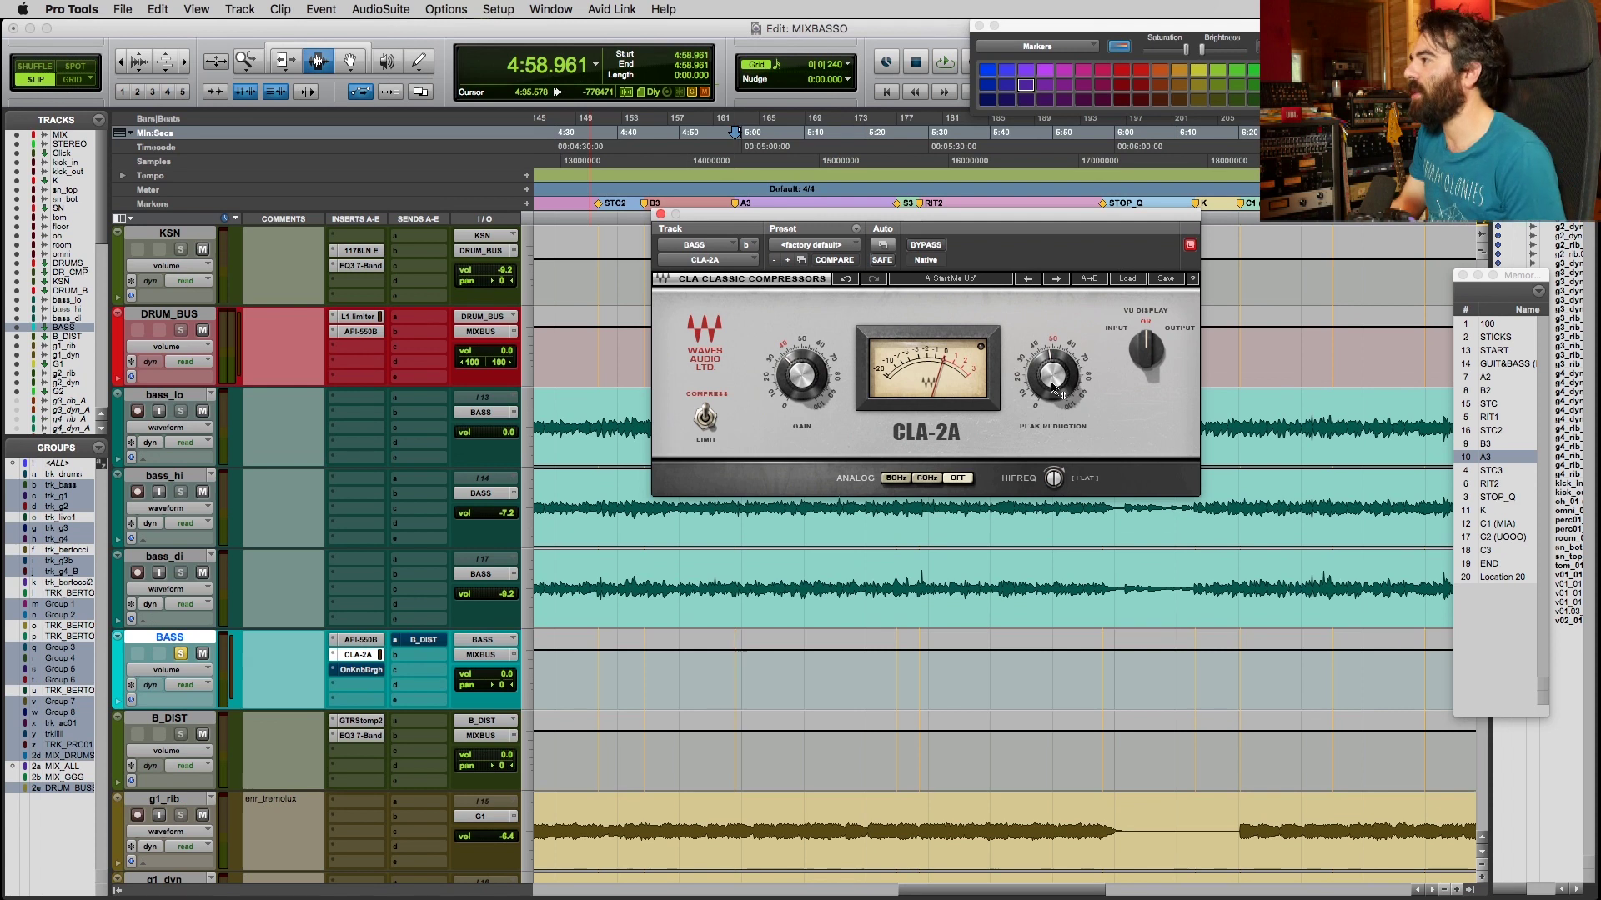
{"action": "key", "text": "space"}
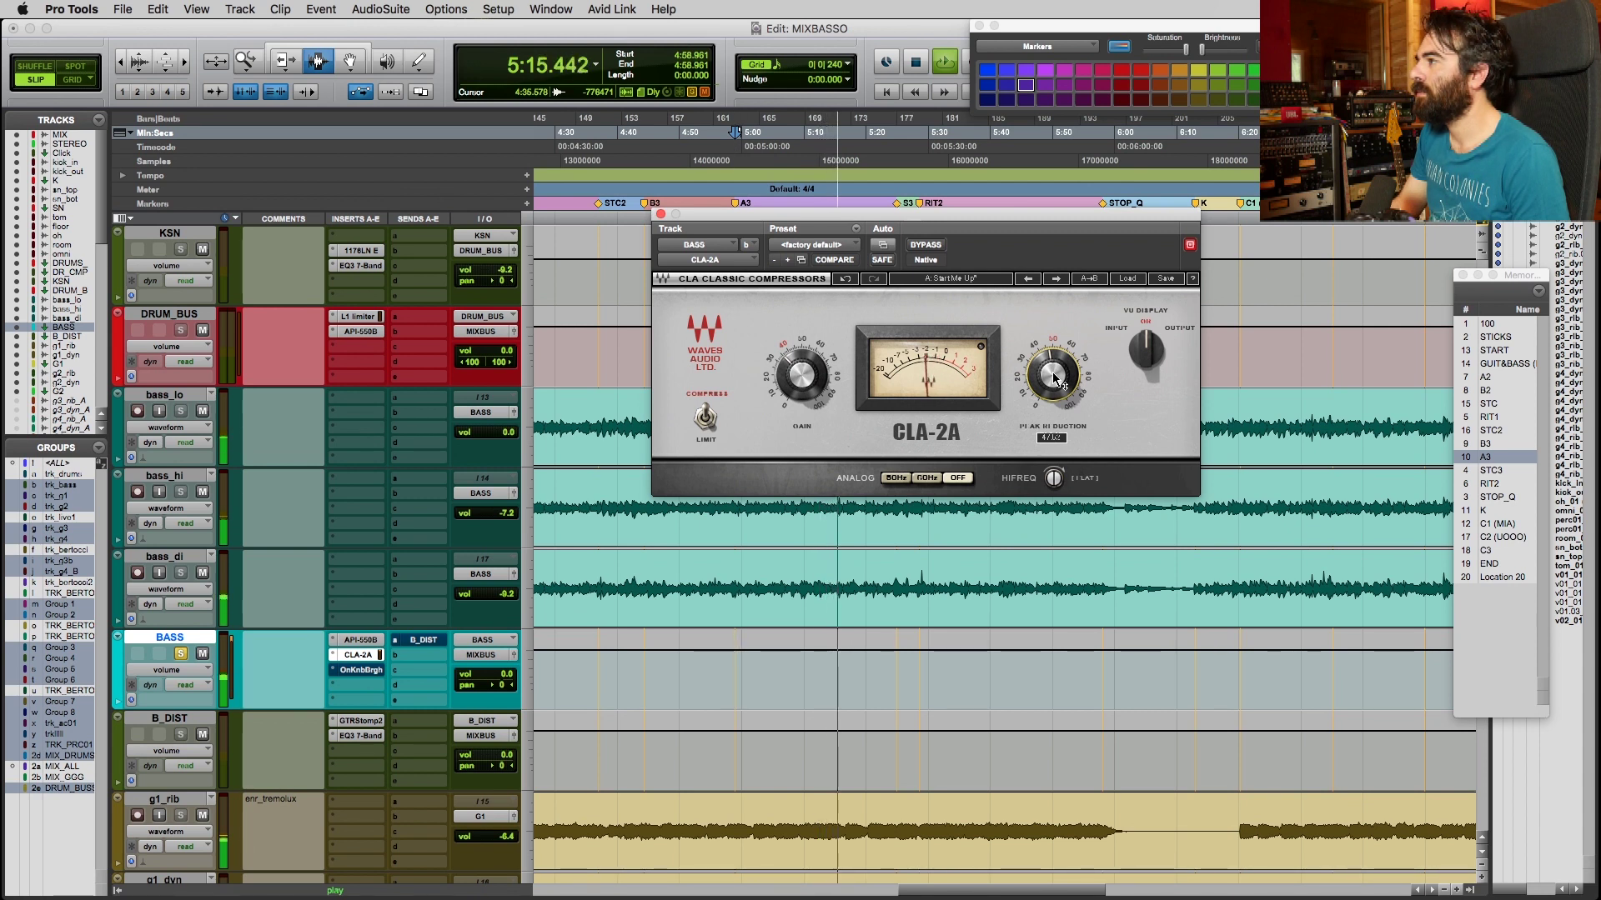
{"action": "key", "text": "space"}
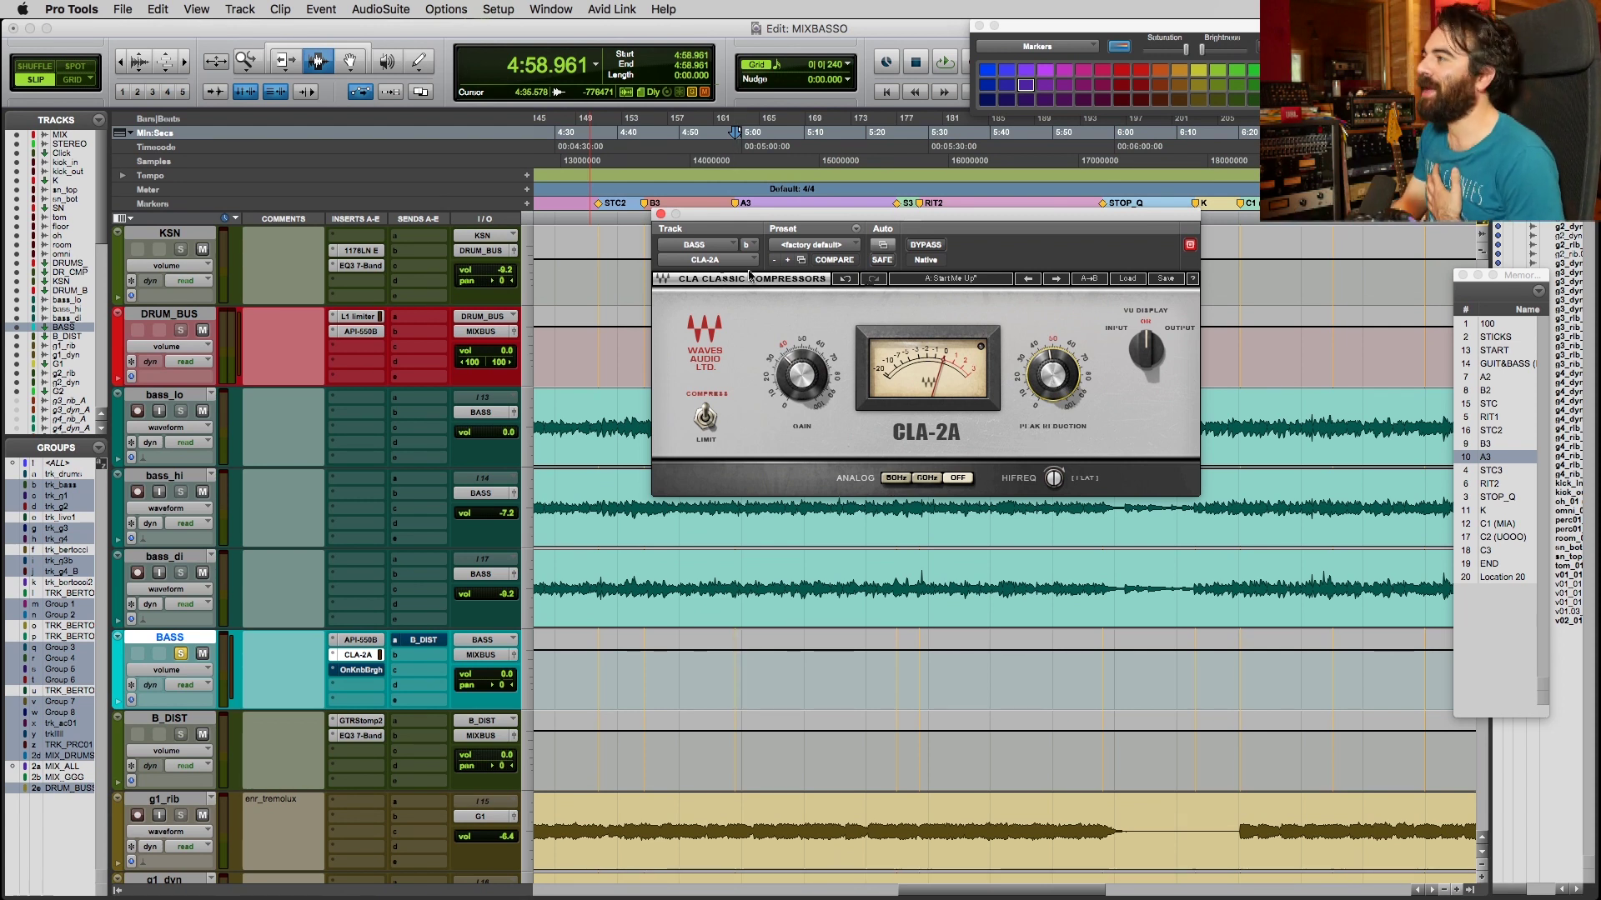
{"action": "left_click_drag", "start_coordinate": [659, 213], "coordinate": [601, 321]}
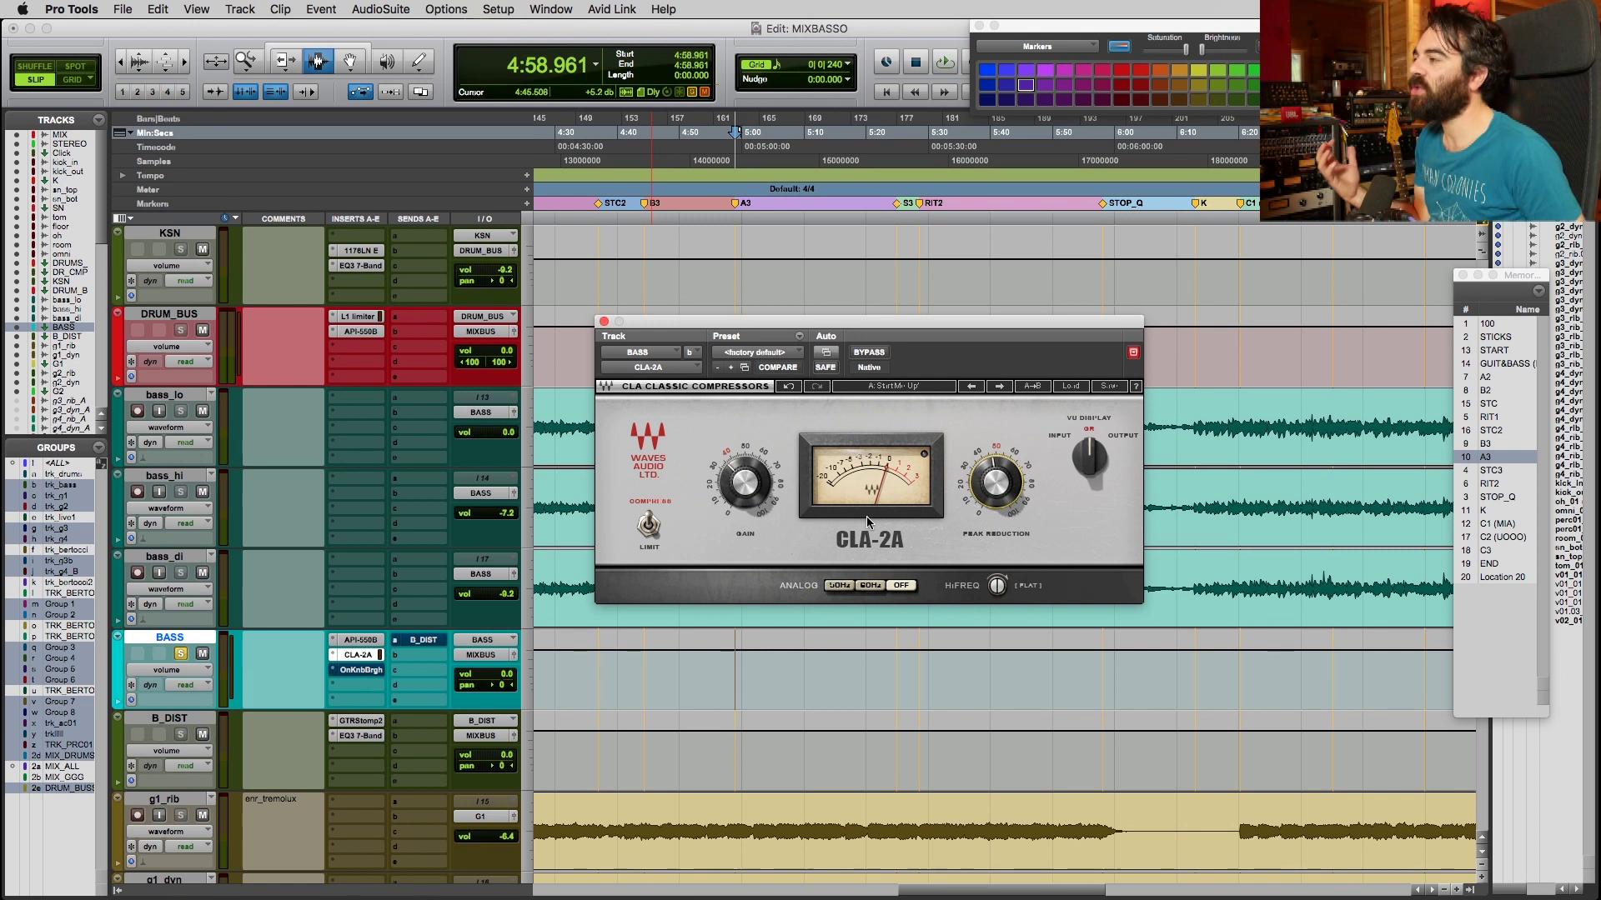
{"action": "left_click", "coordinate": [604, 321]}
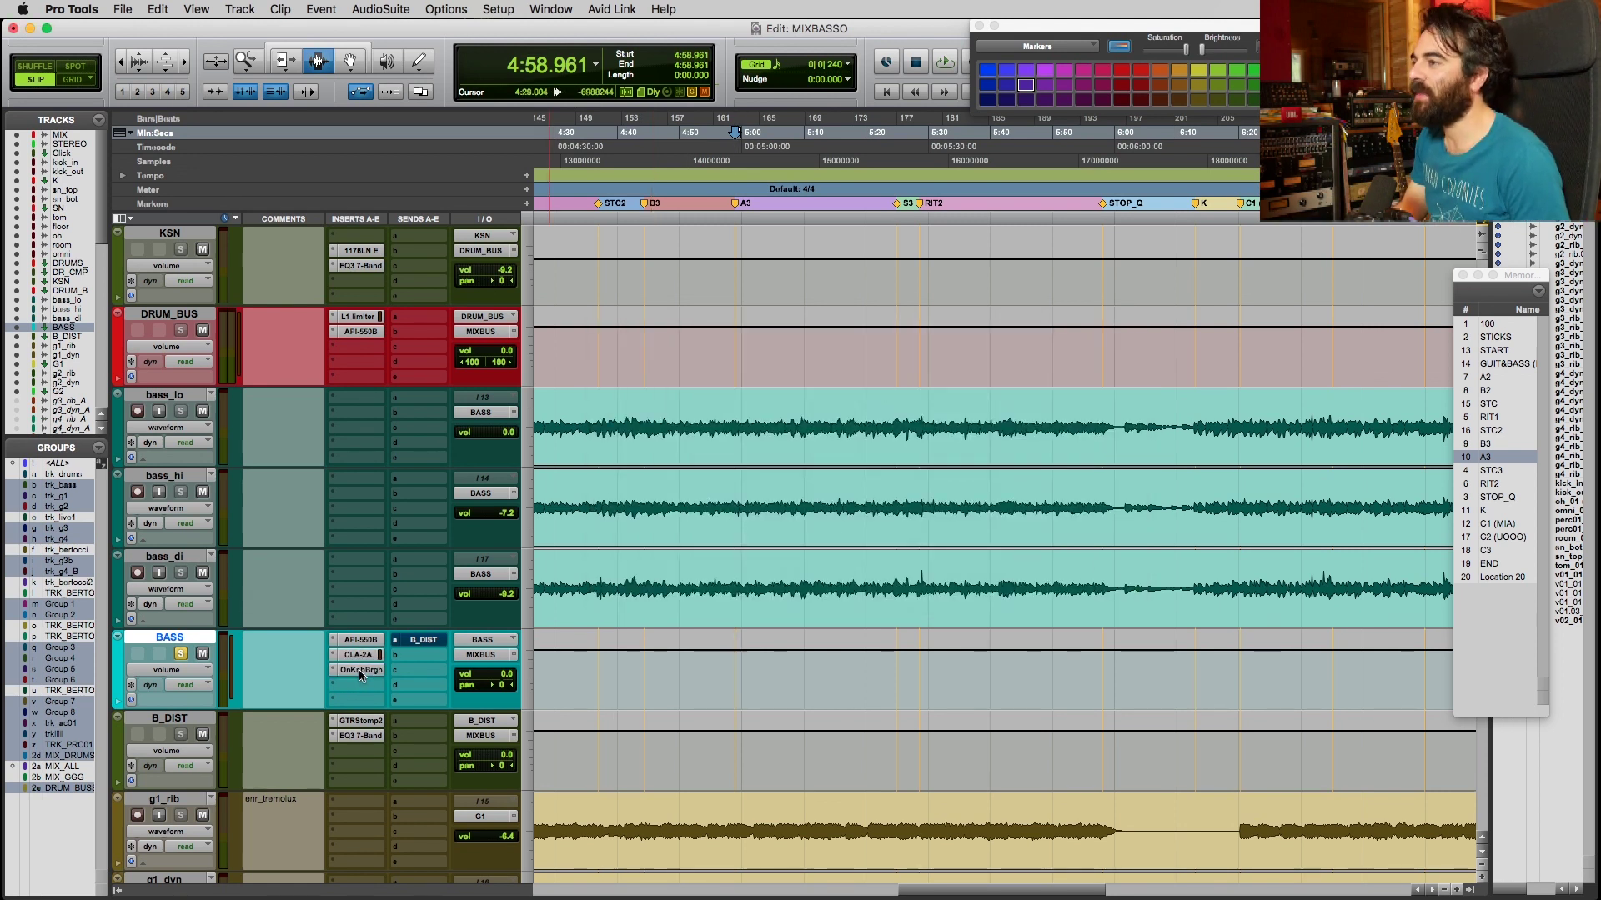
Open OneKnob Brighter on the BASS track and solo the drum tracks alongside the bass.
{"action": "left_click", "coordinate": [358, 669]}
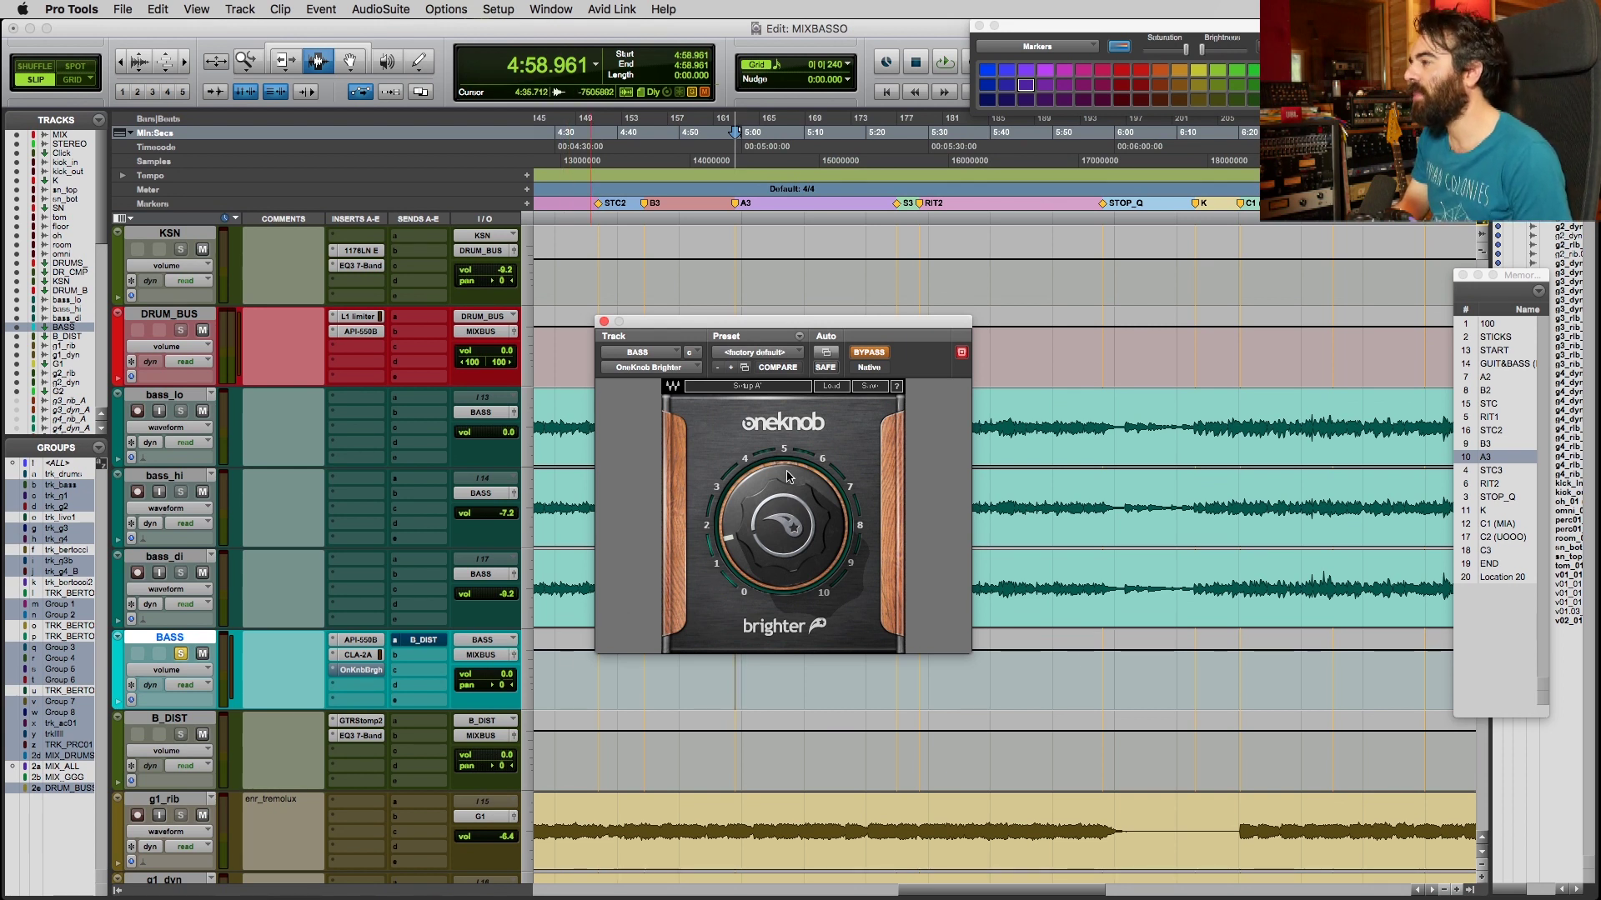
{"action": "scroll", "coordinate": [417, 583], "scroll_direction": "up", "scroll_amount": 3}
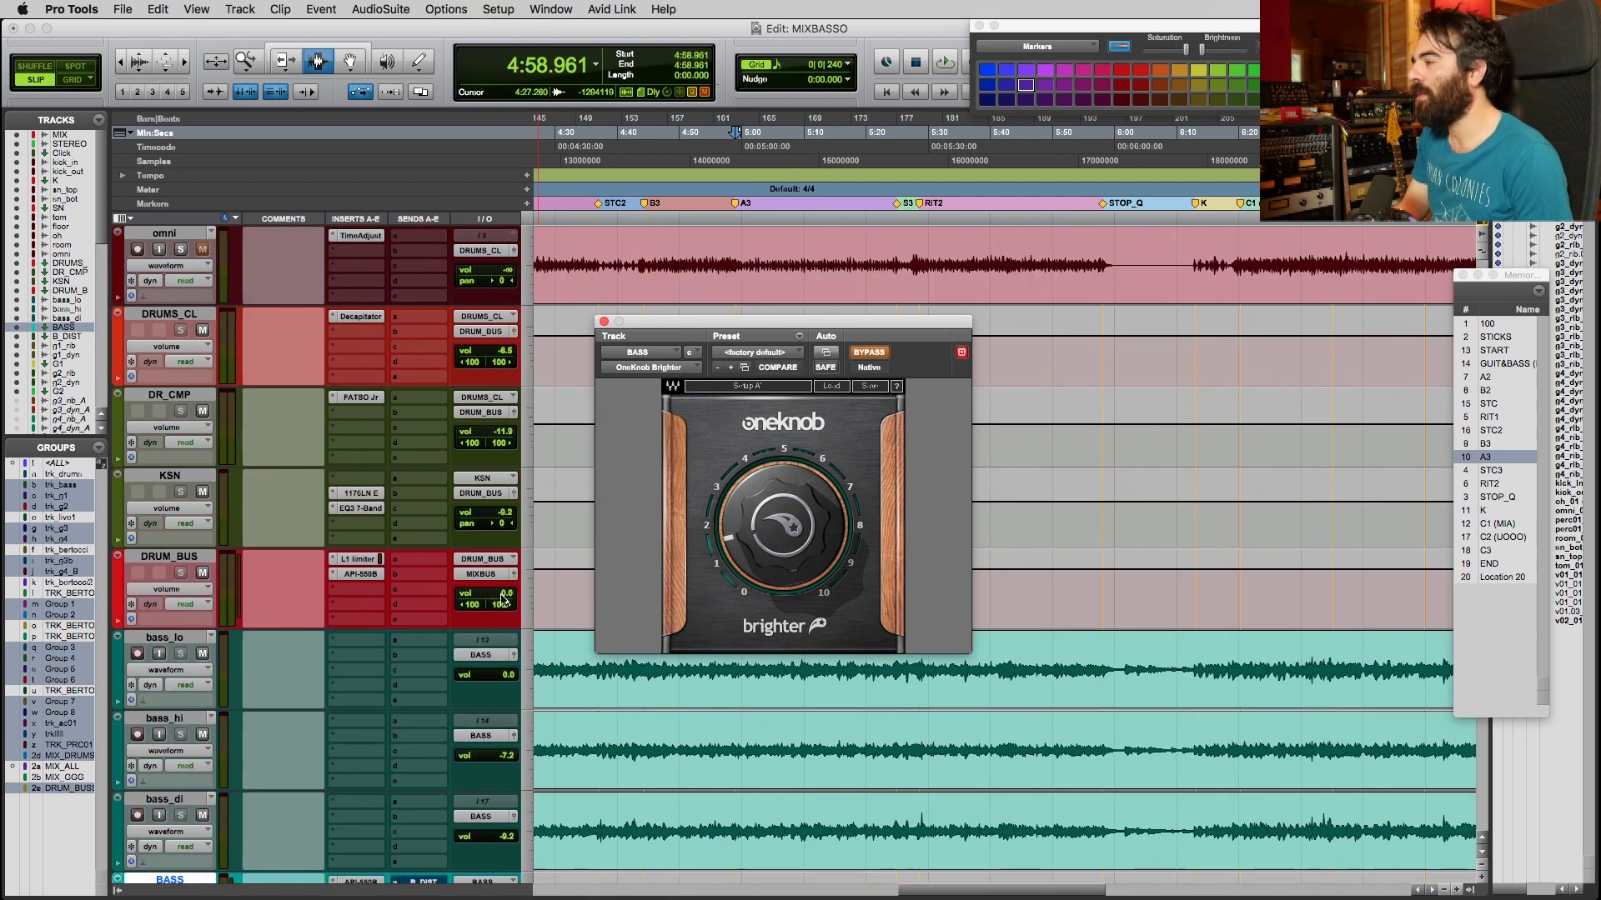
{"action": "scroll", "coordinate": [319, 653], "scroll_direction": "down", "scroll_amount": 3}
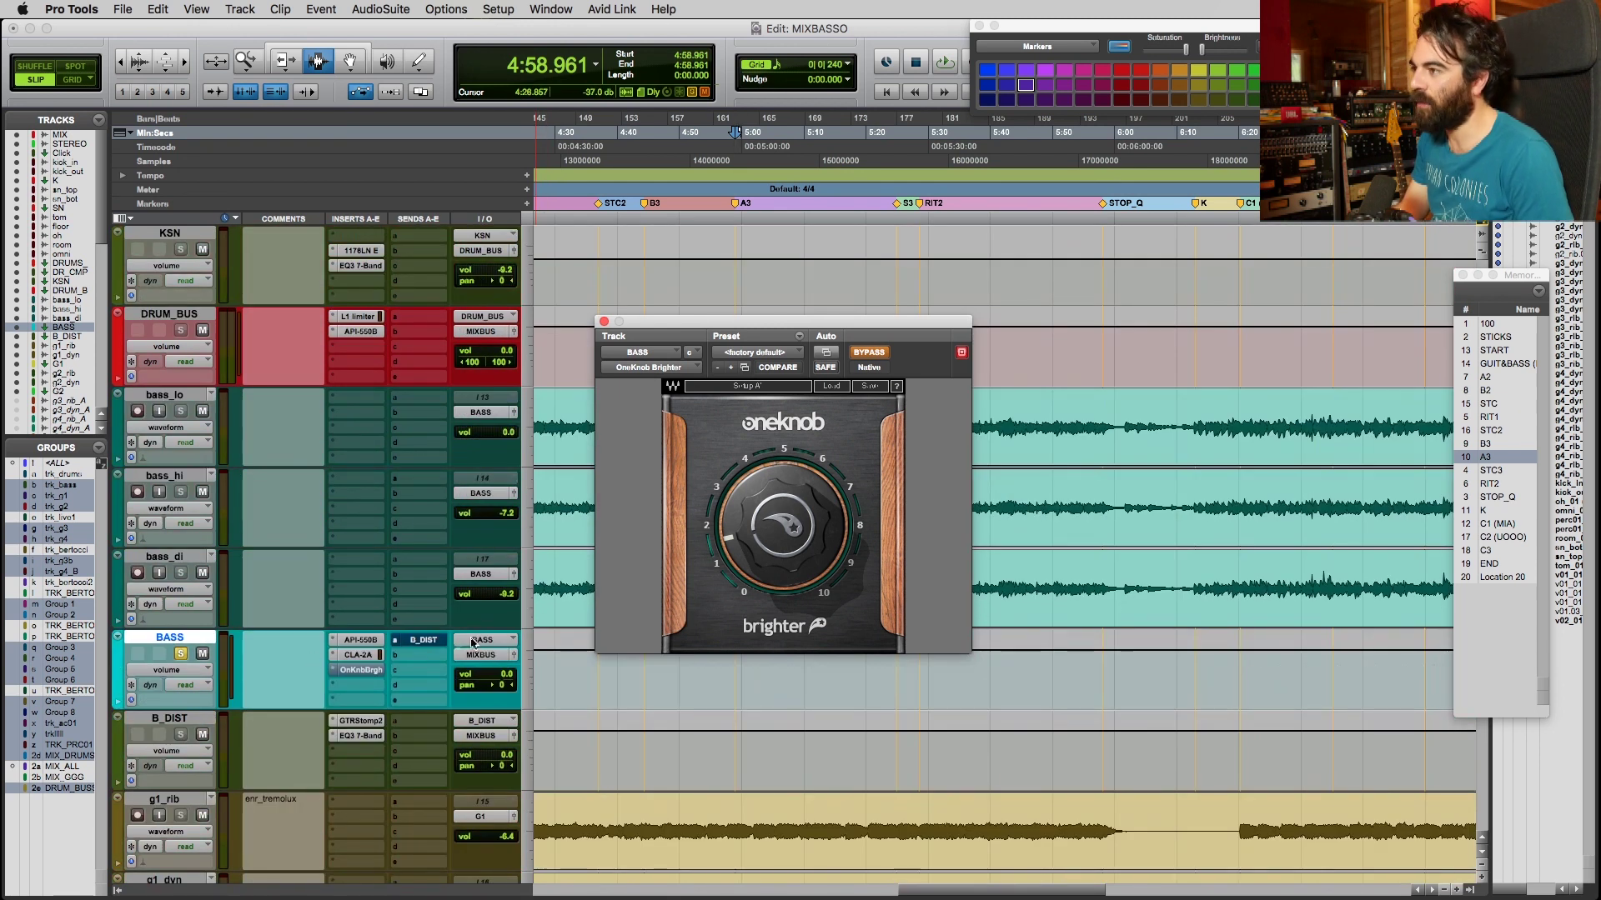
{"action": "scroll", "coordinate": [317, 500], "scroll_direction": "up", "scroll_amount": 5}
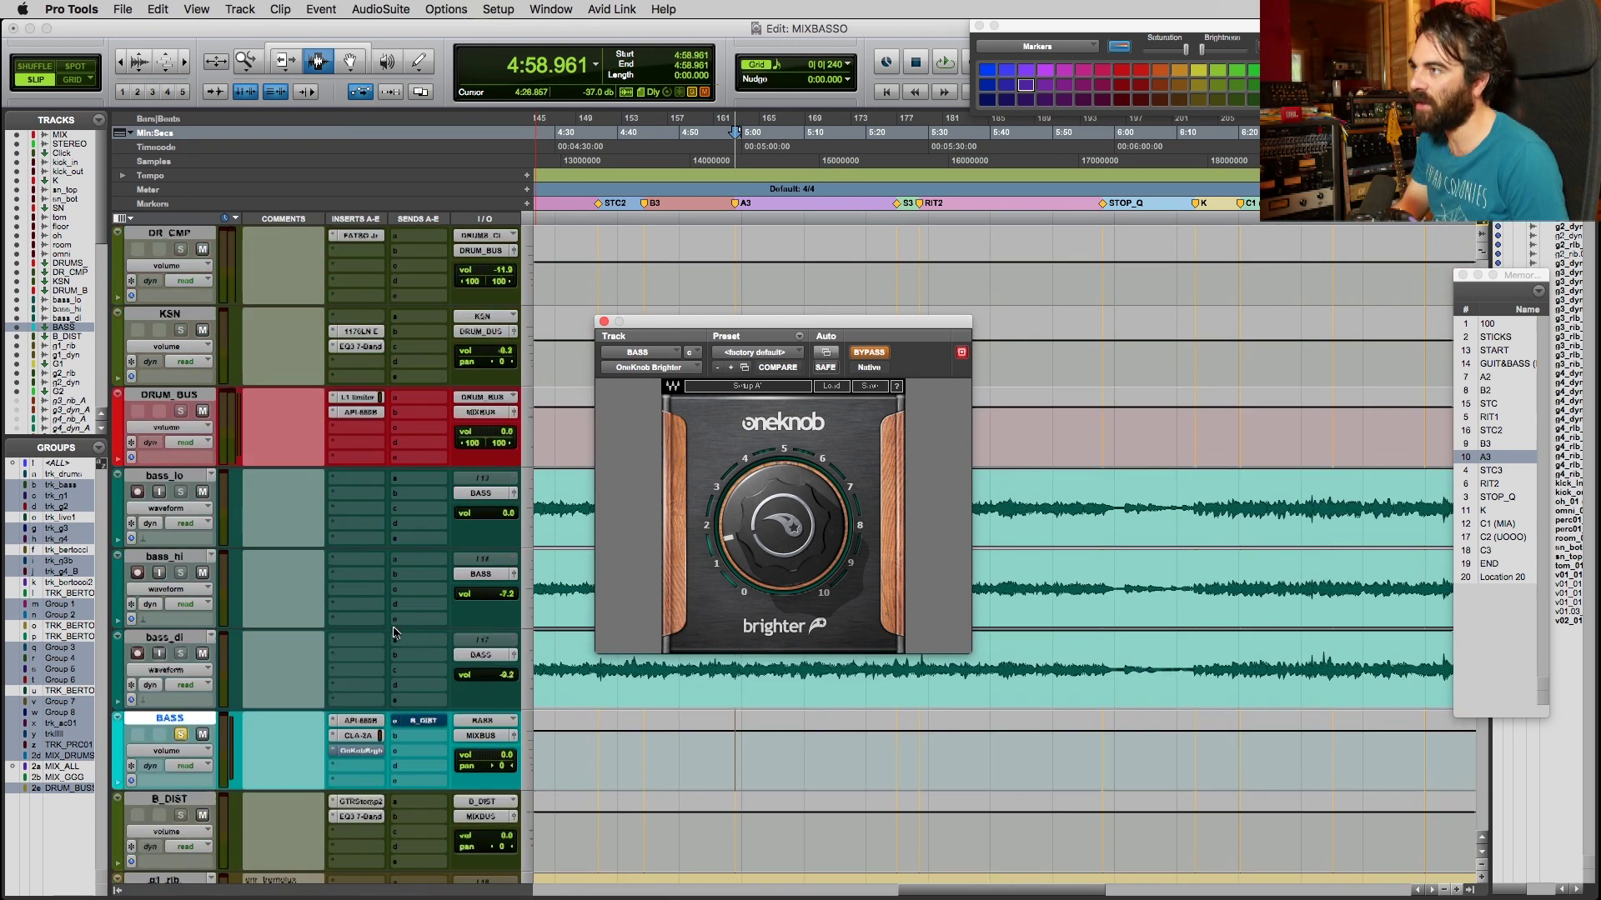
{"action": "left_click", "coordinate": [180, 330]}
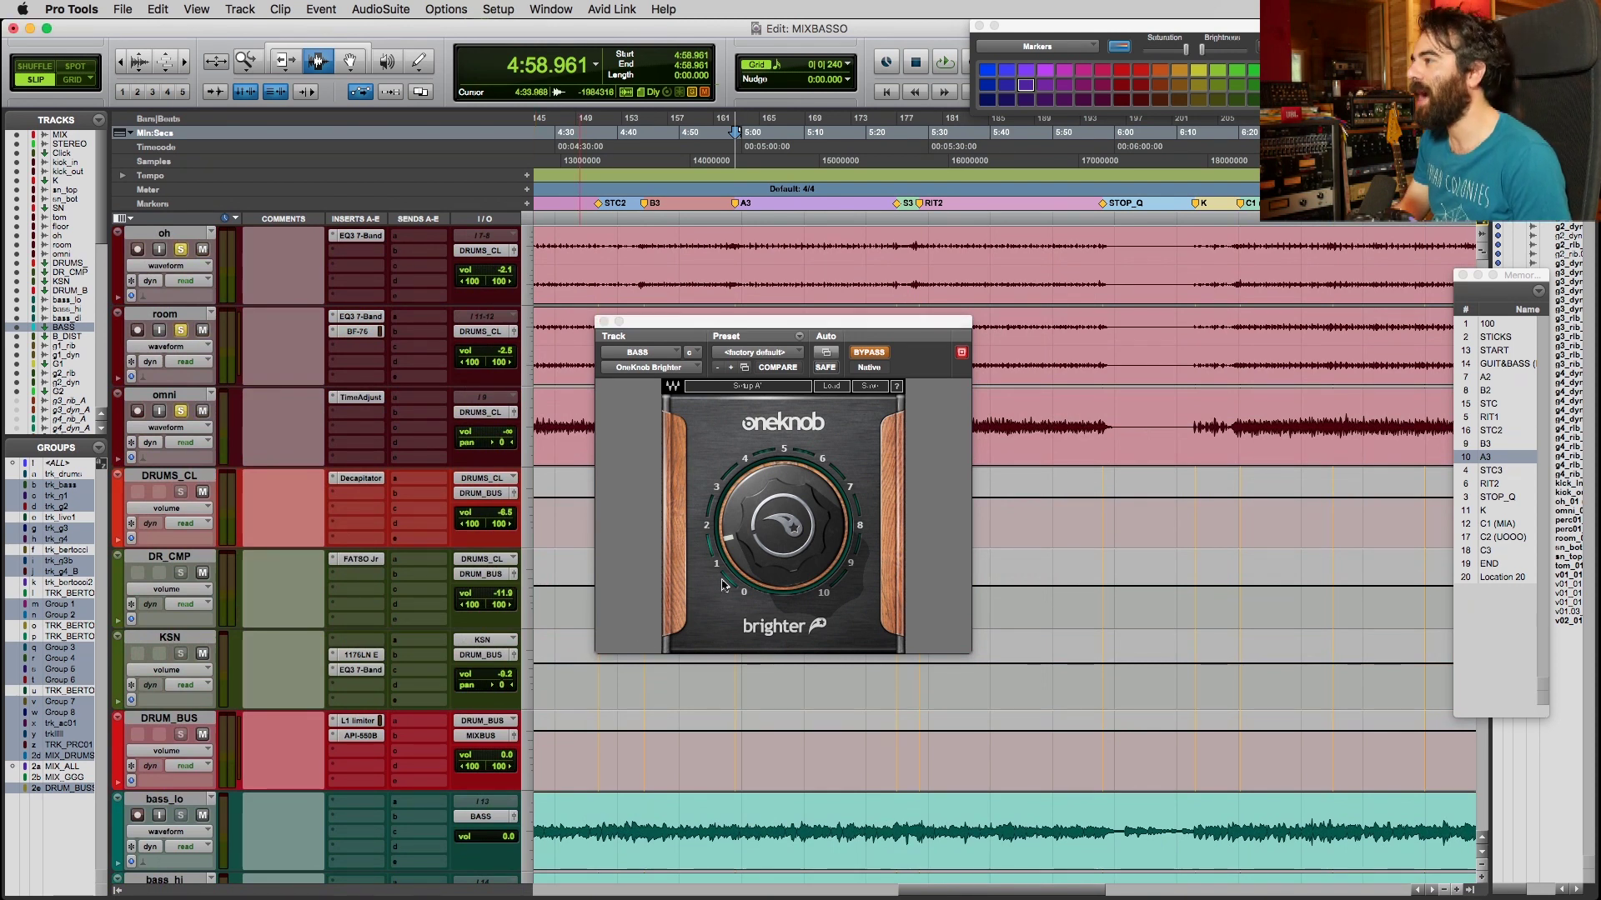
{"action": "scroll", "coordinate": [708, 558], "scroll_direction": "down", "scroll_amount": 3}
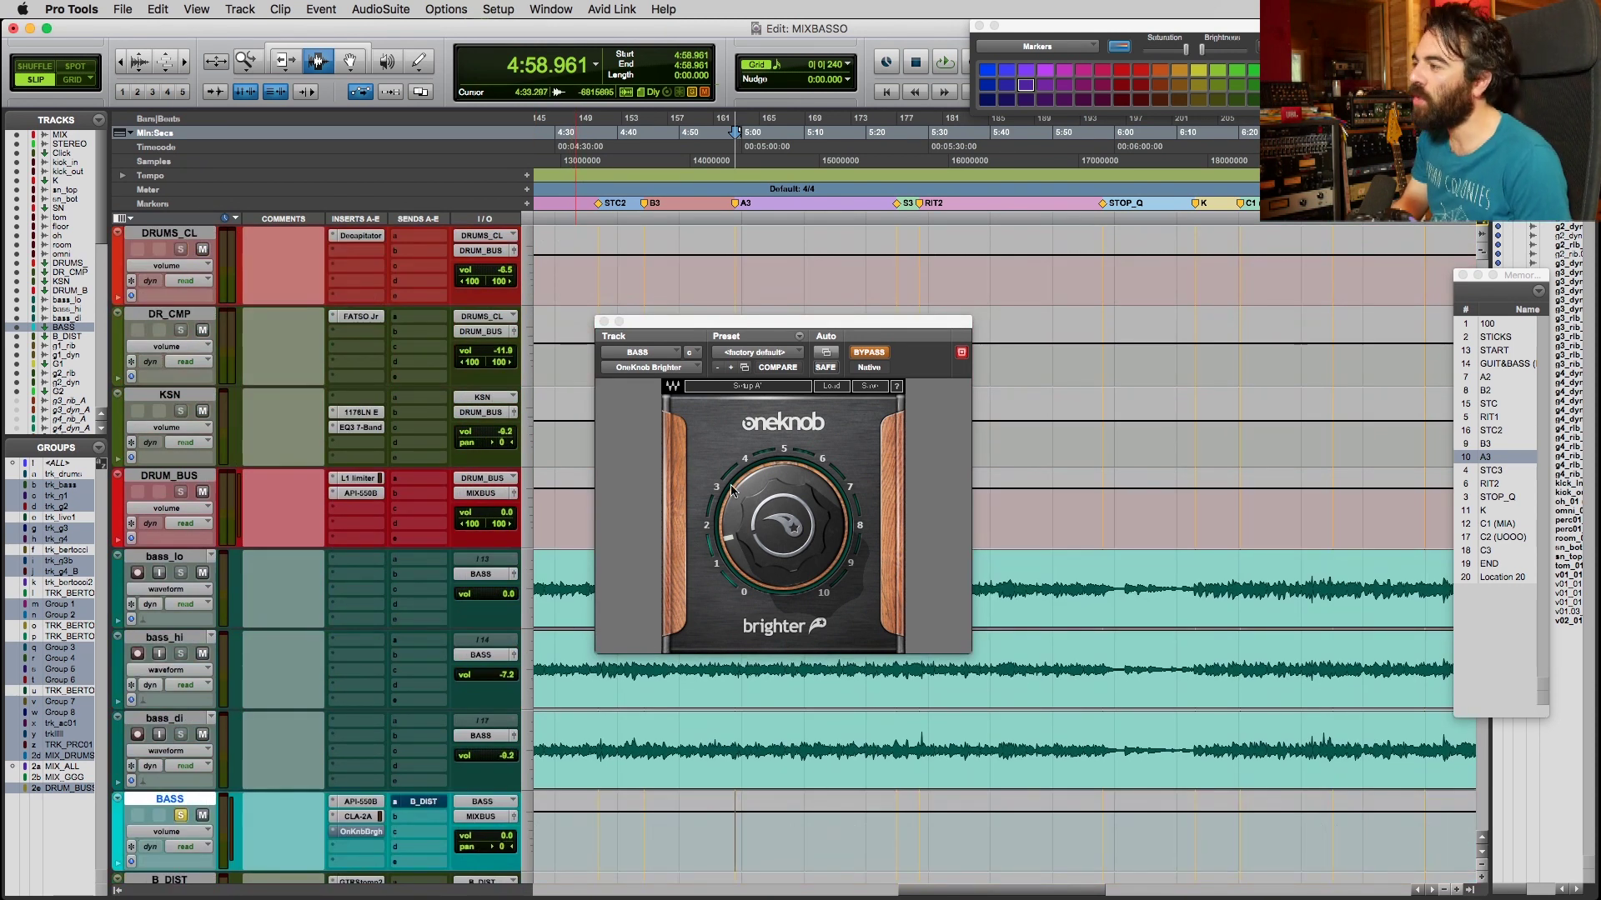
{"action": "scroll", "coordinate": [700, 509], "scroll_direction": "down", "scroll_amount": 3}
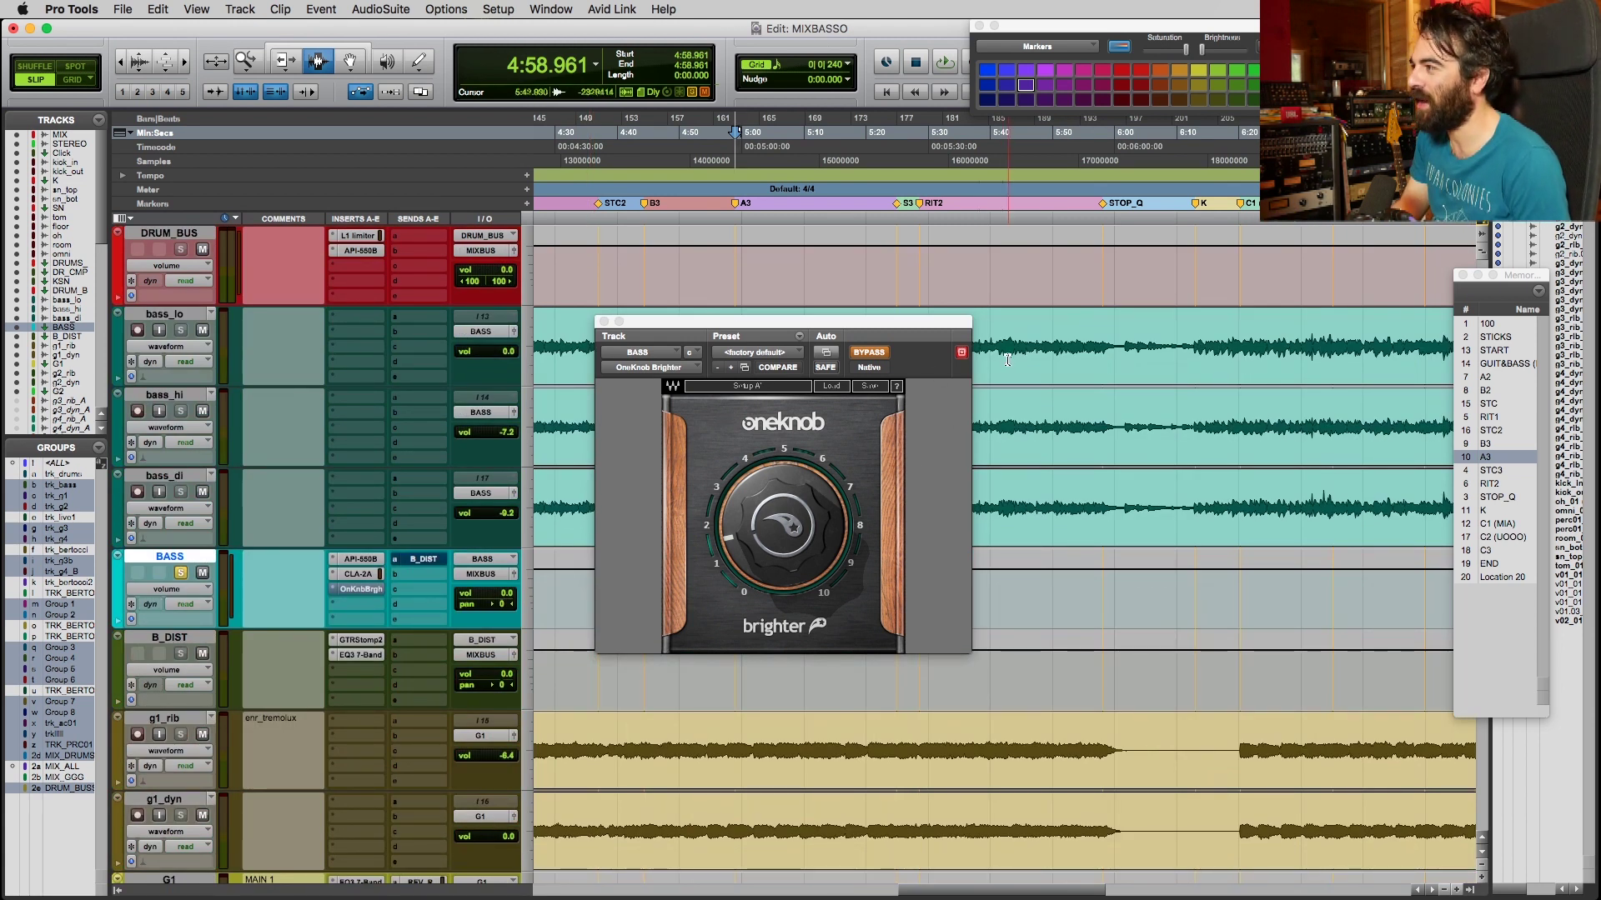
Compare OneKnob Brighter active and bypassed while bass and drums play, leaving the effect active.
{"action": "key", "text": "space"}
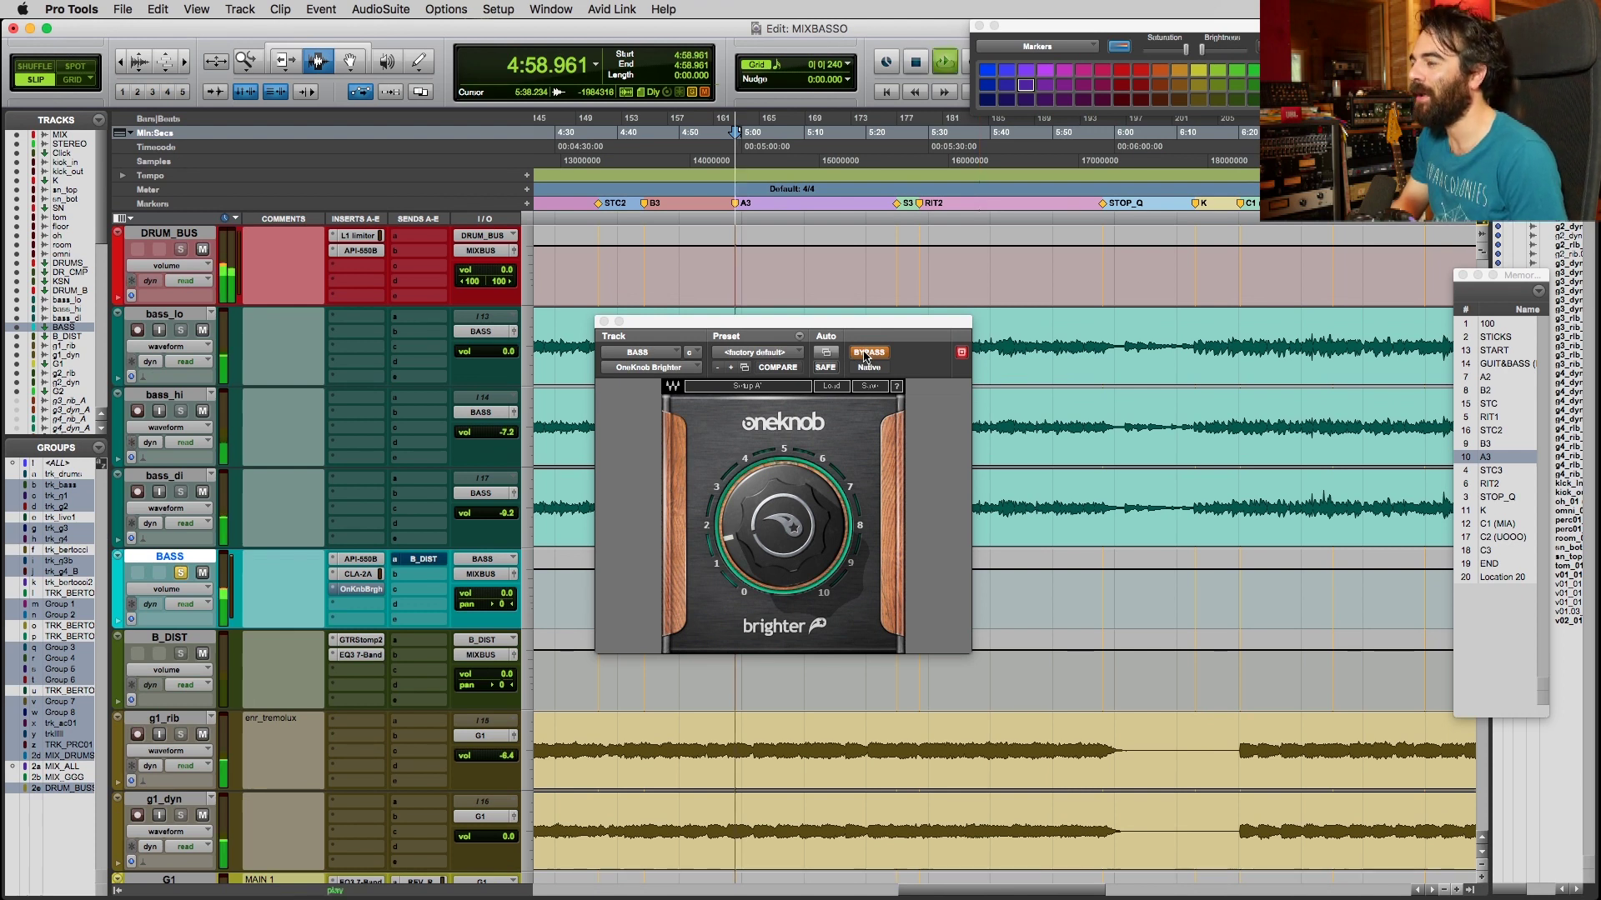
{"action": "left_click", "coordinate": [865, 353]}
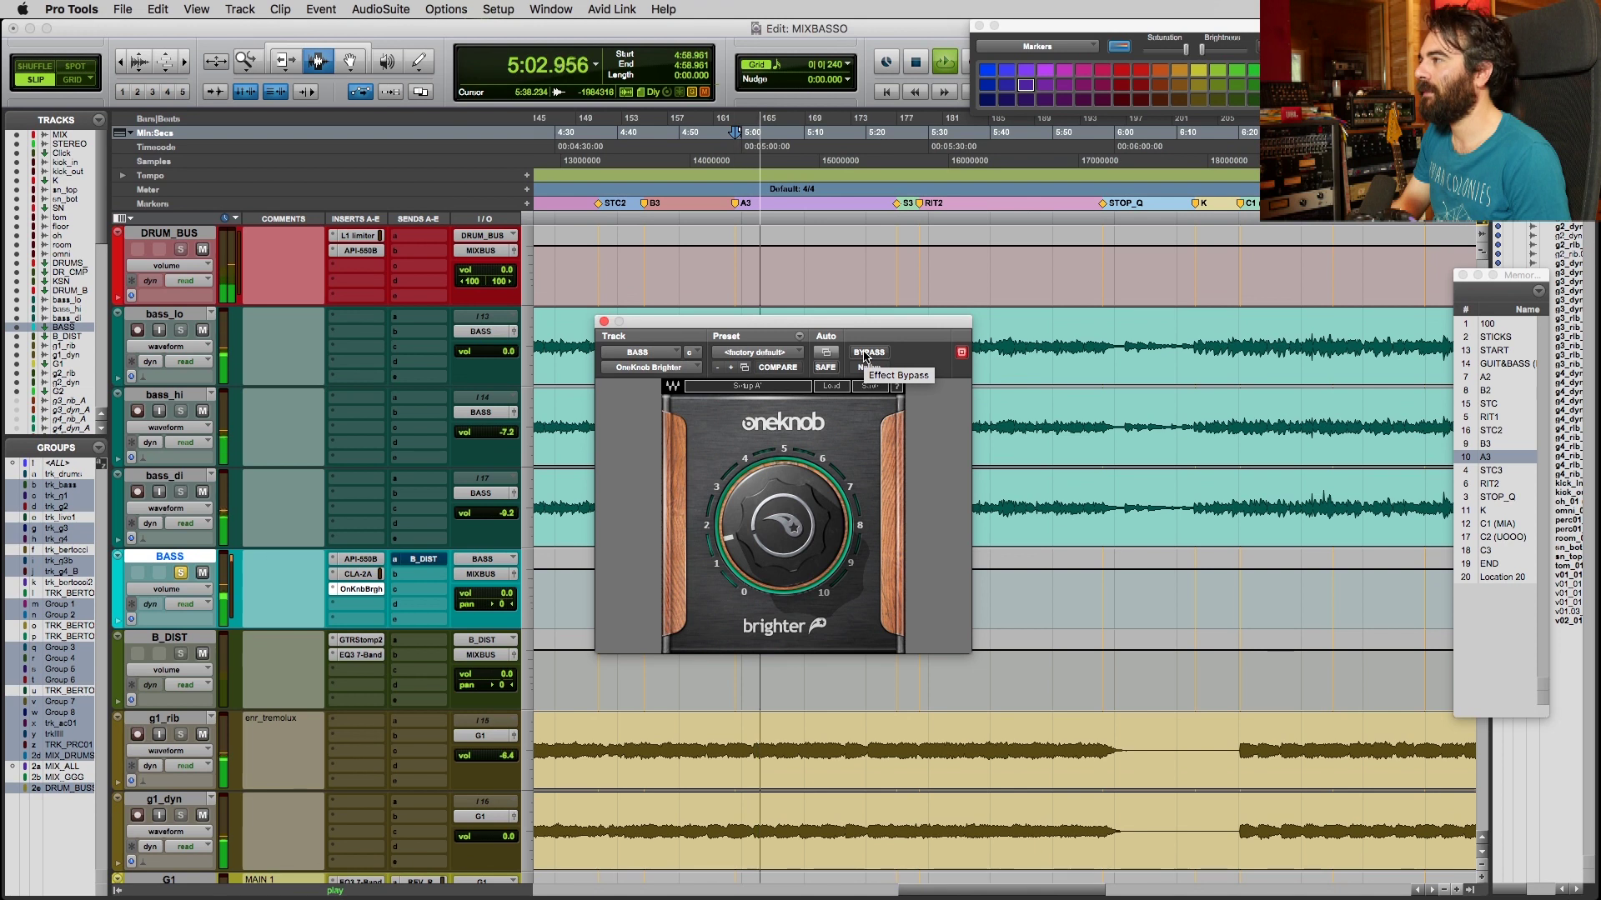
{"action": "left_click", "coordinate": [864, 353]}
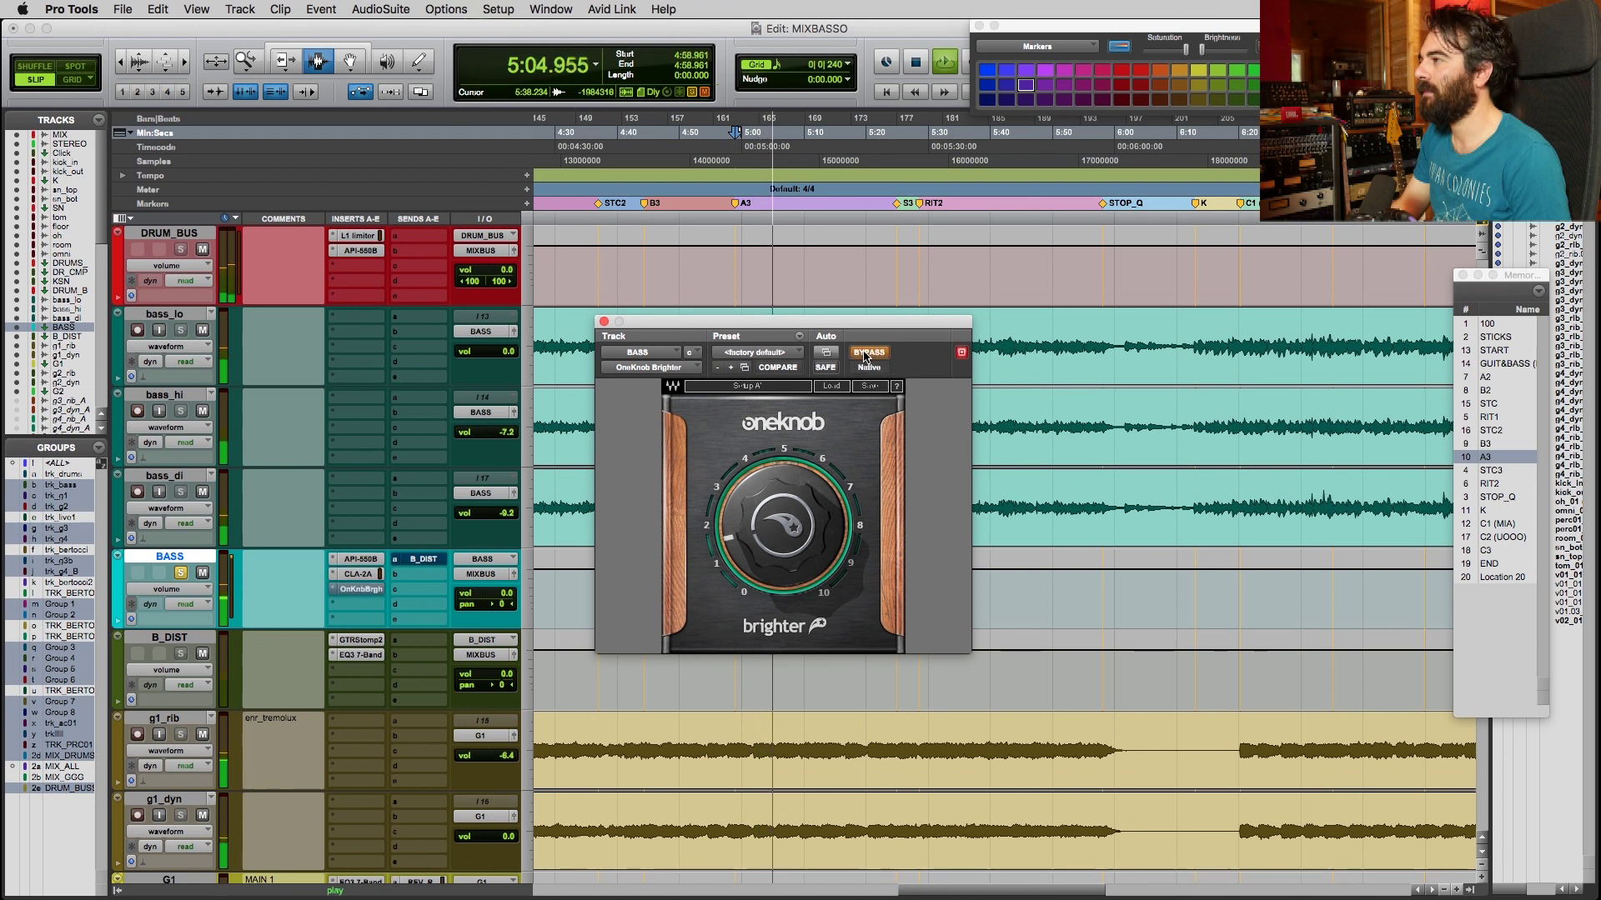
{"action": "left_click", "coordinate": [865, 353]}
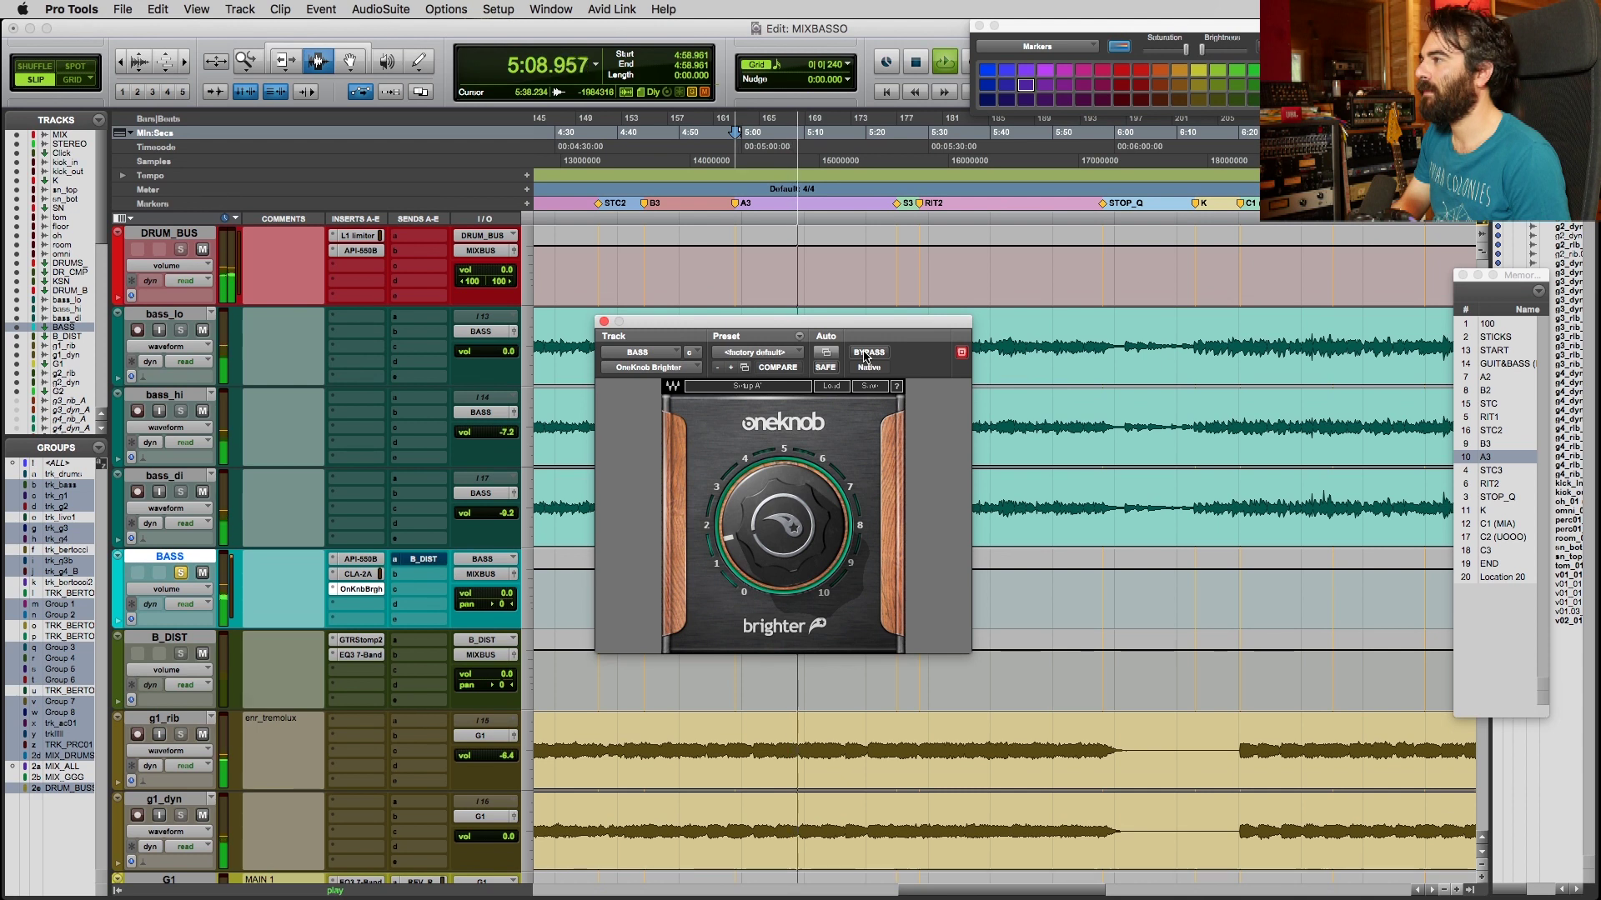
{"action": "left_click", "coordinate": [864, 353]}
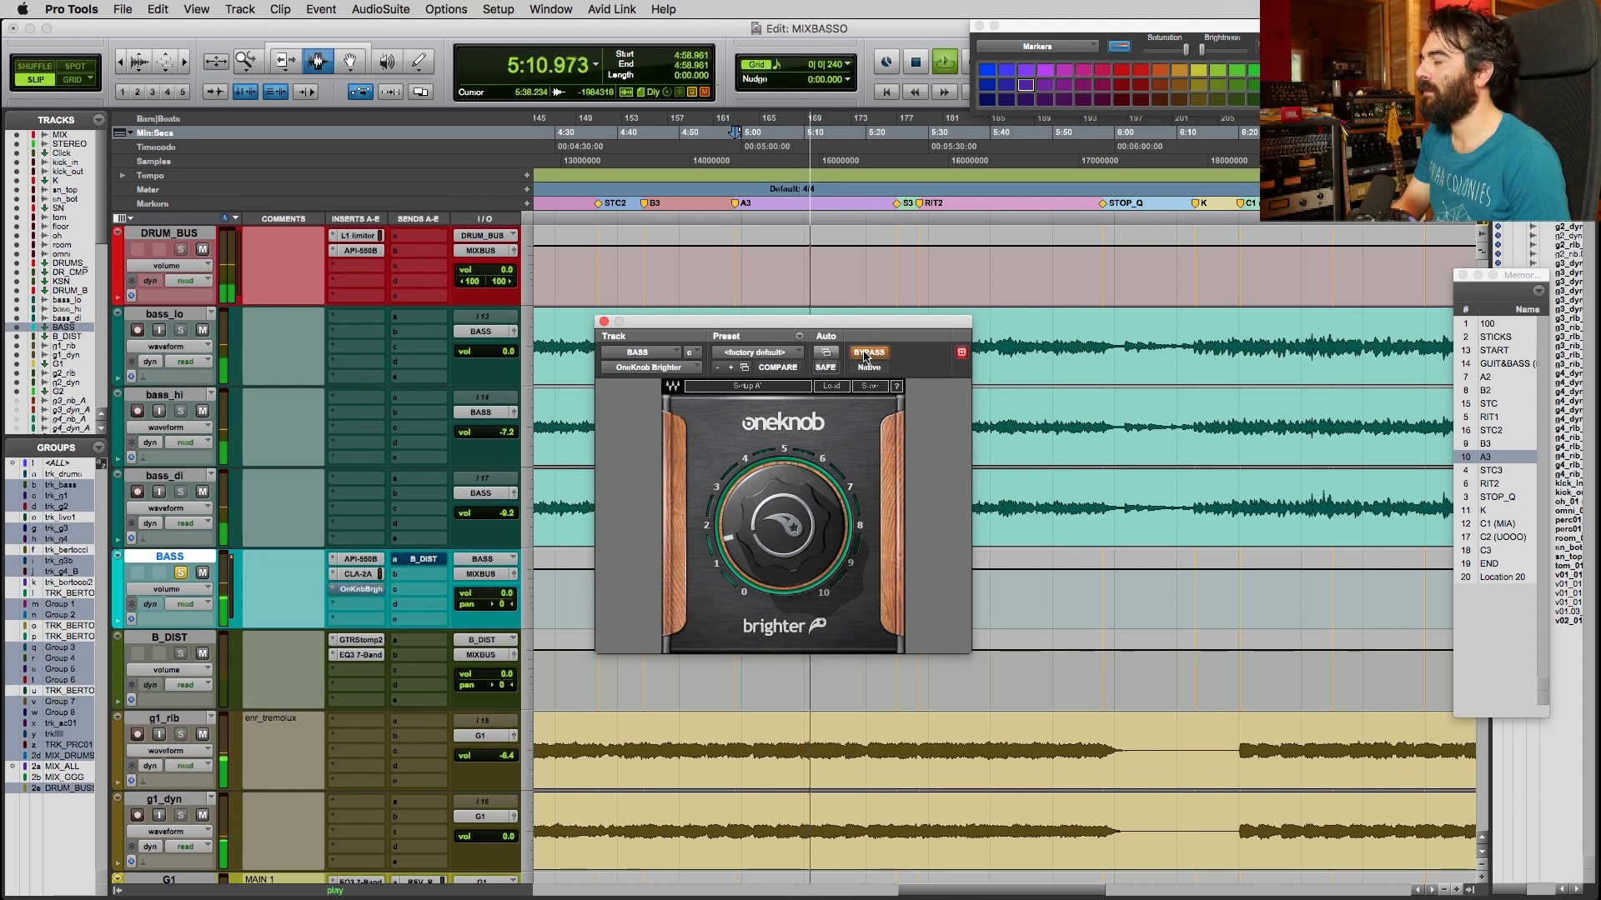
{"action": "left_click", "coordinate": [864, 353]}
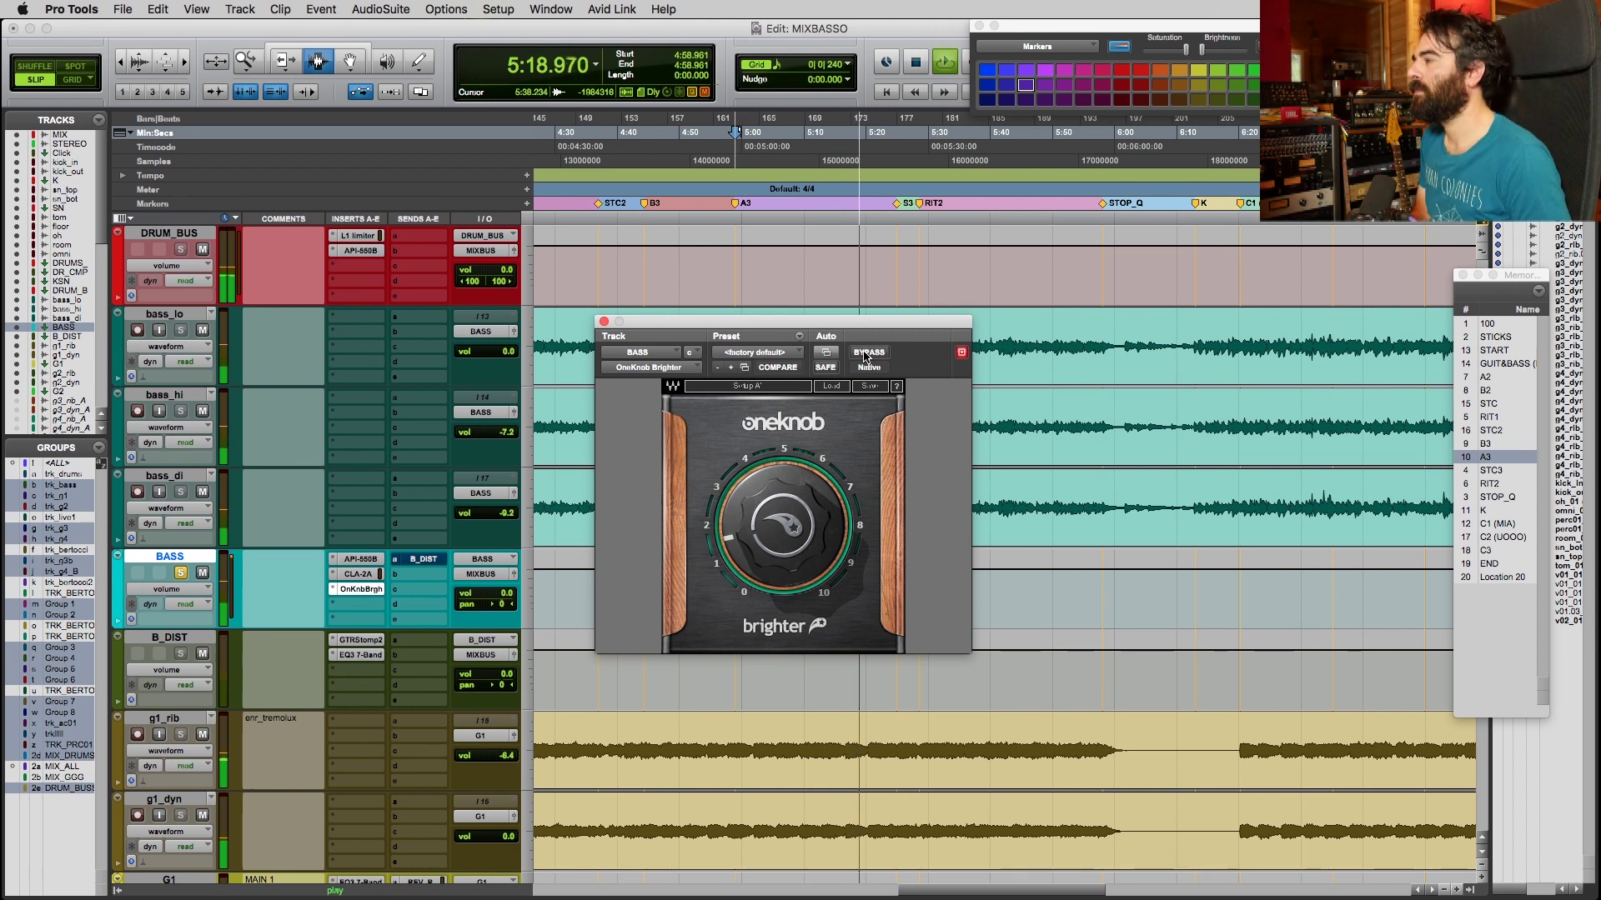
{"action": "key", "text": "space"}
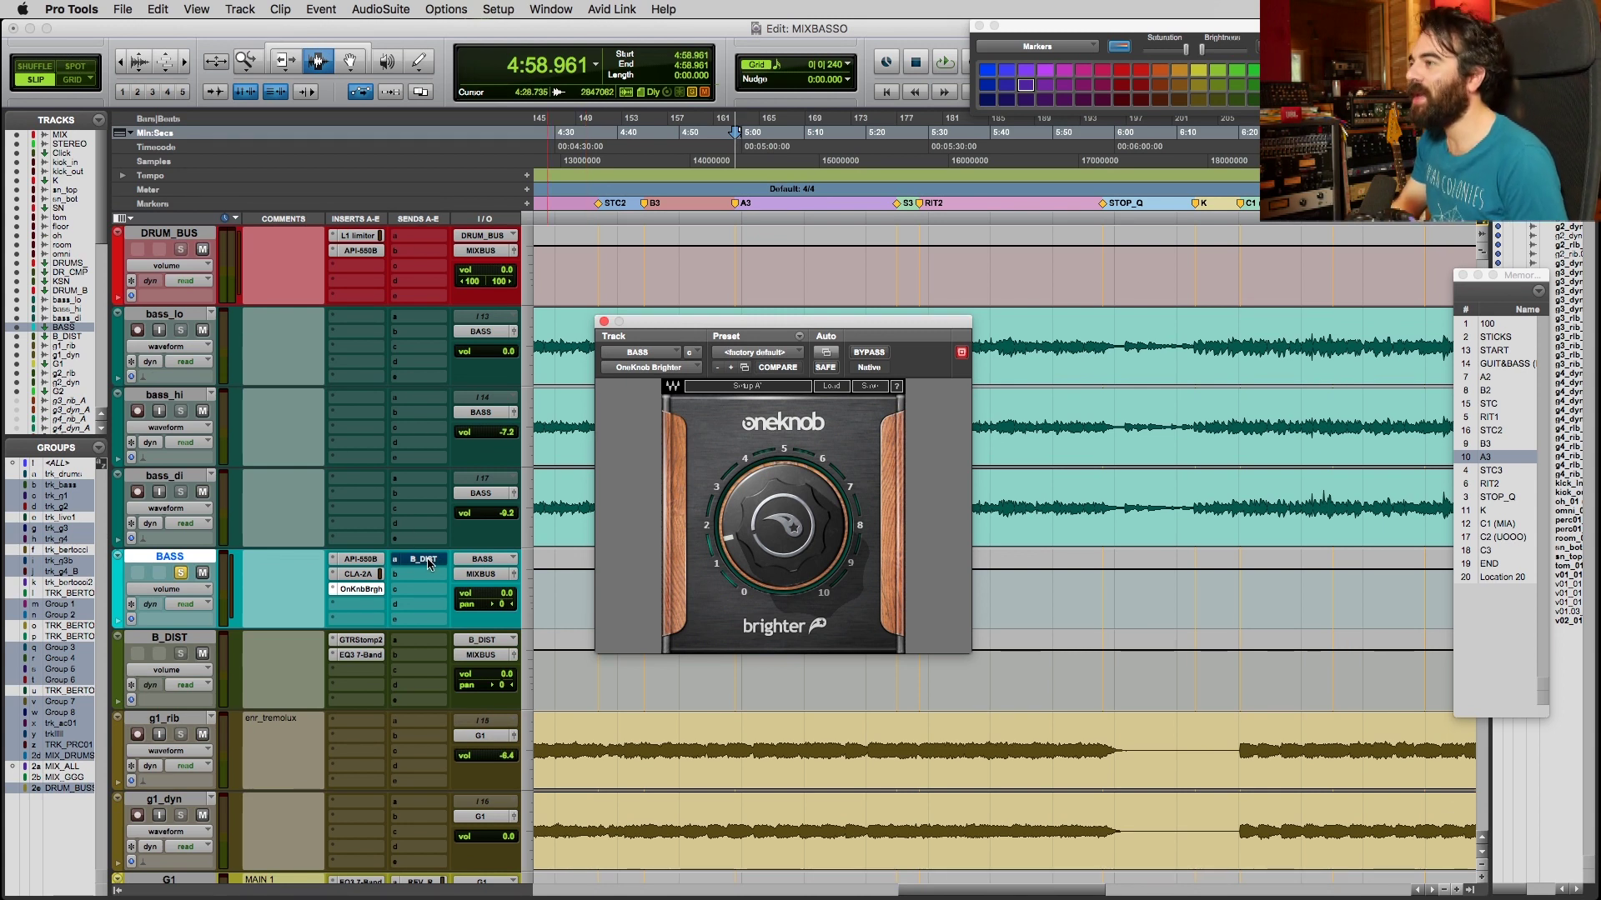
Examine the GTR Stomp 2 overdrive and the EQ3 7-Band high-pass filter on the B_DIST track.
{"action": "left_click", "coordinate": [196, 640]}
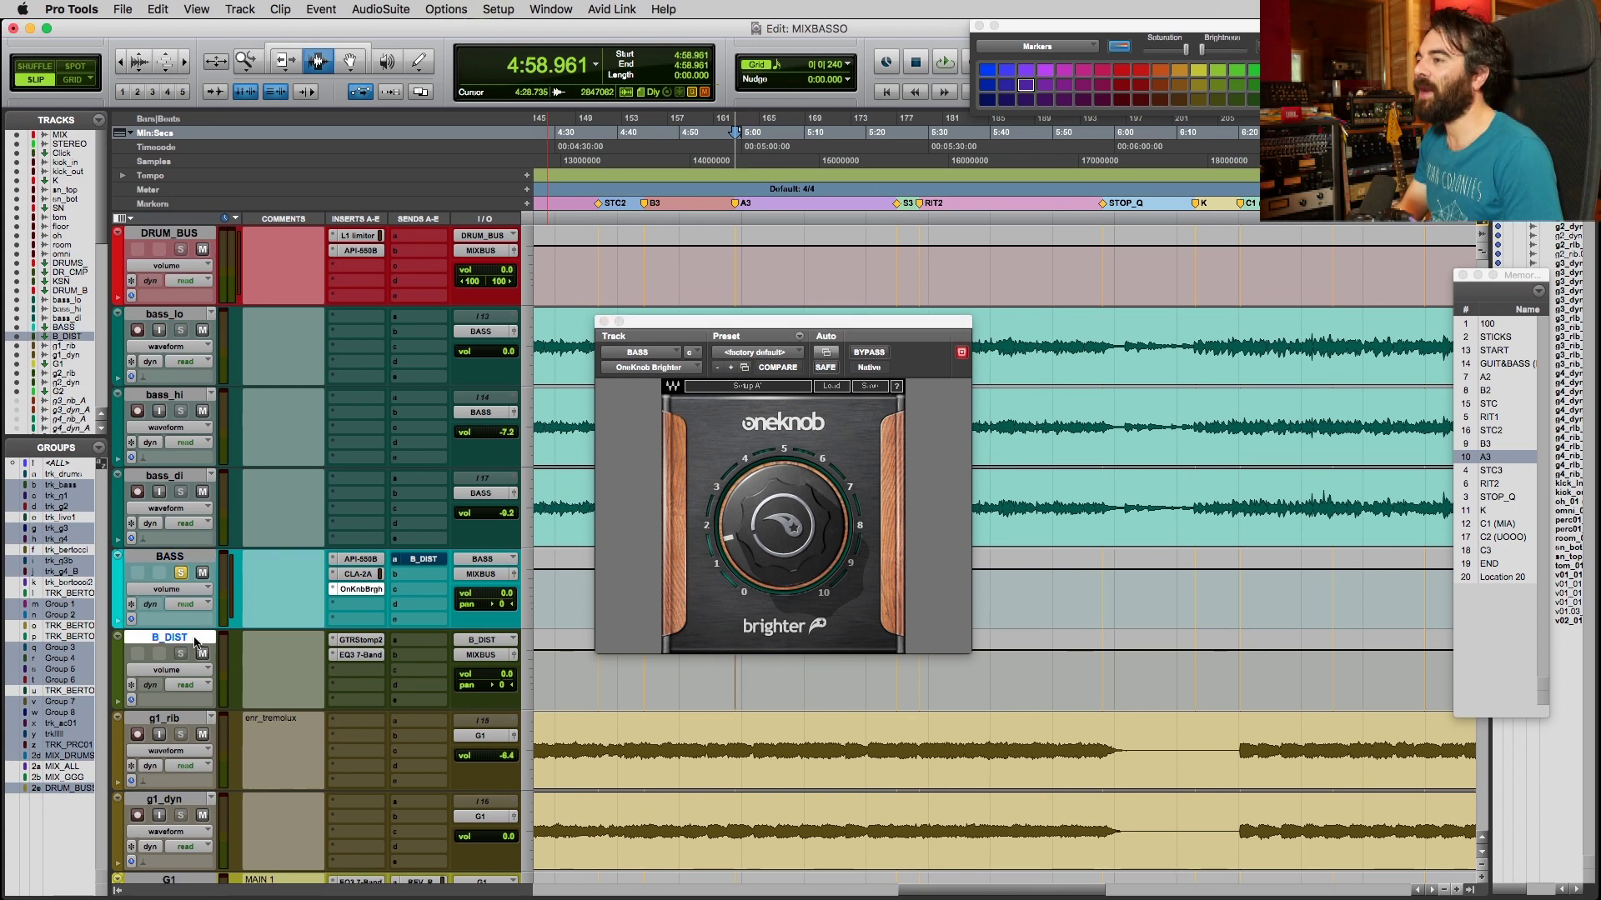
{"action": "left_click", "coordinate": [351, 642]}
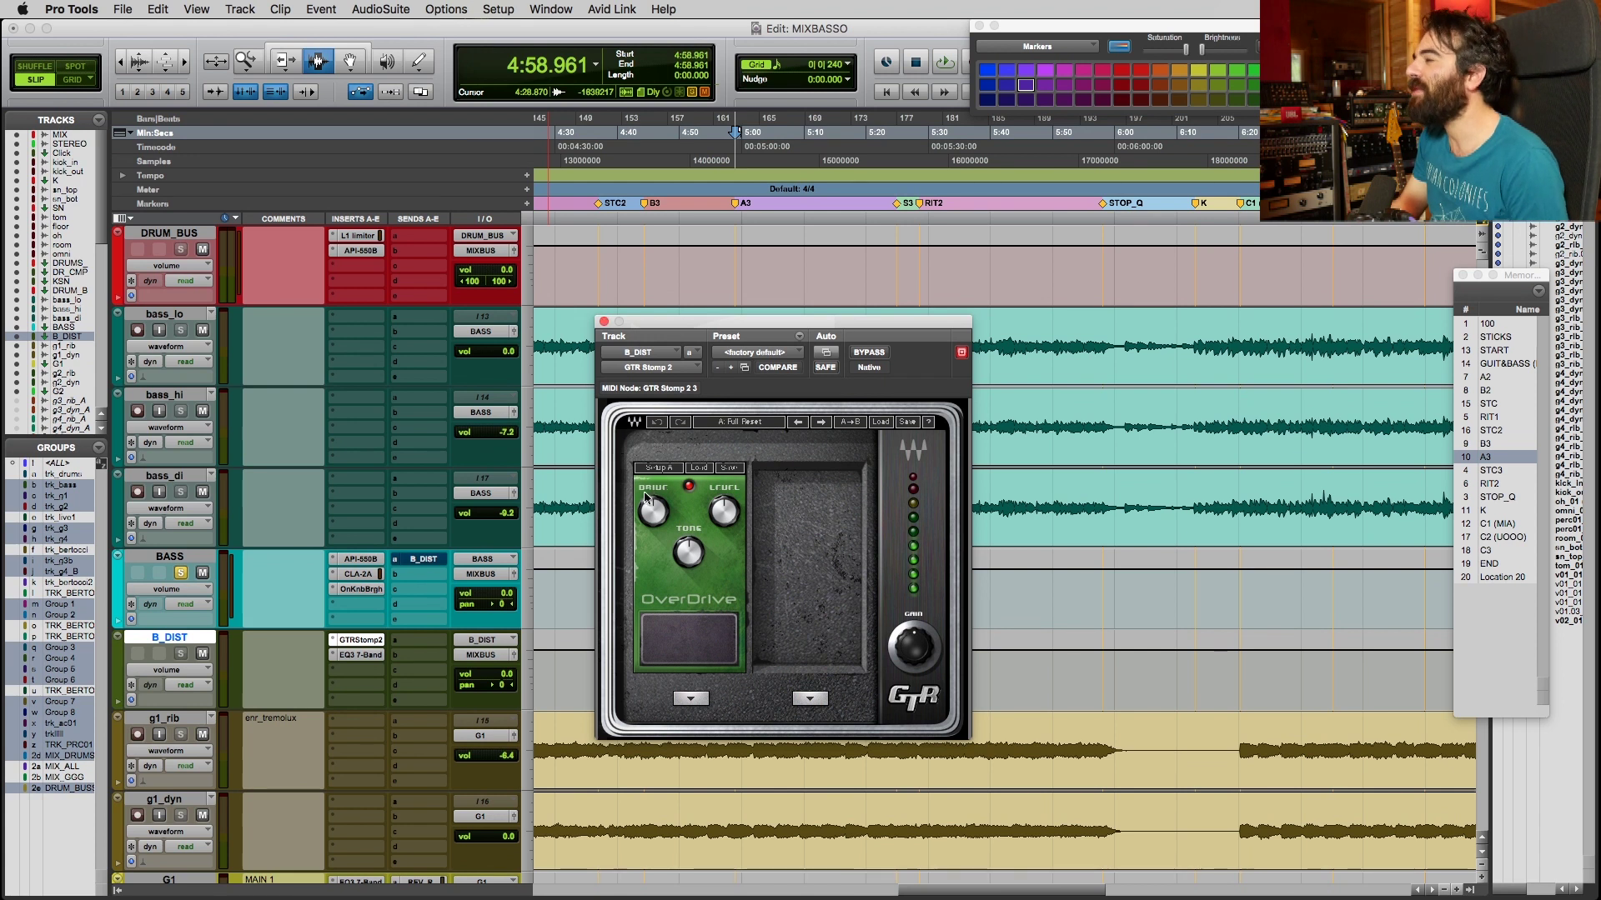
{"action": "left_click", "coordinate": [358, 661]}
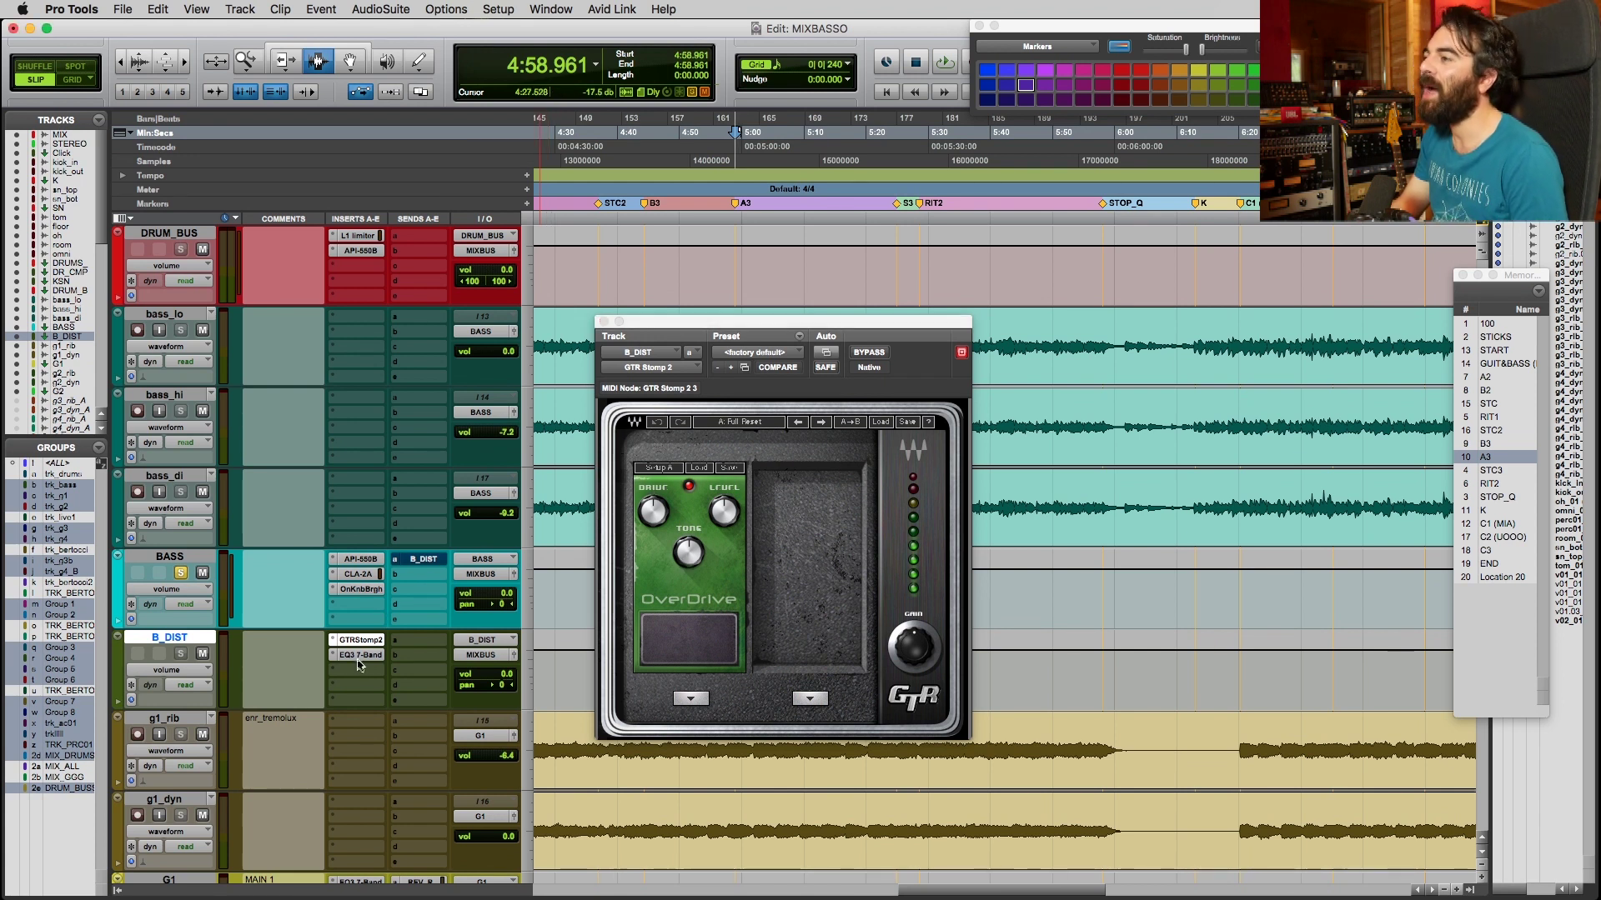
{"action": "left_click", "coordinate": [357, 658]}
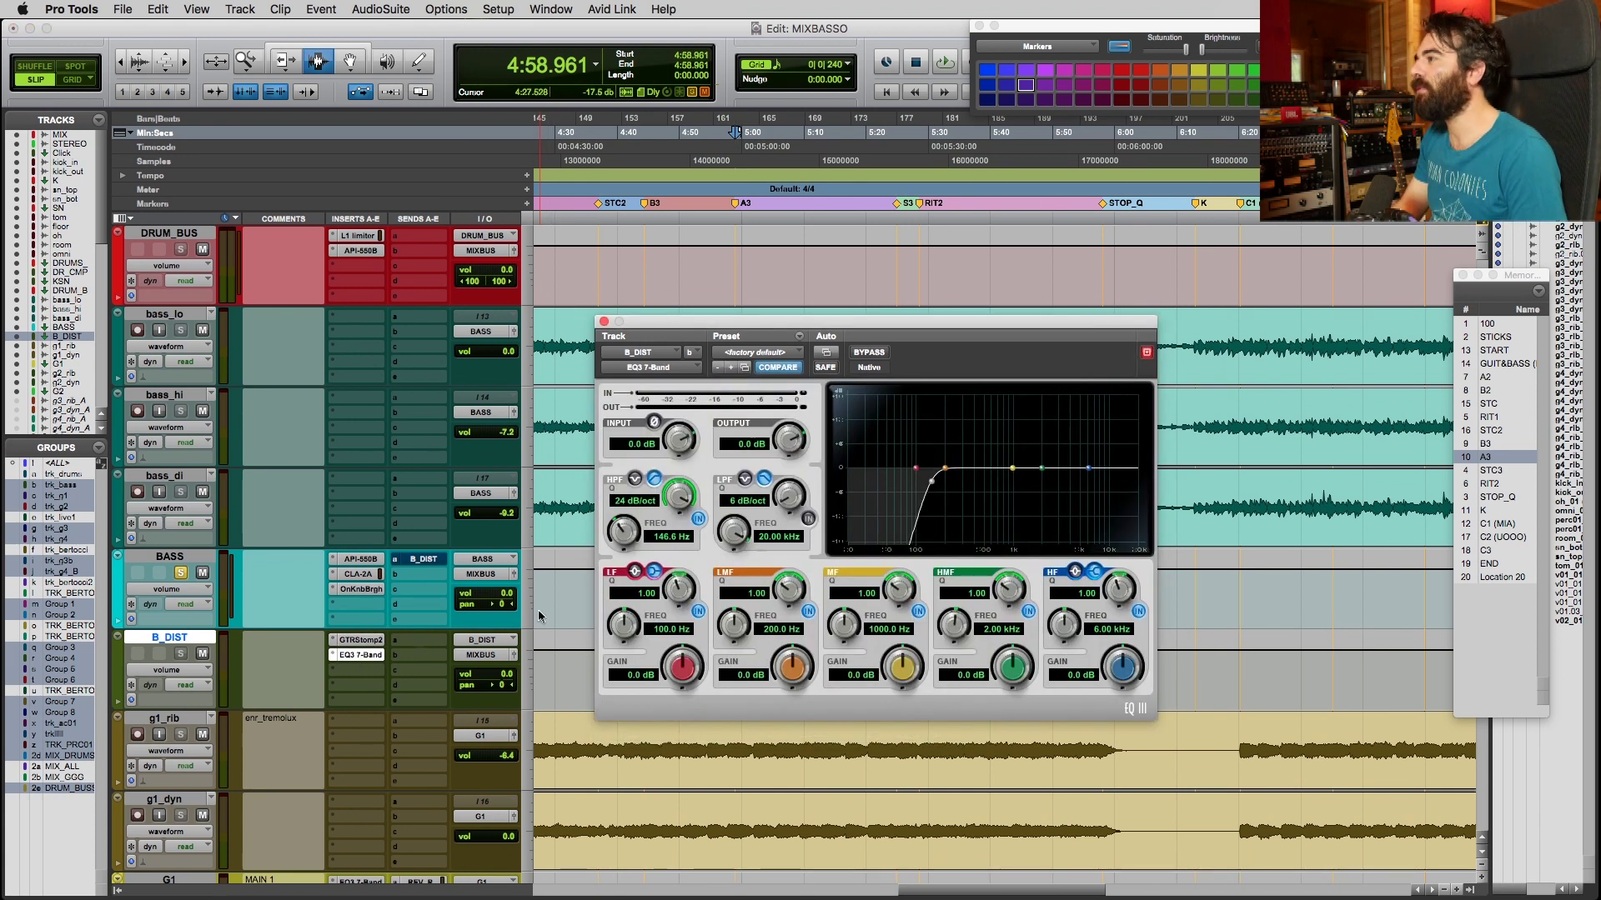
{"action": "left_click", "coordinate": [605, 323]}
Unmute the BASS track's send to B_DIST and deselect the B_DIST track.
{"action": "left_click", "coordinate": [433, 559], "text": "super"}
{"action": "left_click", "coordinate": [181, 638]}
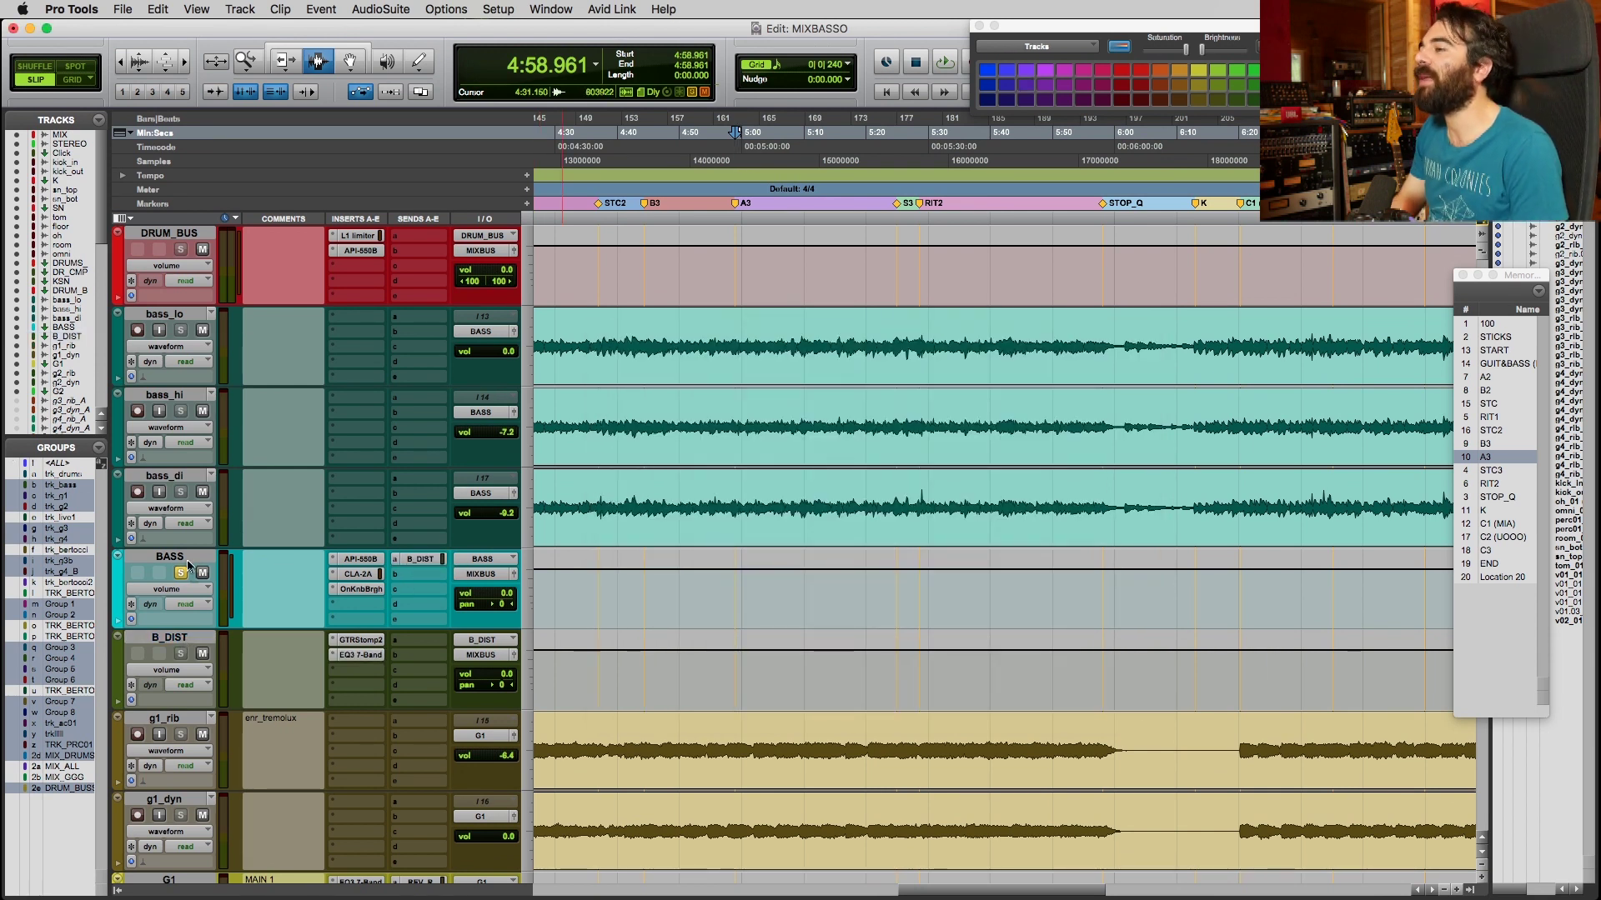
Clear send A on the BASS track and reassign it to the B_DIST (Mono) track.
{"action": "left_click", "coordinate": [180, 558]}
{"action": "left_click", "coordinate": [424, 561]}
{"action": "left_click_drag", "start_coordinate": [1189, 603], "coordinate": [1147, 793]}
{"action": "left_click", "coordinate": [397, 559]}
{"action": "left_click", "coordinate": [416, 503]}
{"action": "left_click", "coordinate": [417, 556]}
{"action": "mouse_move", "coordinate": [457, 647]}
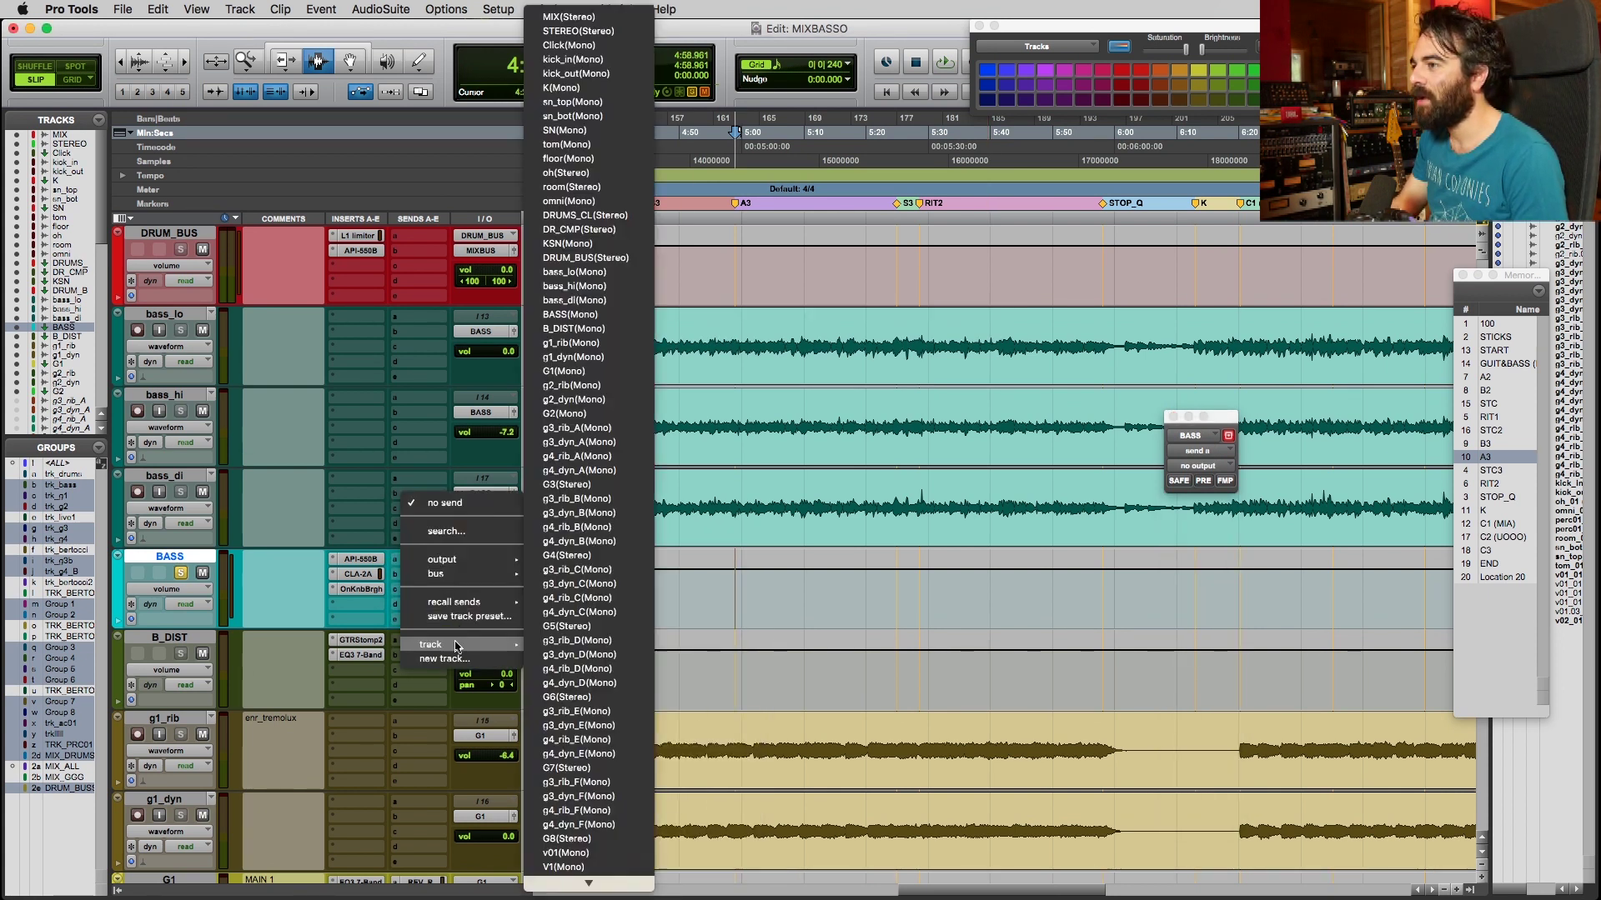
{"action": "mouse_move", "coordinate": [535, 898]}
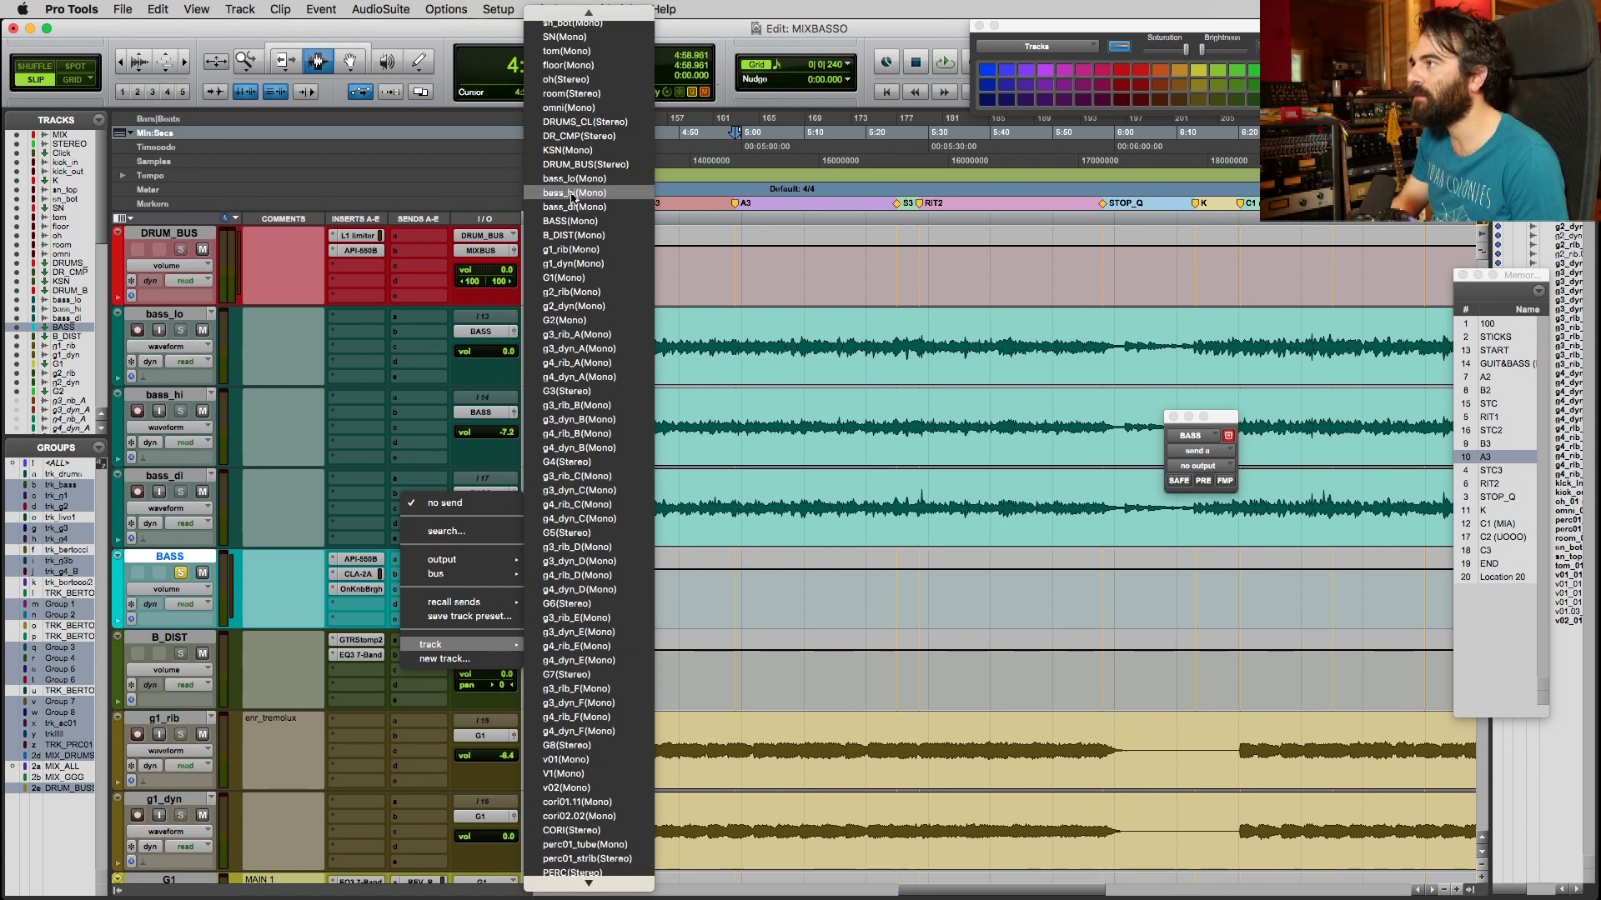
{"action": "left_click", "coordinate": [590, 239]}
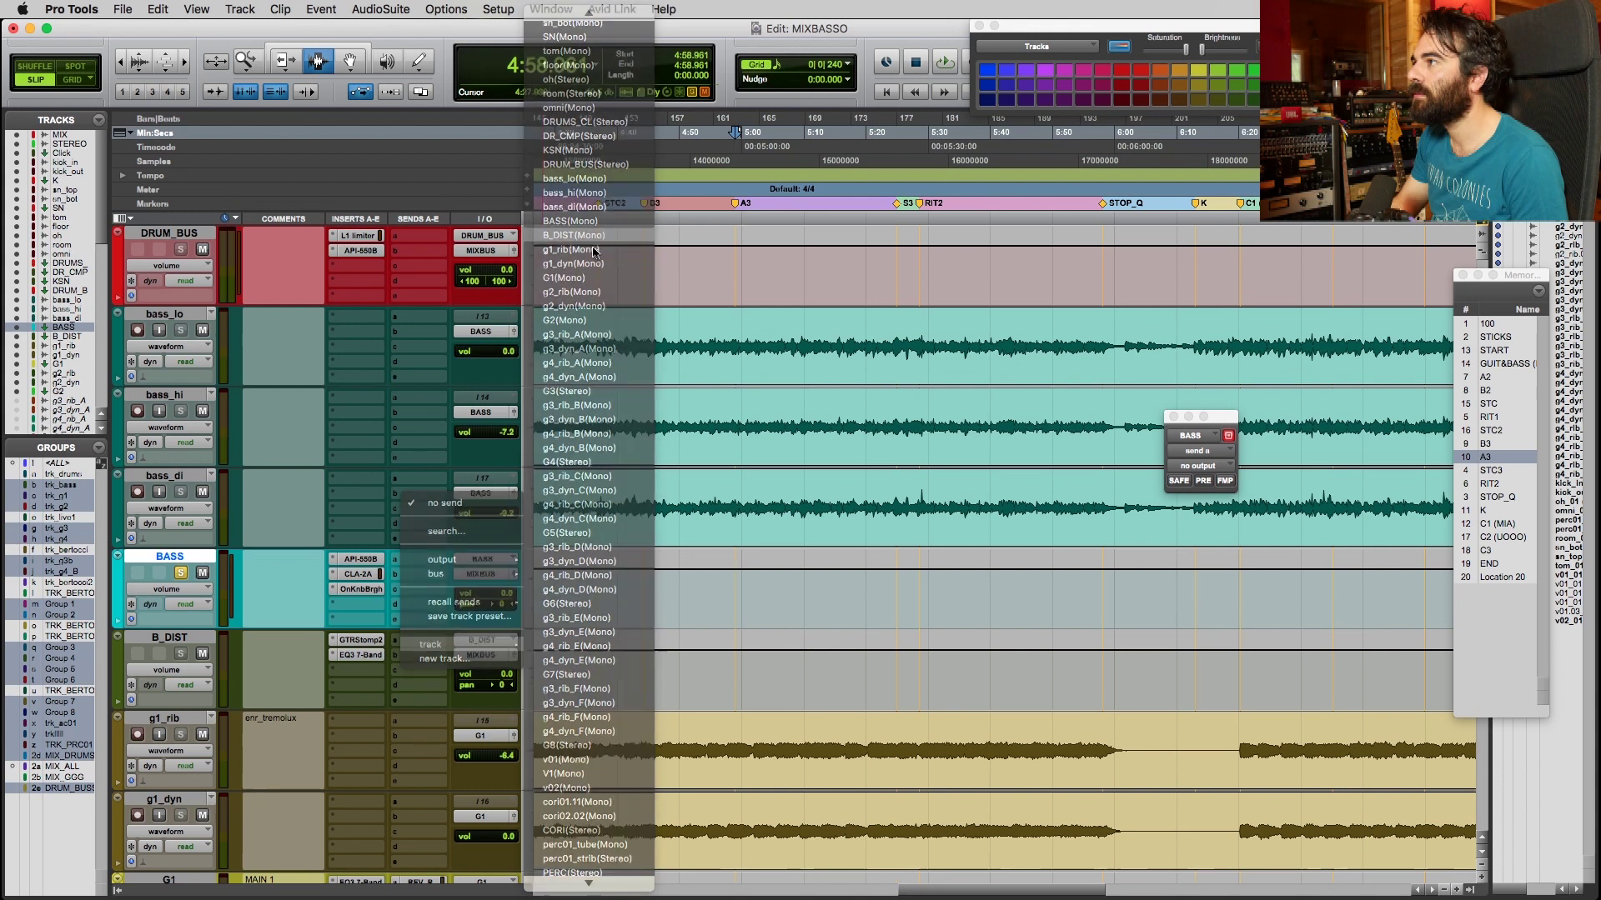
Play the section and raise the BASS track's B_DIST send level from its minimum to -5.2 dB.
{"action": "left_click_drag", "start_coordinate": [1190, 618], "coordinate": [1190, 702]}
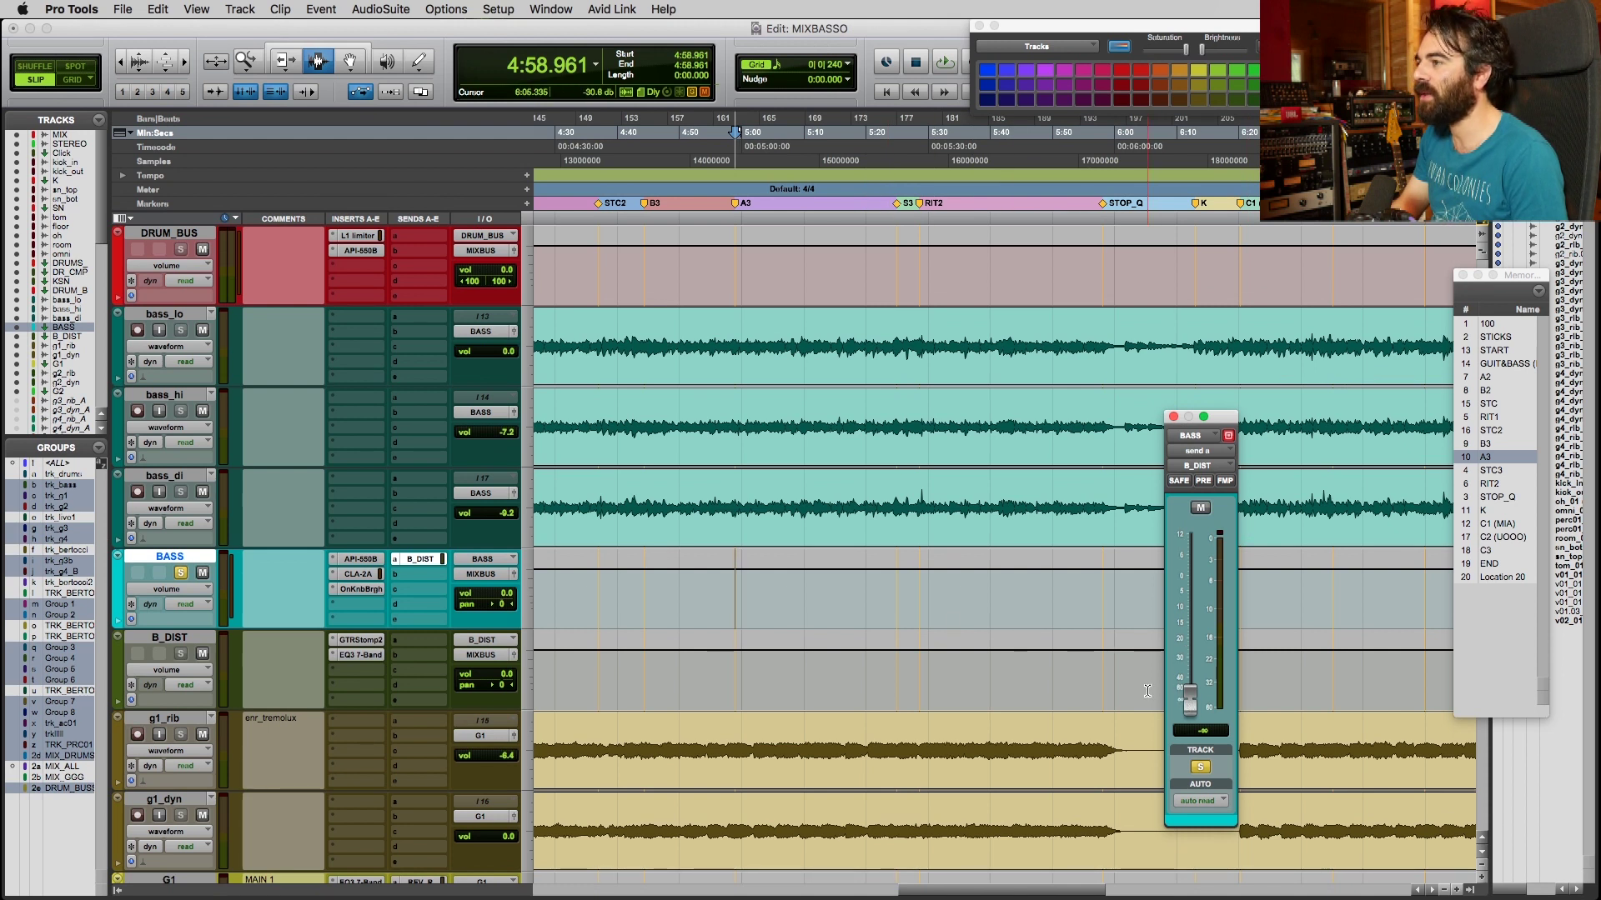
{"action": "key", "text": "space"}
{"action": "left_click_drag", "start_coordinate": [1185, 695], "coordinate": [1190, 594]}
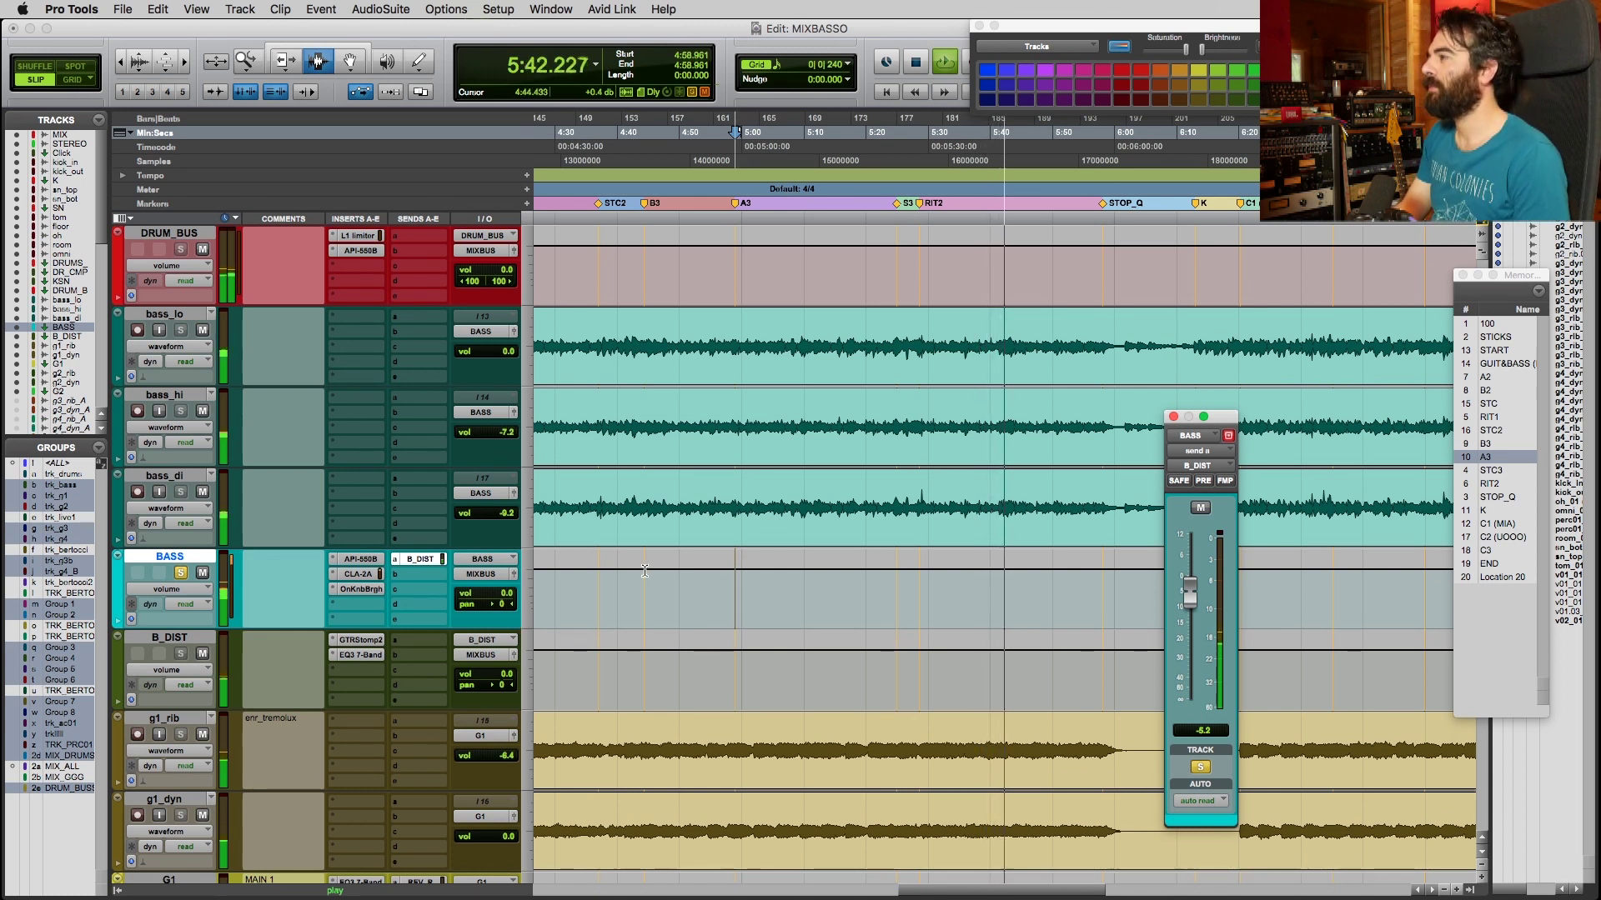
{"action": "key", "text": "space"}
Move the playback position to the RIT2 marker and solo the G1 and G2 guitar tracks alongside the bass and drums.
{"action": "left_click", "coordinate": [1490, 483]}
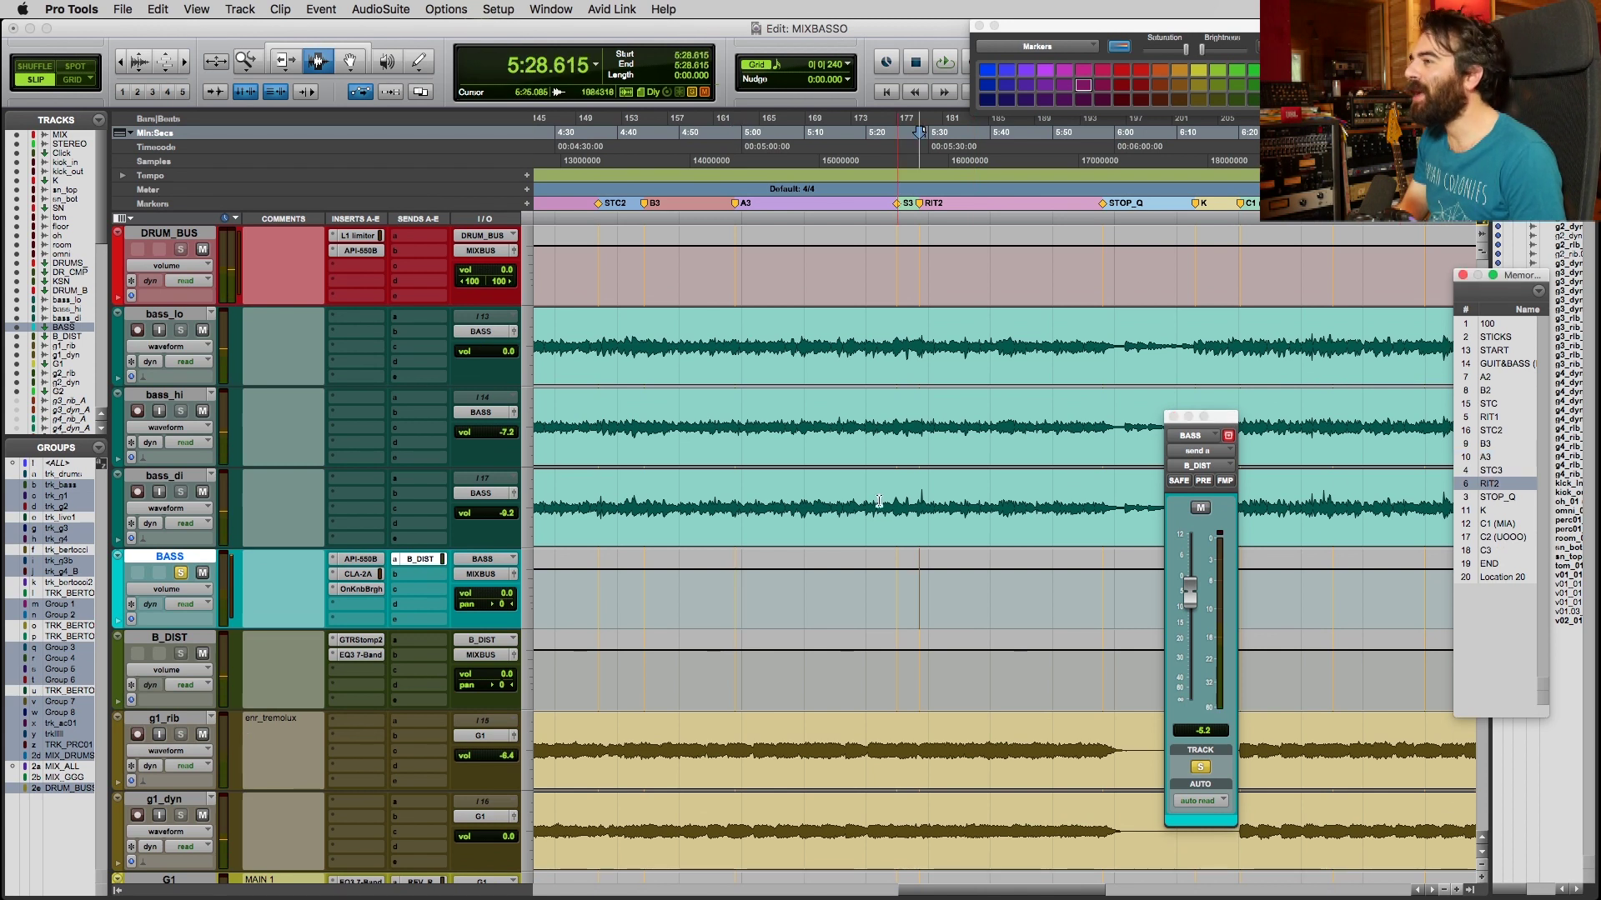
{"action": "left_click", "coordinate": [359, 655]}
{"action": "left_click", "coordinate": [360, 656]}
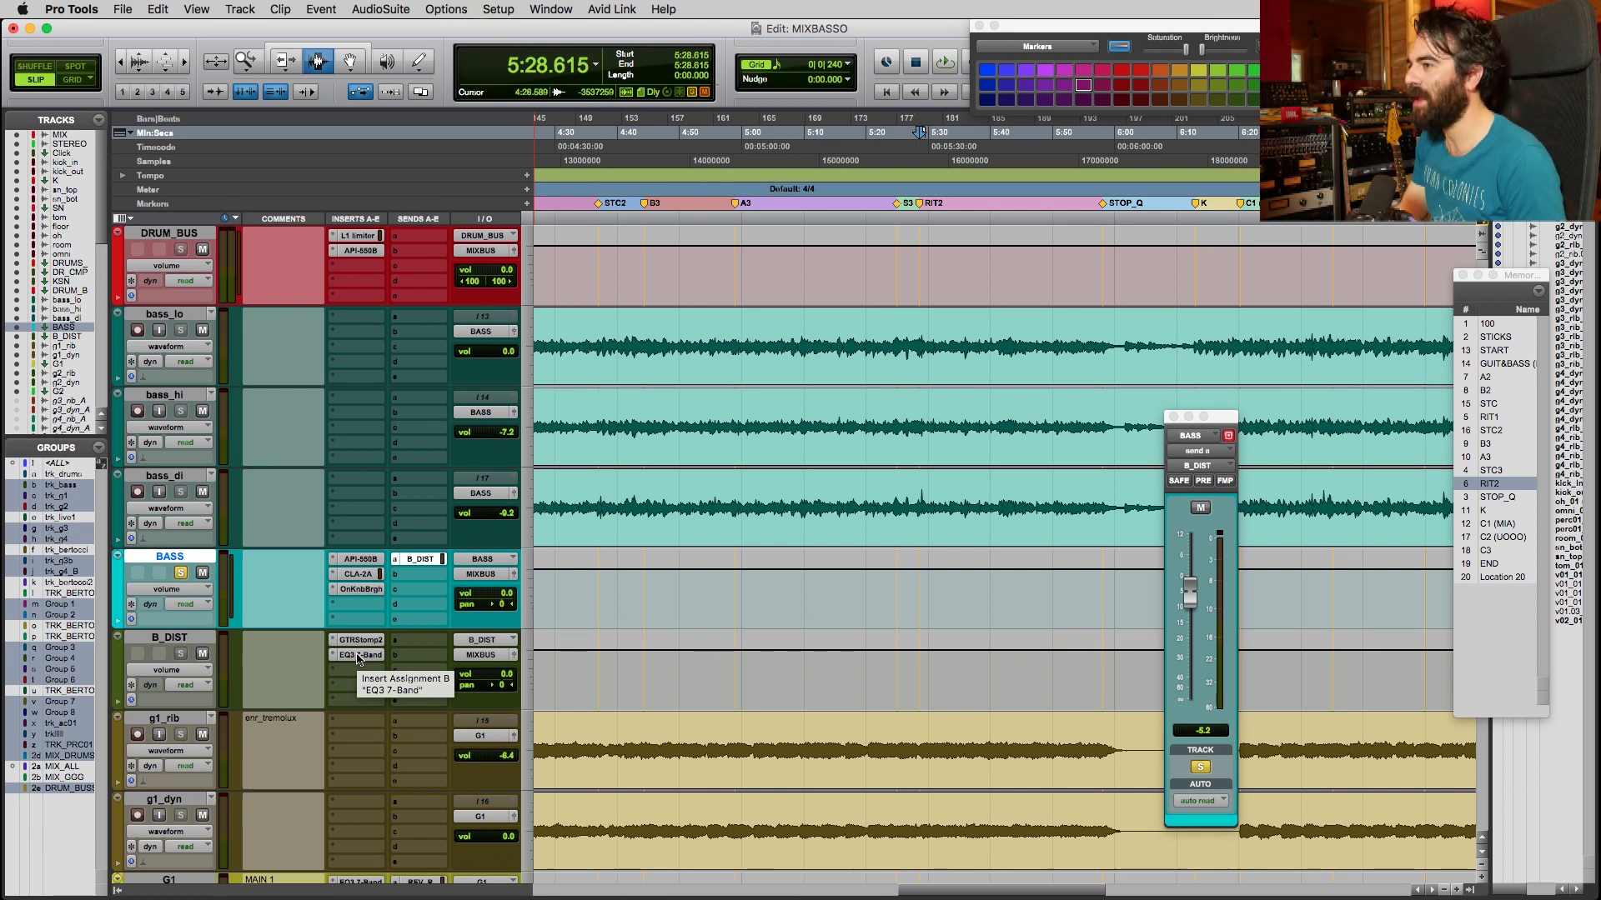
{"action": "scroll", "coordinate": [421, 652], "scroll_direction": "down", "scroll_amount": 2}
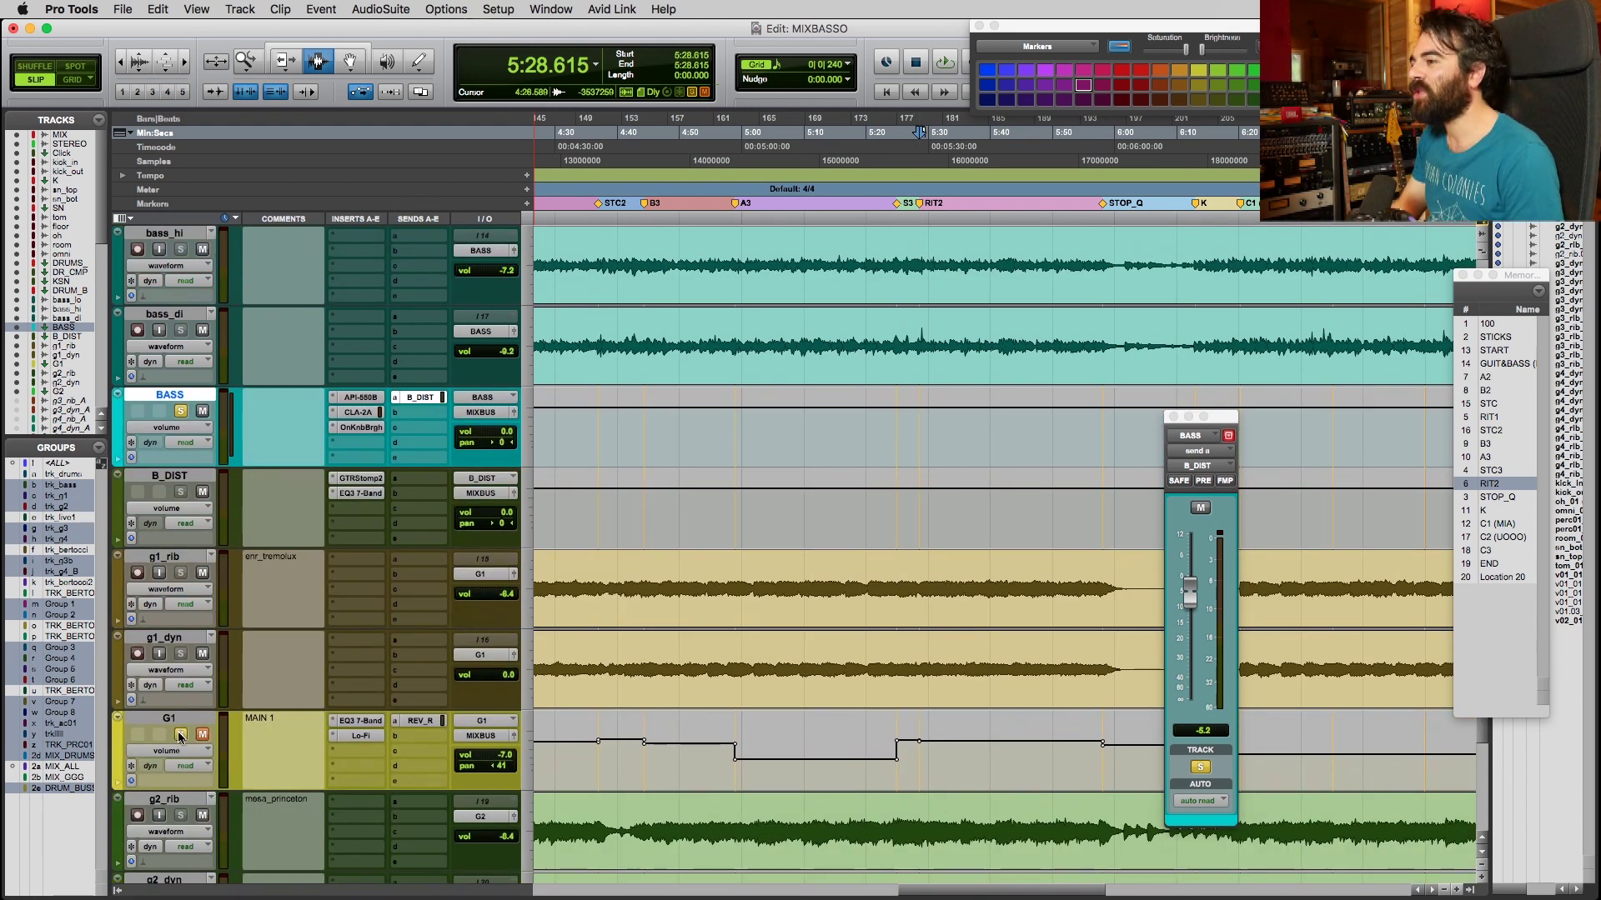
{"action": "scroll", "coordinate": [180, 680], "scroll_direction": "down", "scroll_amount": 4}
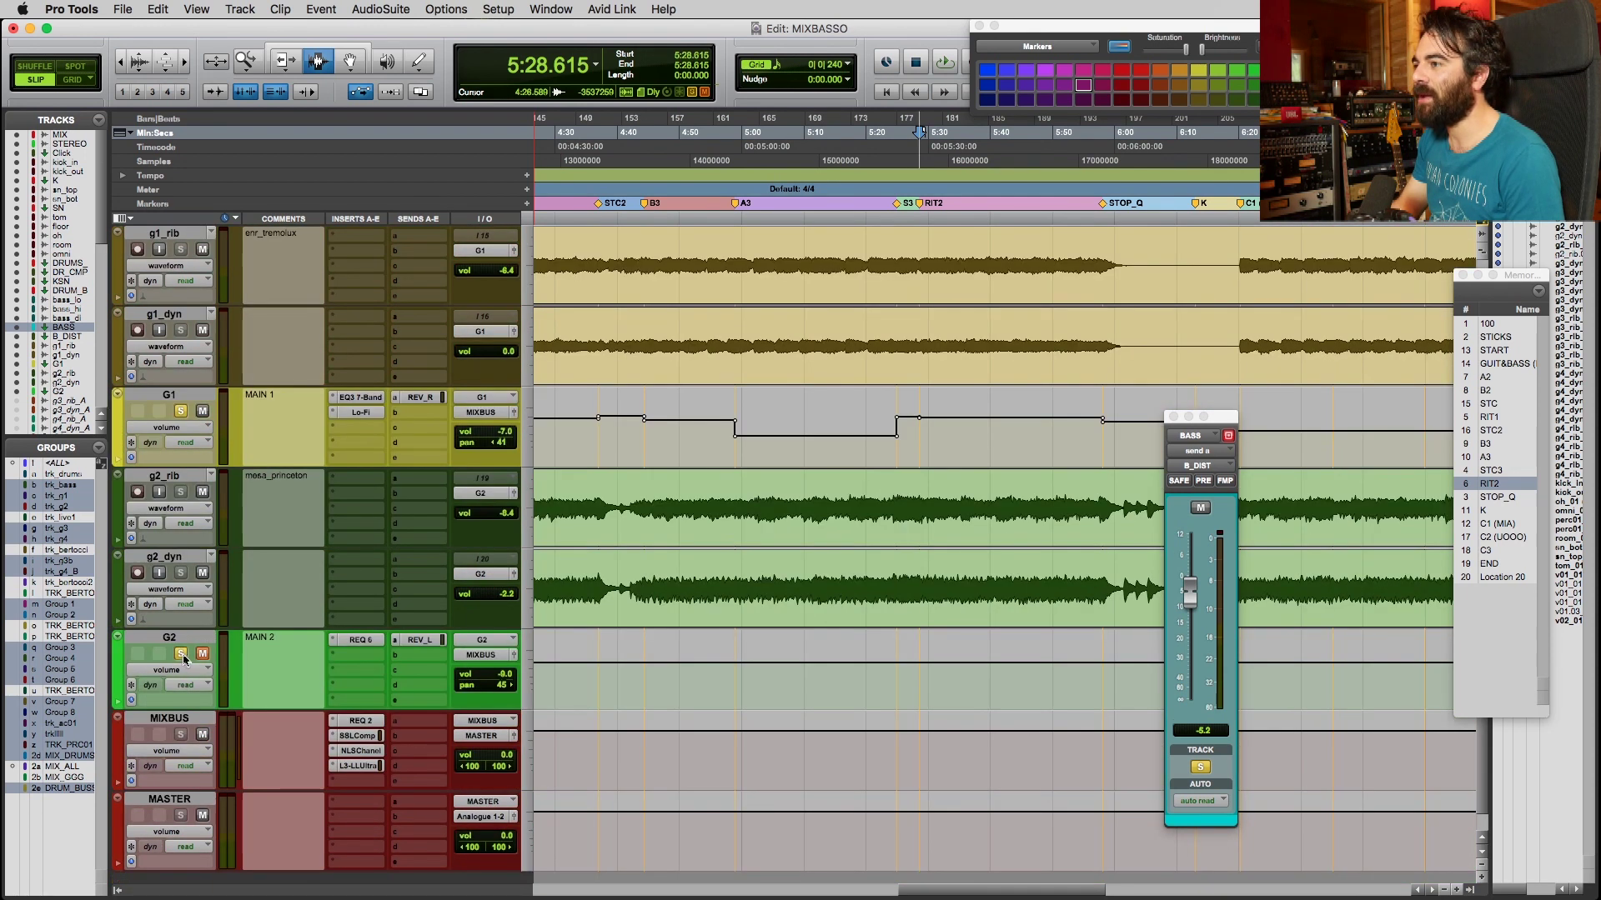
{"action": "scroll", "coordinate": [496, 611], "scroll_direction": "up", "scroll_amount": 3}
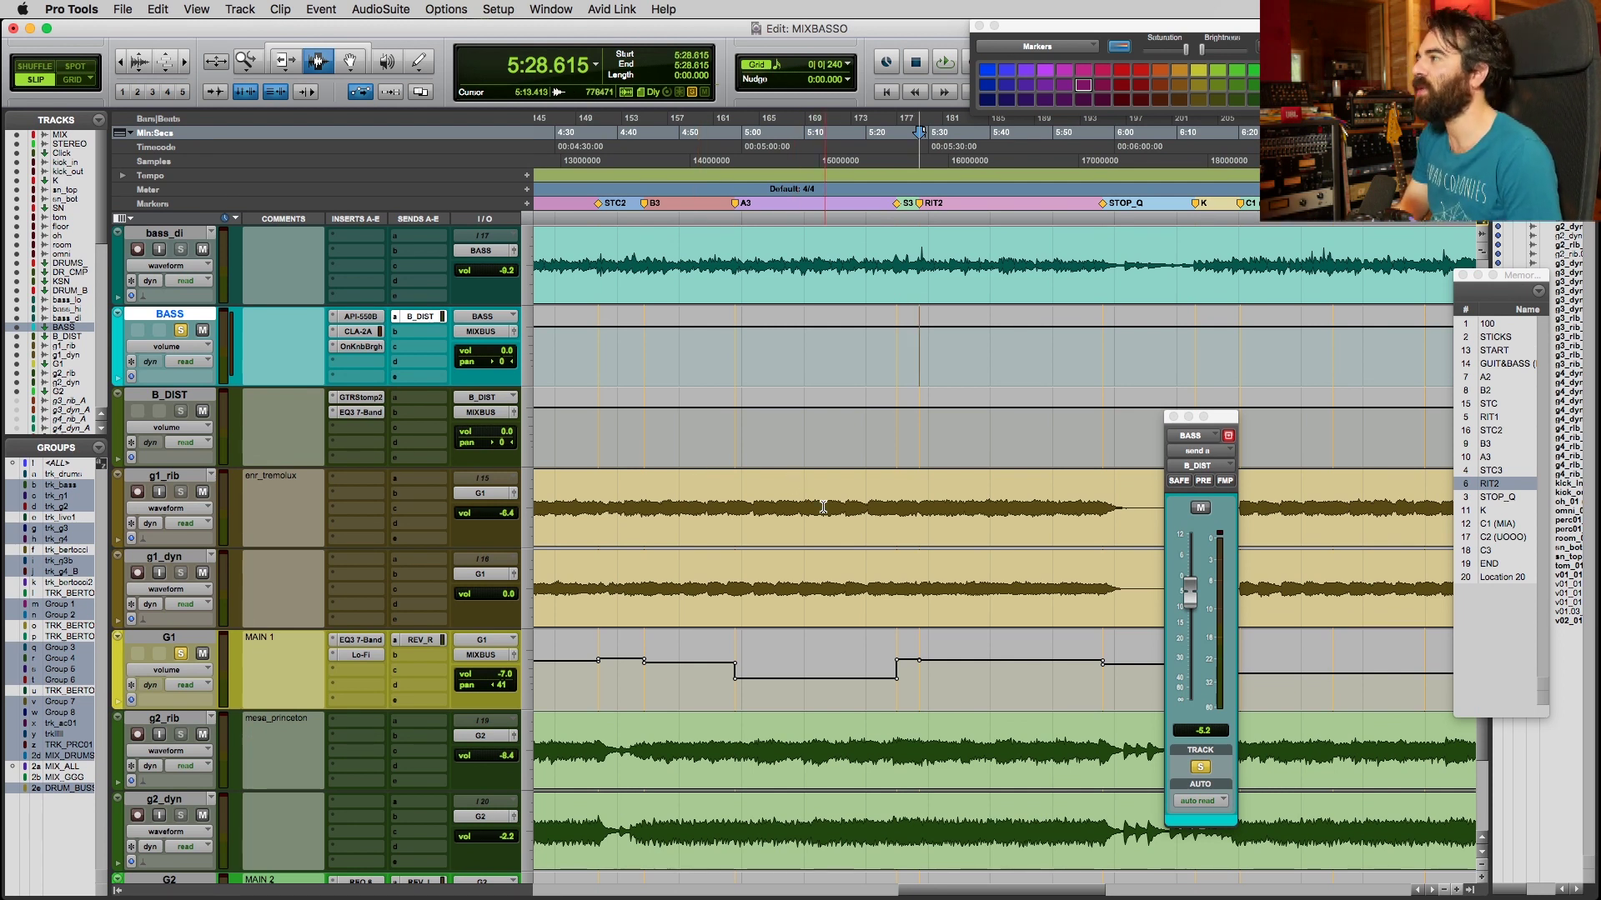
Play from RIT2 and compare the BASS track with API-550B, CLA-2A, OneKnob Brighter and the B_DIST send disabled and enabled.
{"action": "key", "text": "space"}
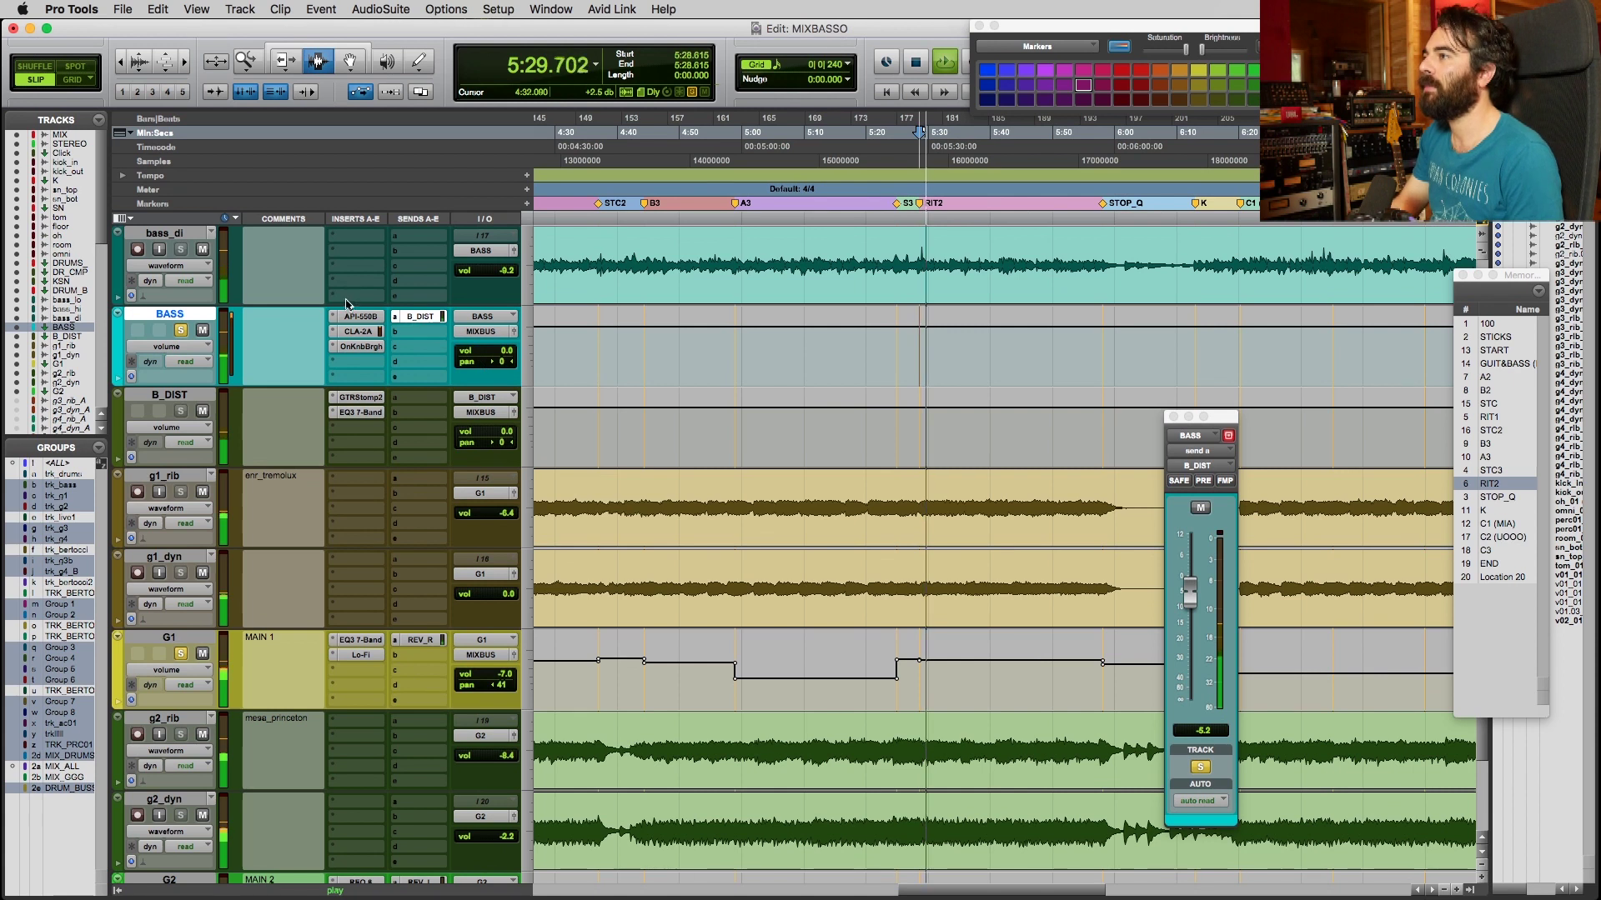
{"action": "left_click", "coordinate": [362, 318], "text": "super"}
{"action": "left_click", "coordinate": [361, 332], "text": "super"}
{"action": "left_click", "coordinate": [361, 346], "text": "super"}
{"action": "left_click", "coordinate": [424, 316], "text": "super"}
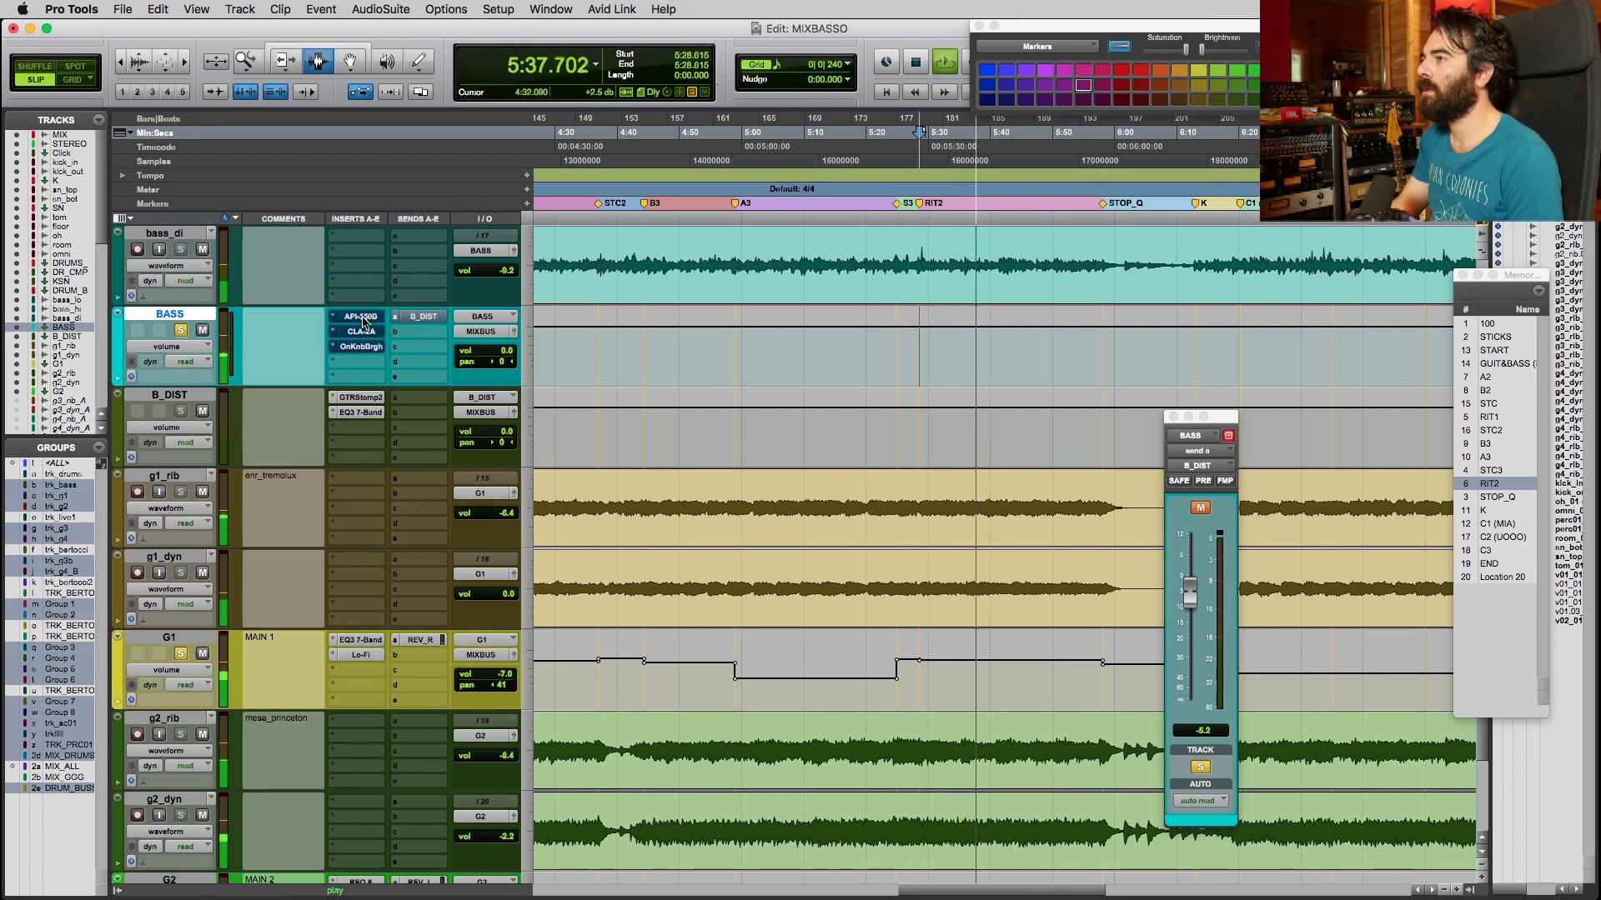
{"action": "left_click", "coordinate": [362, 318], "text": "super"}
{"action": "left_click", "coordinate": [362, 332], "text": "super"}
{"action": "left_click", "coordinate": [362, 347], "text": "super"}
{"action": "left_click", "coordinate": [409, 321], "text": "super"}
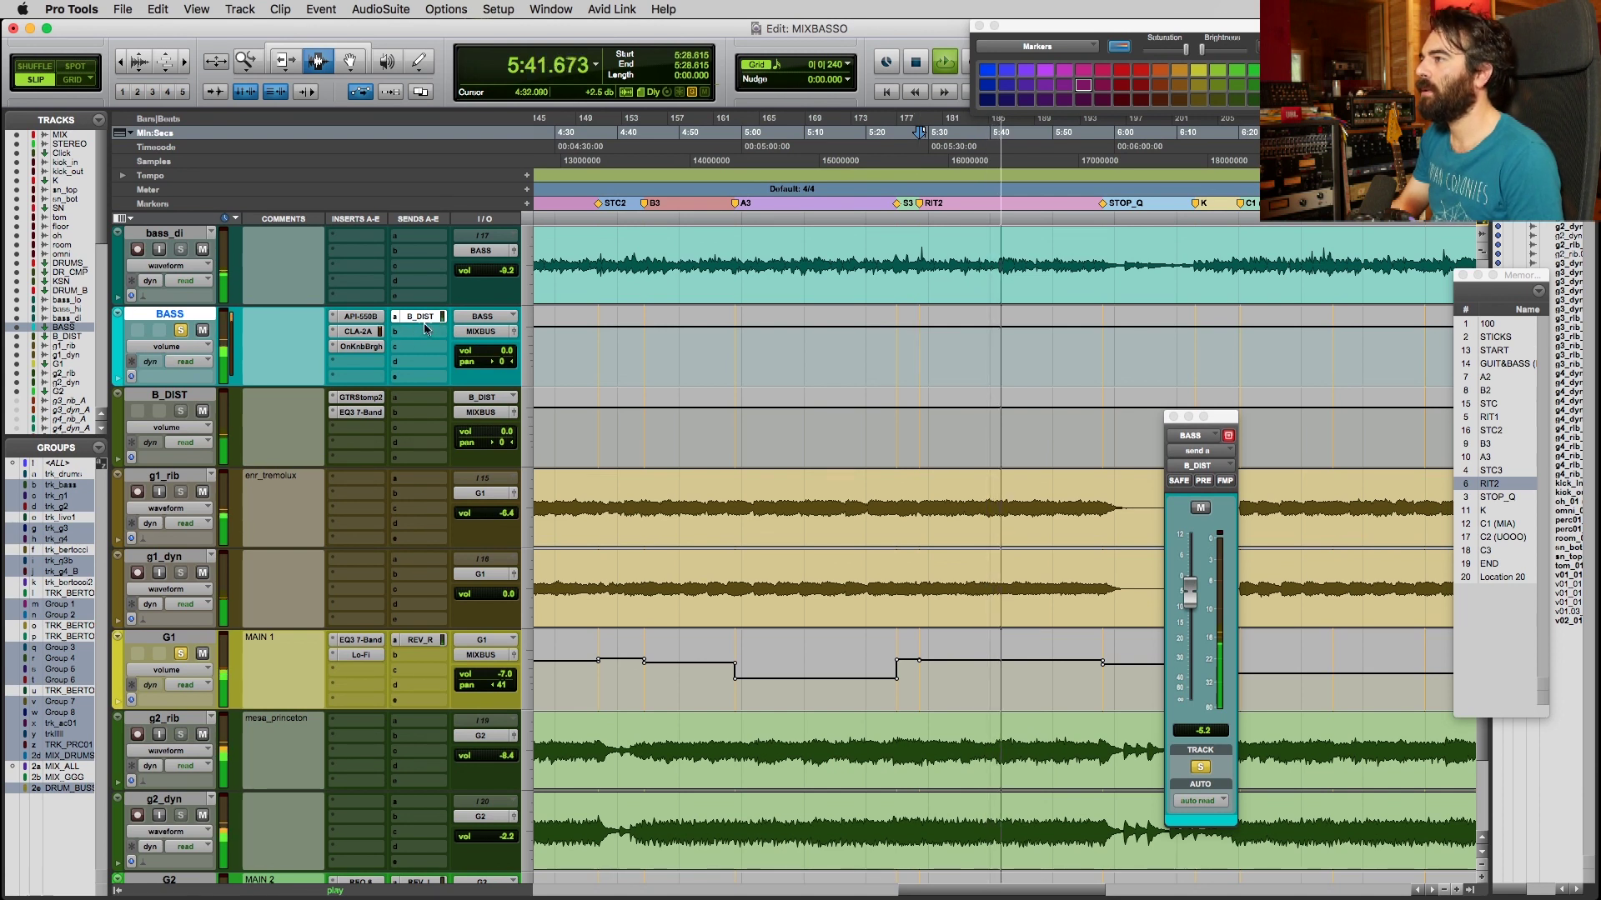
Repeat the bypass comparison of the three BASS inserts and the B_DIST send during playback, leaving them all active.
{"action": "left_click", "coordinate": [366, 319], "text": "super"}
{"action": "left_click", "coordinate": [363, 332], "text": "super"}
{"action": "left_click", "coordinate": [361, 346], "text": "super"}
{"action": "left_click", "coordinate": [421, 318], "text": "super"}
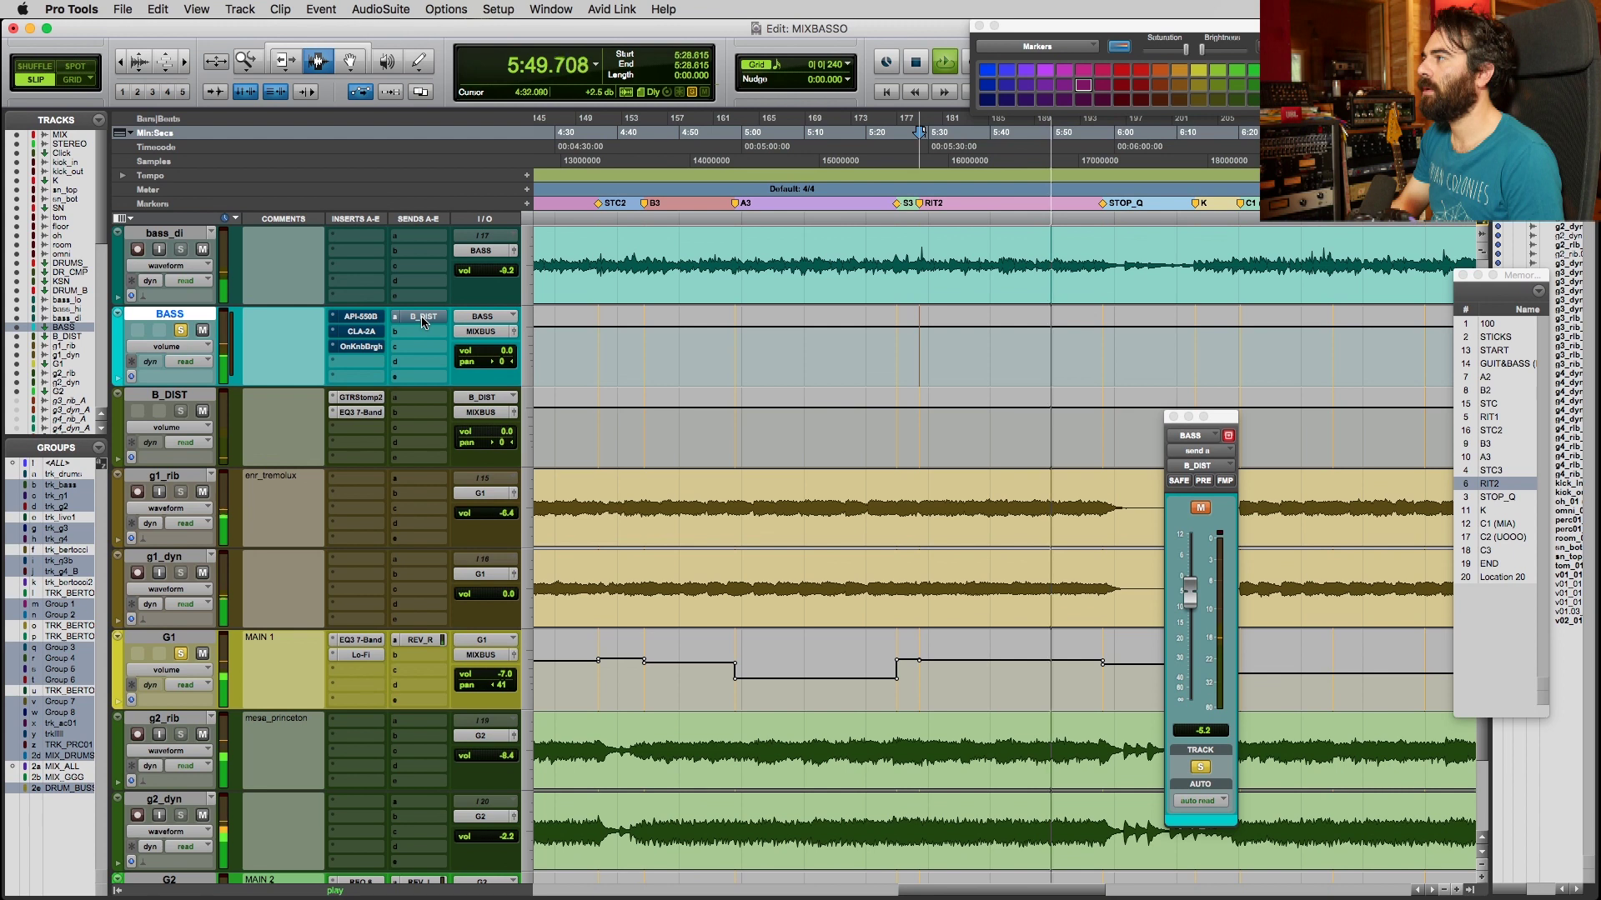
{"action": "left_click", "coordinate": [361, 317], "text": "super"}
{"action": "left_click", "coordinate": [361, 331], "text": "super"}
{"action": "left_click", "coordinate": [361, 346], "text": "super"}
{"action": "left_click", "coordinate": [410, 318], "text": "super"}
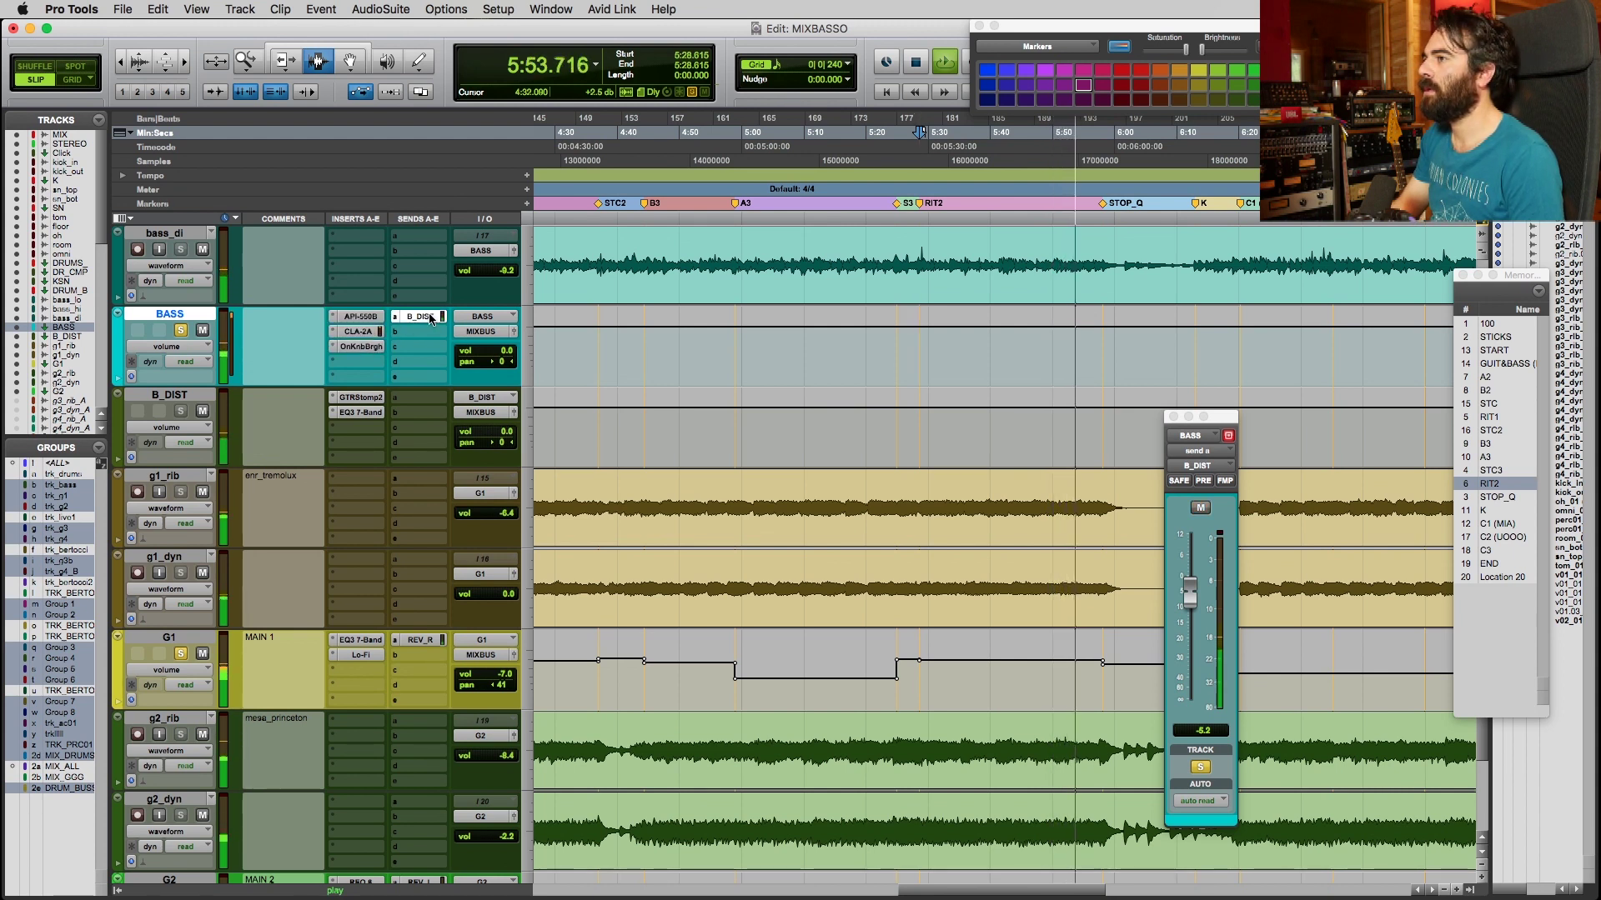